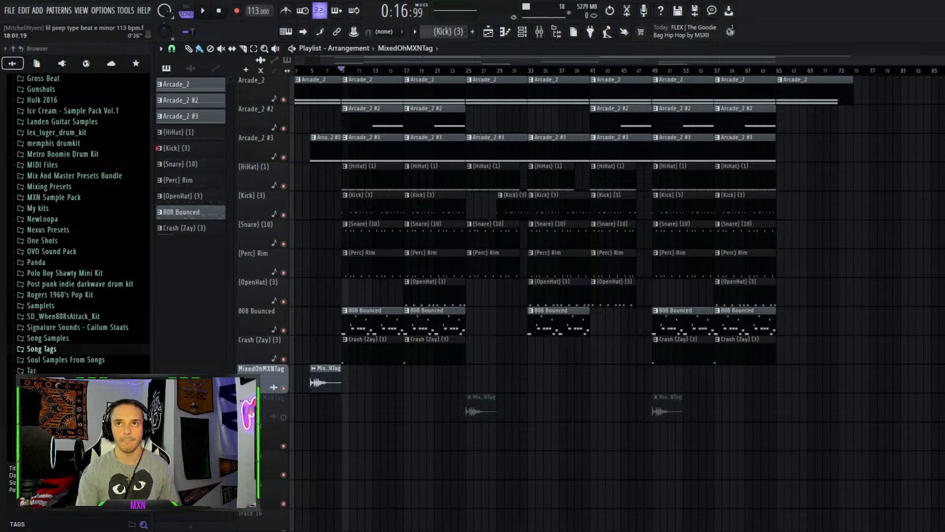
Scroll the playlist to its beginning and place the playhead at the start of the song
scroll(419, 78, left, 2)
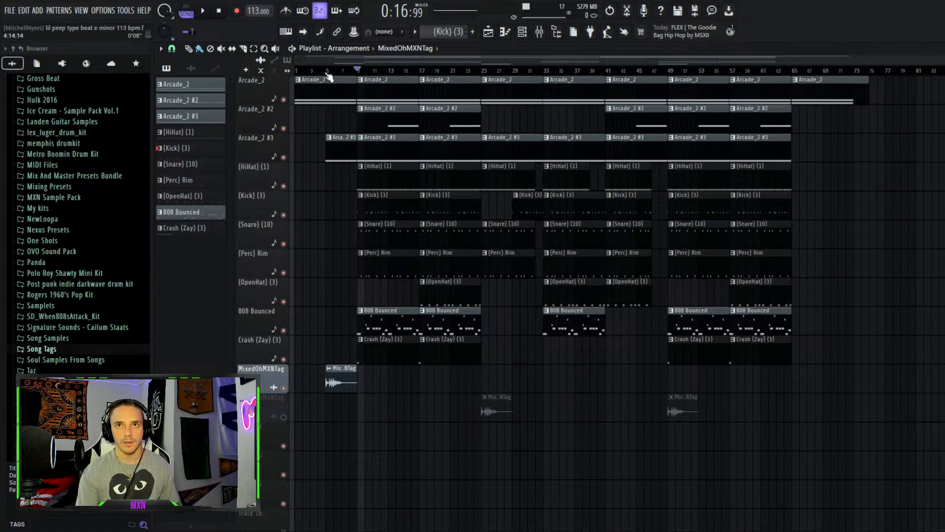
click(297, 72)
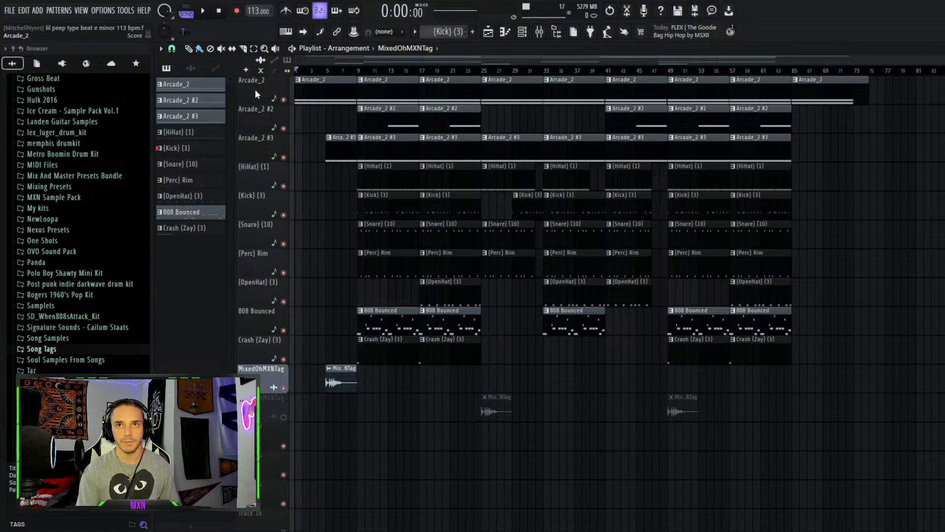
Open the channel rack, show all channels in it, and close it again
click(523, 32)
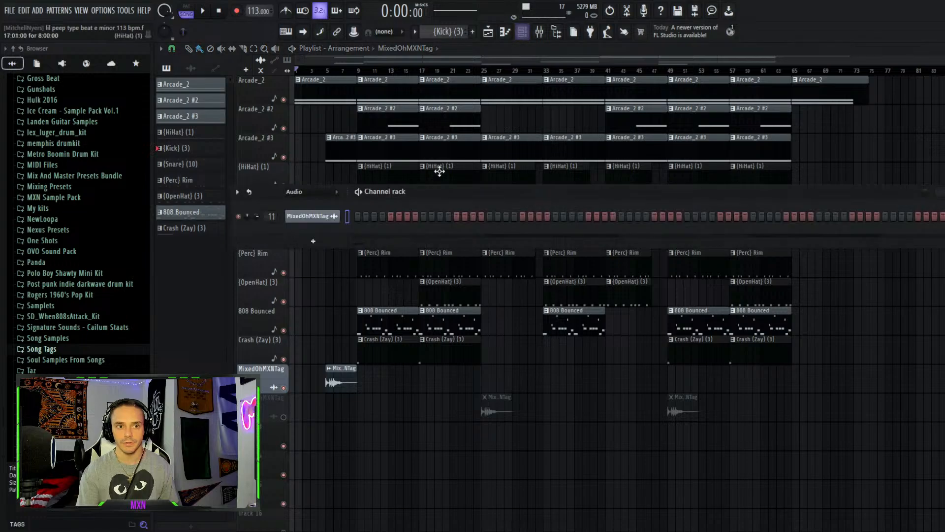
click(332, 194)
click(317, 212)
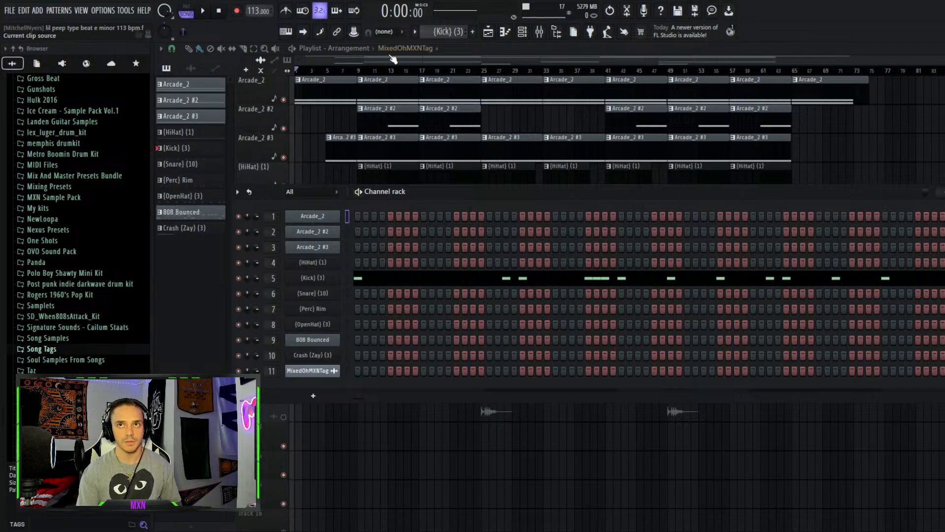
click(432, 60)
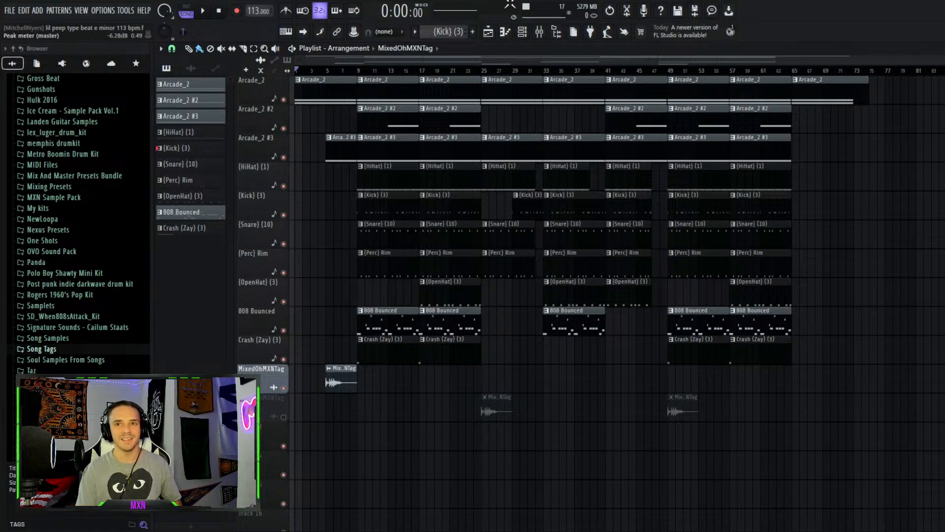
Place the playhead at bar 9 and play the arrangement briefly before stopping it
click(360, 72)
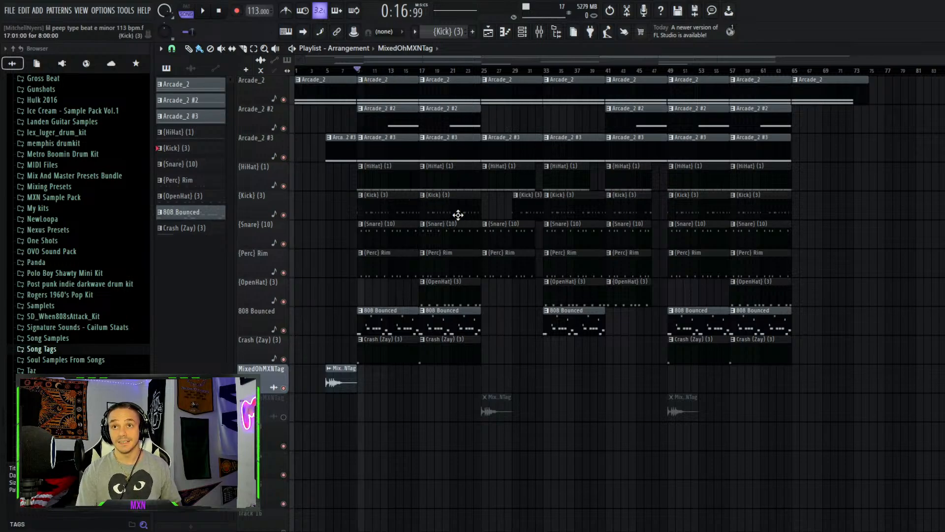
key(space)
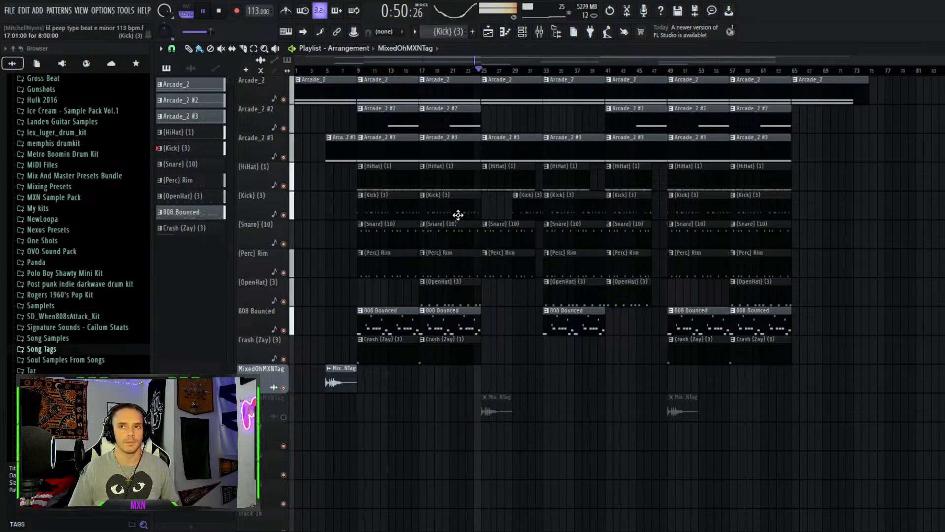
key(space)
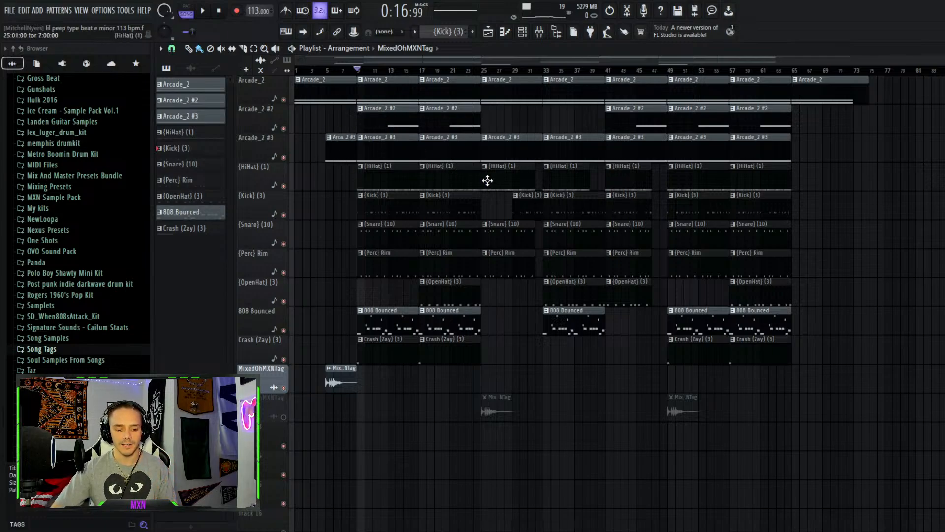
Open the first Arcade_2 clip in the piano roll to inspect its notes, then close it
key(F6)
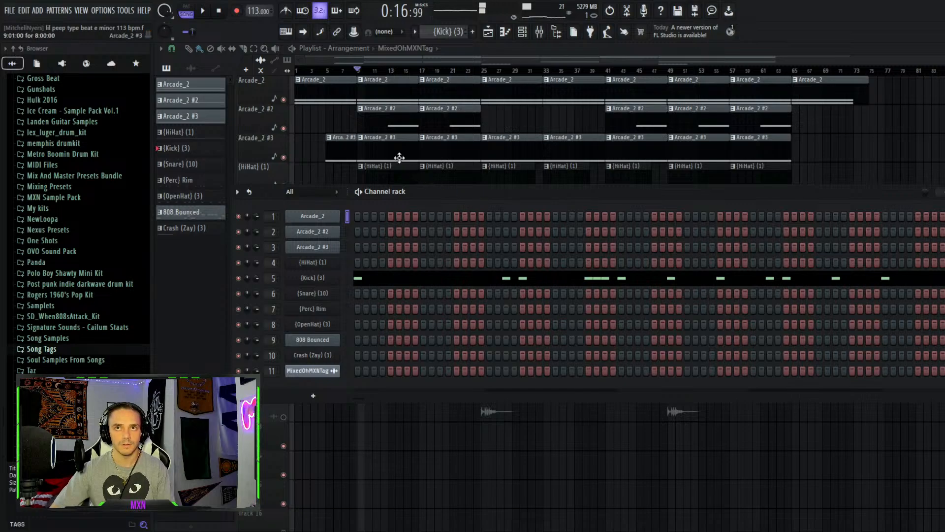
double_click(365, 92)
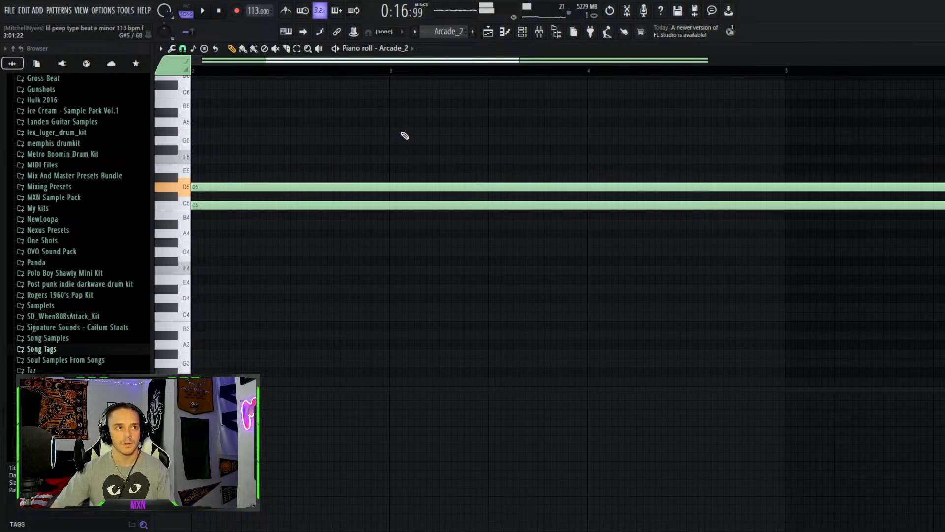
click(487, 33)
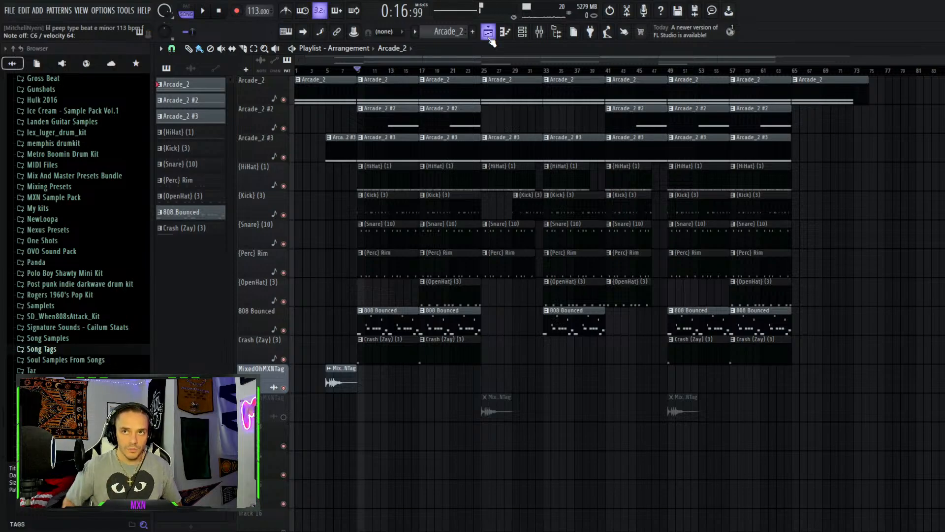
Open the mixer, select the Arcade_2 insert, and return to the playlist
click(539, 33)
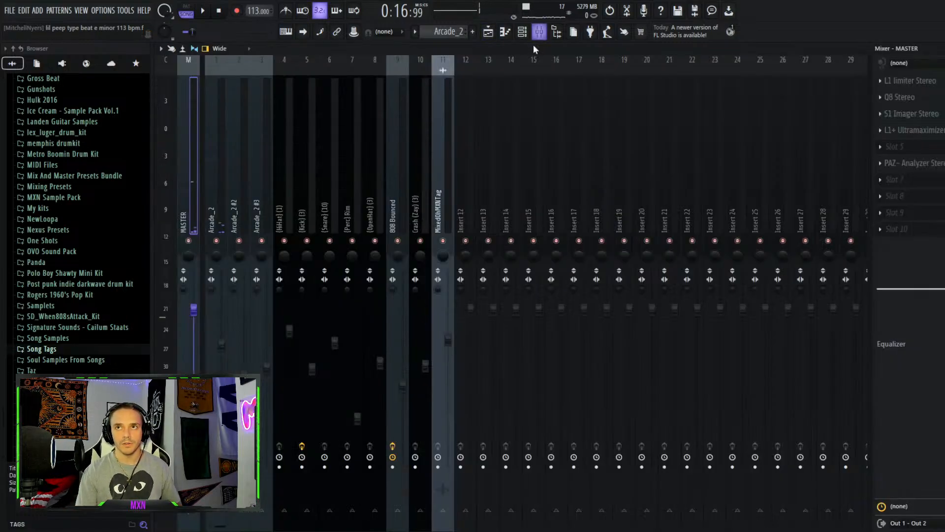
click(219, 200)
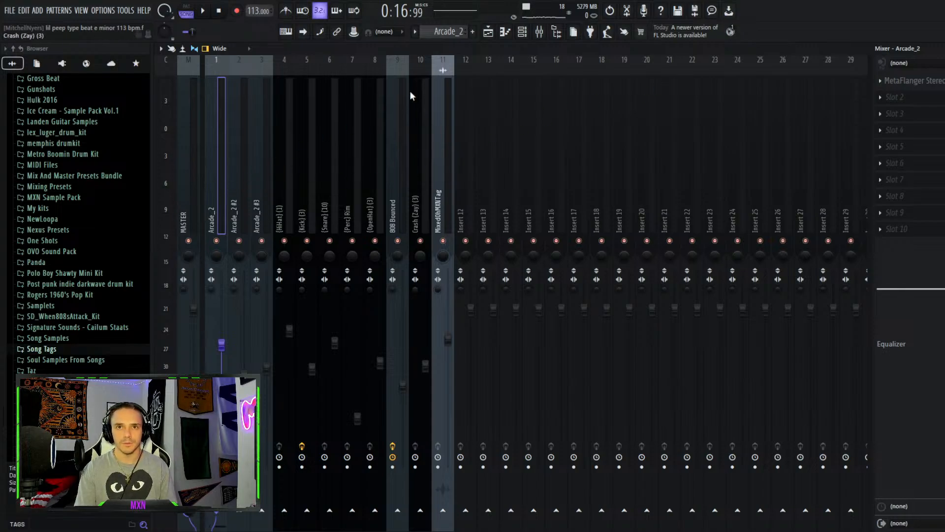
key(F5)
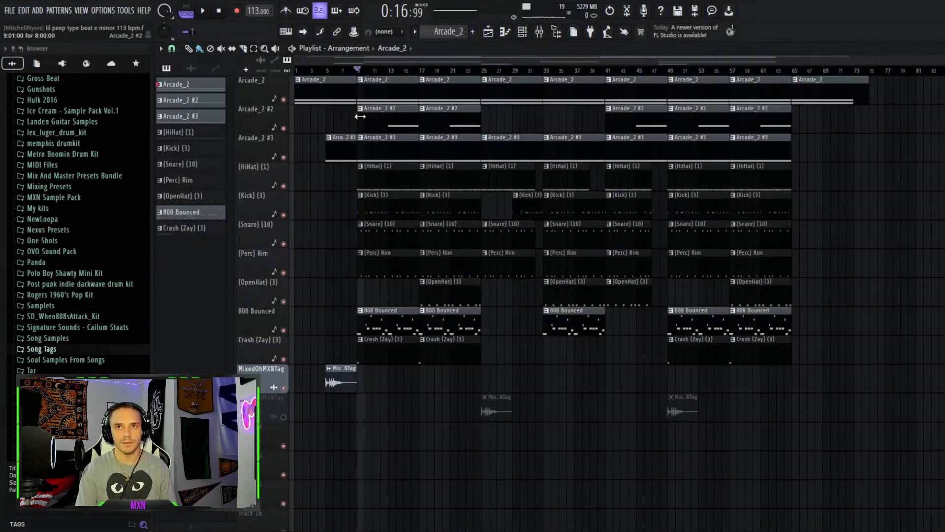
Select the three Arcade_2 channels in the channel rack
click(521, 31)
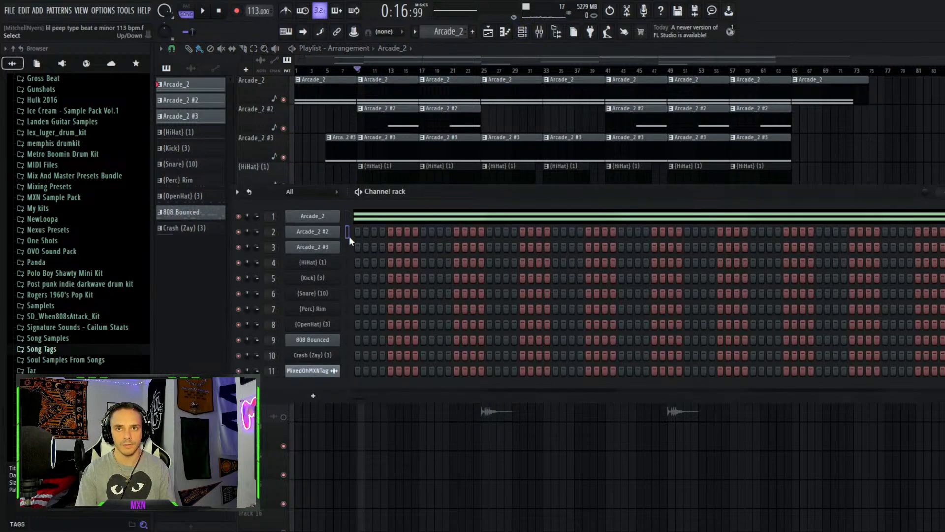
double_click(346, 220)
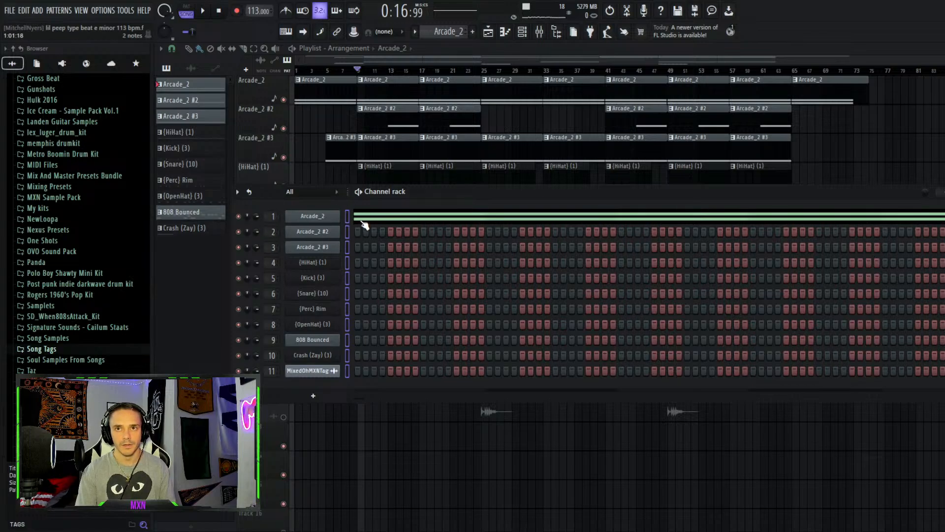
click(348, 216)
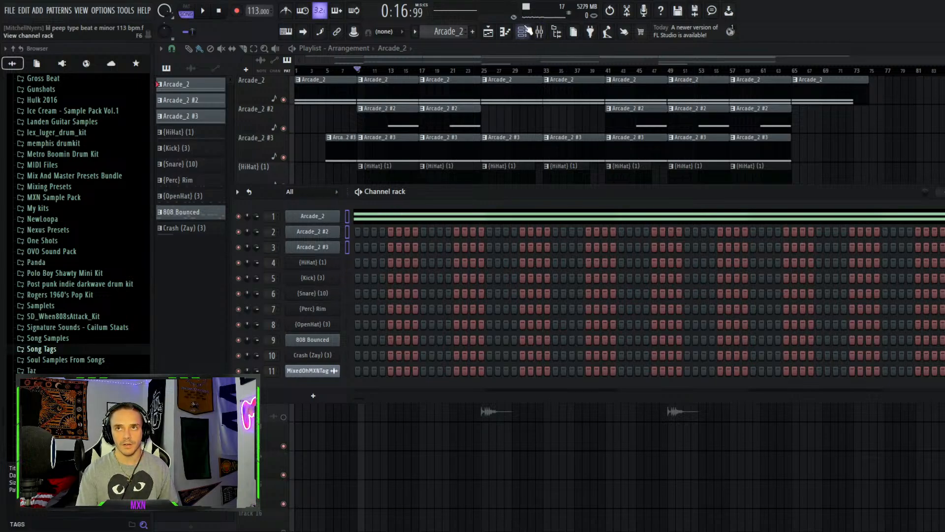
Link the selected Arcade_2 channels to mixer tracks starting at Insert 15, then undo the link
key(F9)
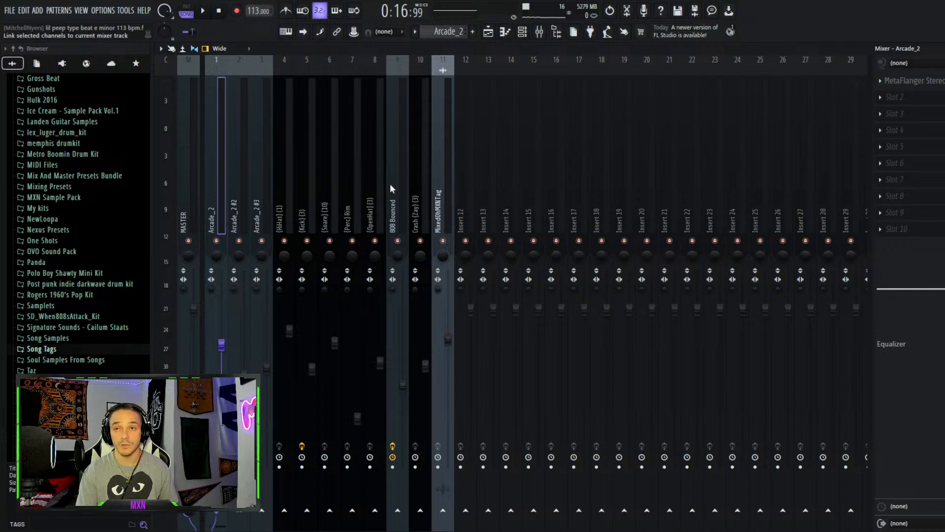
click(538, 203)
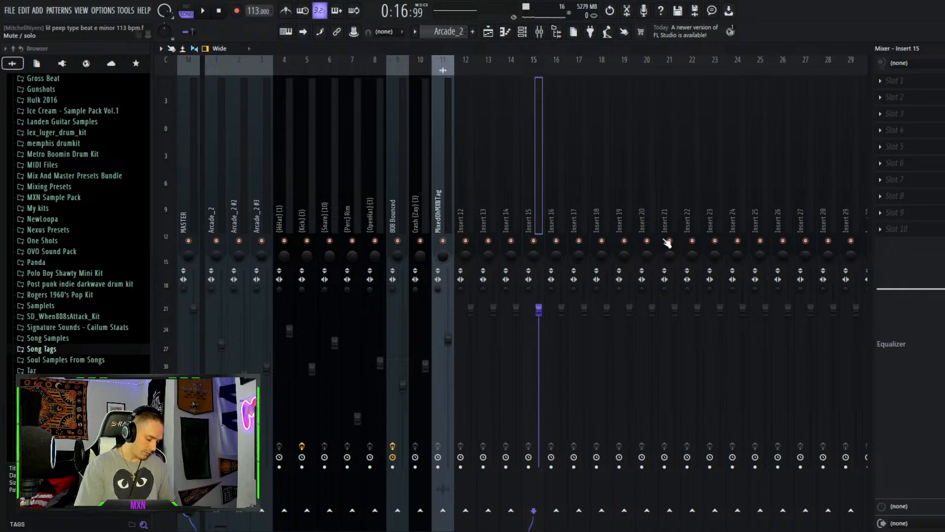
key(ctrl+shift+l)
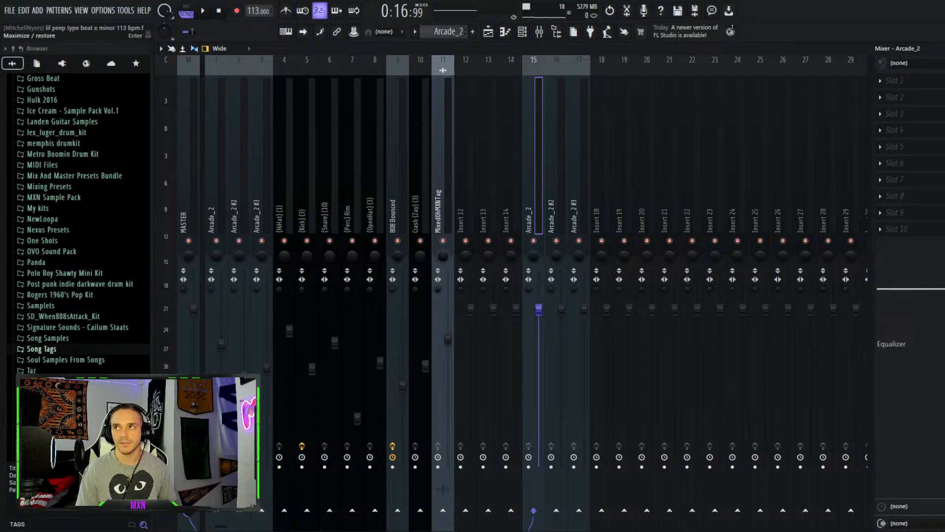
double_click(847, 48)
key(ctrl+z)
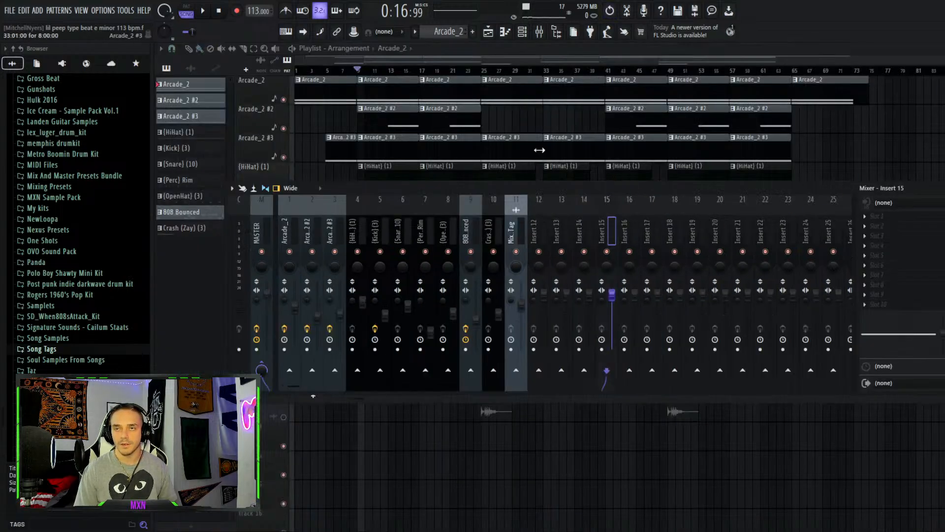
Select the Arcade_2 insert in the docked mixer and close the mixer
click(290, 231)
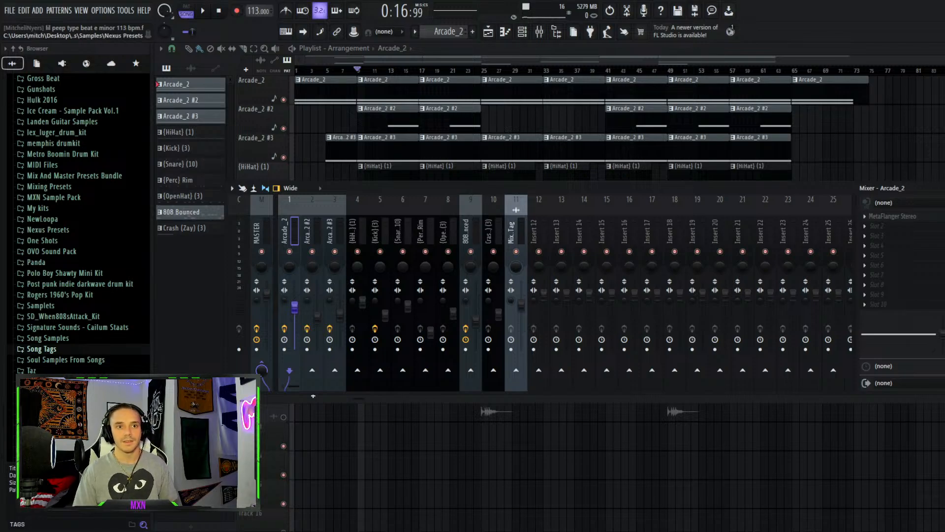
key(F9)
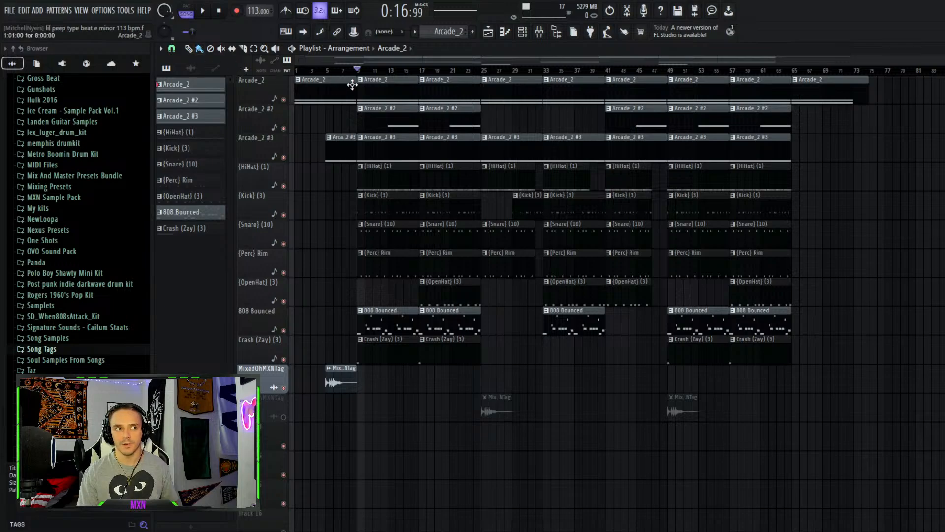
Reopen the mixer and step through the Arcade_2, Arcade_2 #2 and Arcade_2 #3 inserts
click(522, 31)
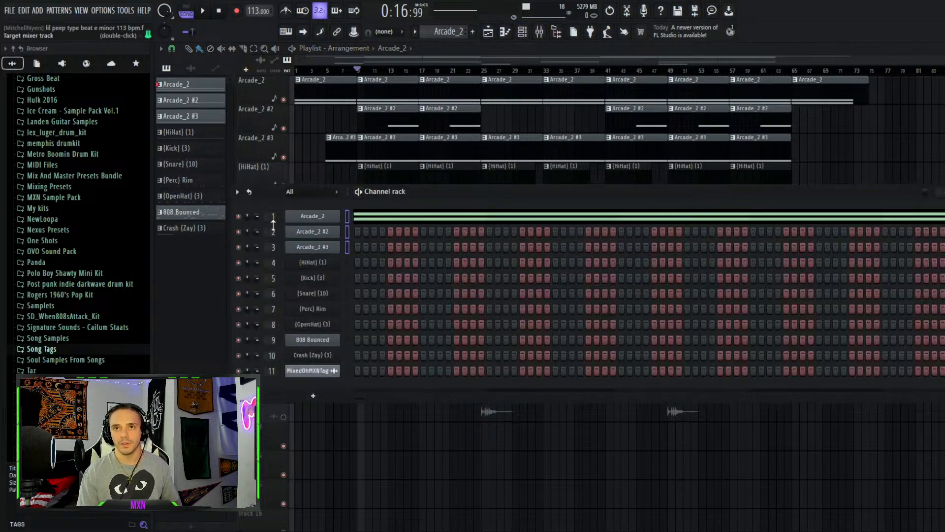
click(538, 31)
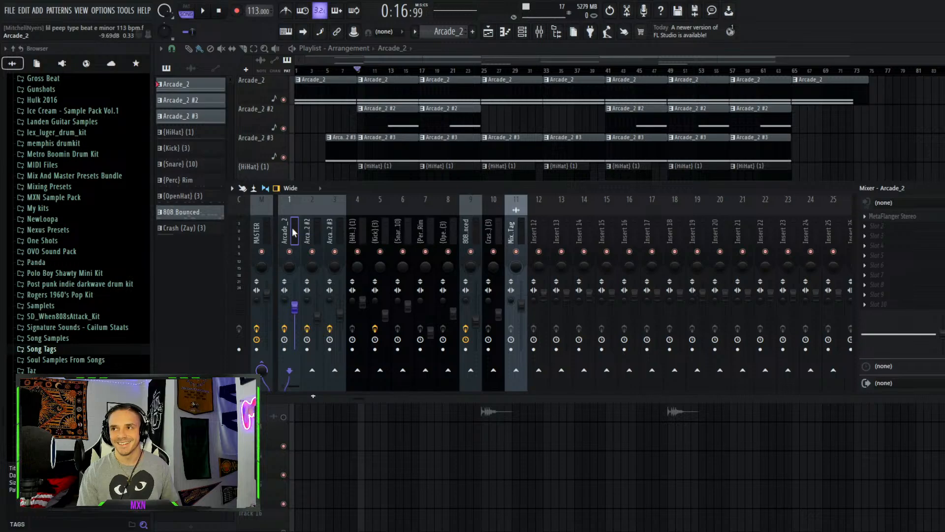
click(312, 235)
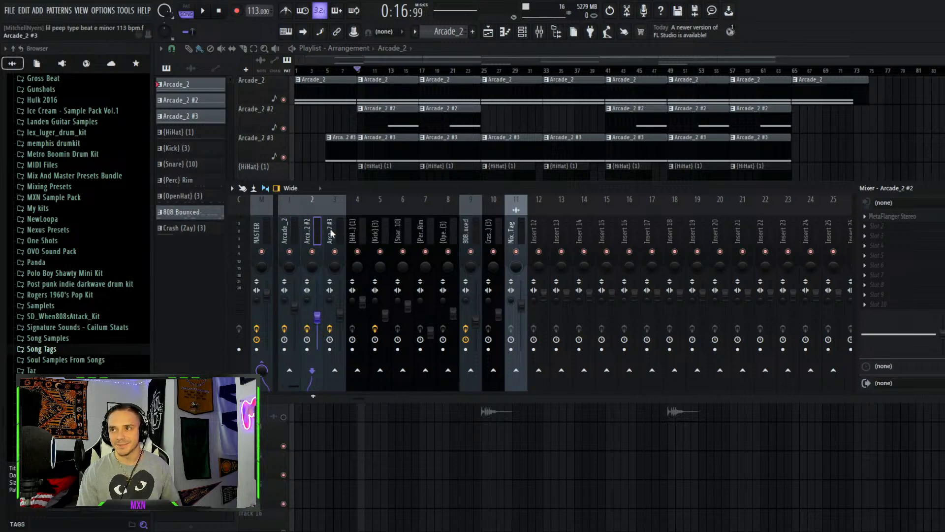
click(336, 232)
click(318, 235)
click(291, 239)
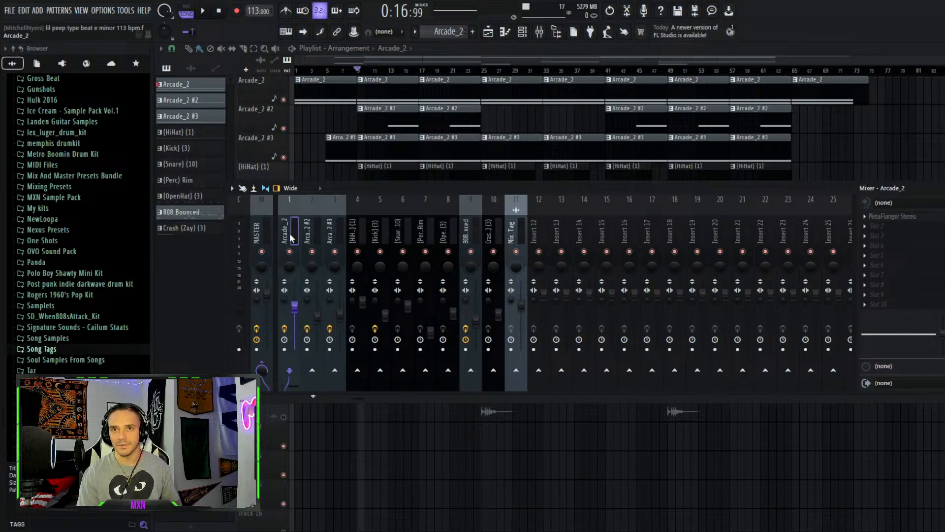
click(312, 235)
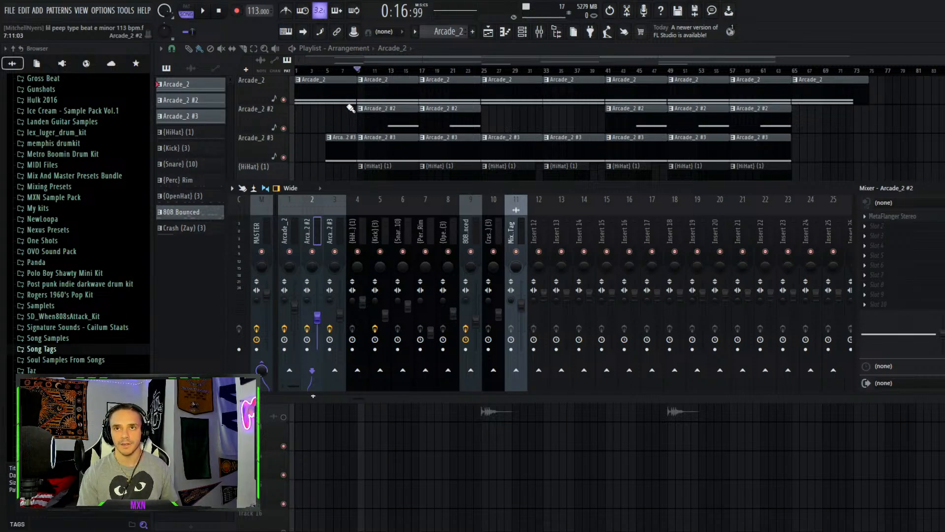
Open an Arcade_2 #2 clip in the piano roll to inspect its note, then close it
double_click(403, 116)
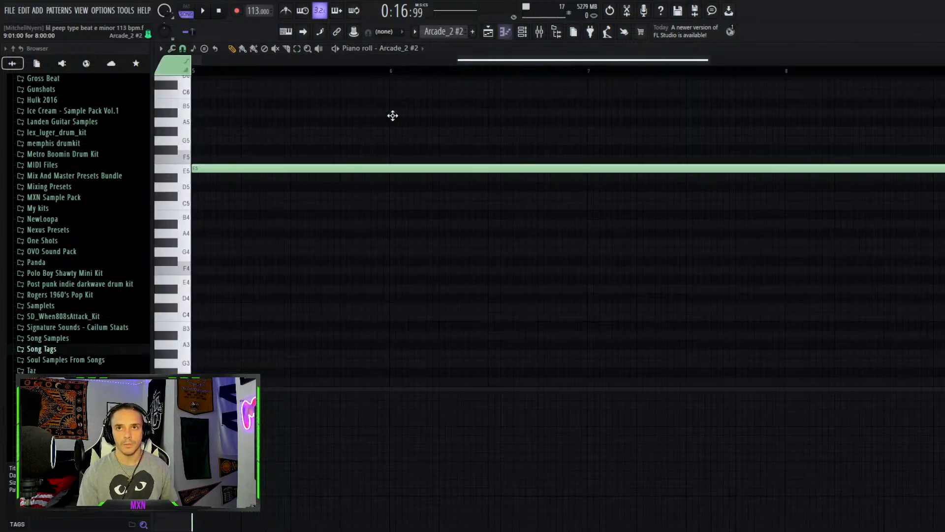
click(504, 33)
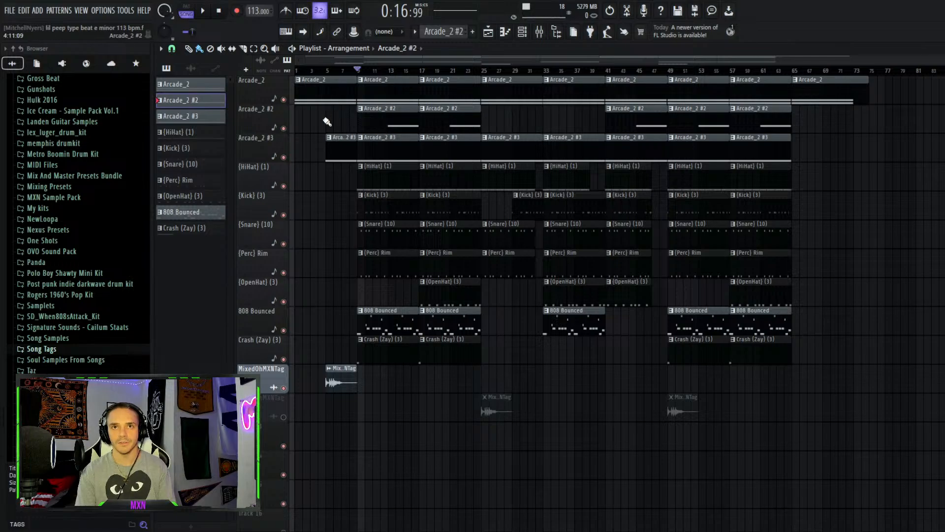
Toggle between the mixer and channel rack, select the empty Insert 14 in the mixer, and close the mixer
click(539, 31)
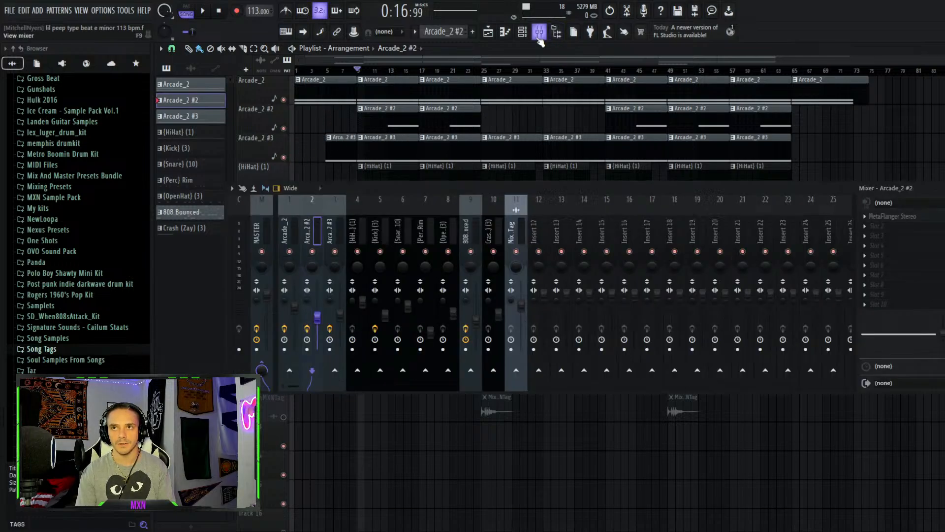
click(539, 31)
click(539, 31)
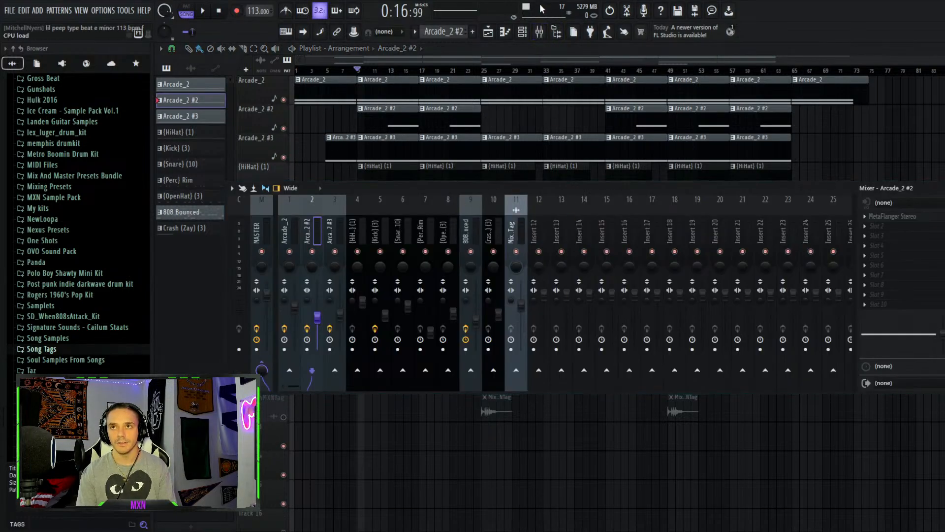
click(522, 31)
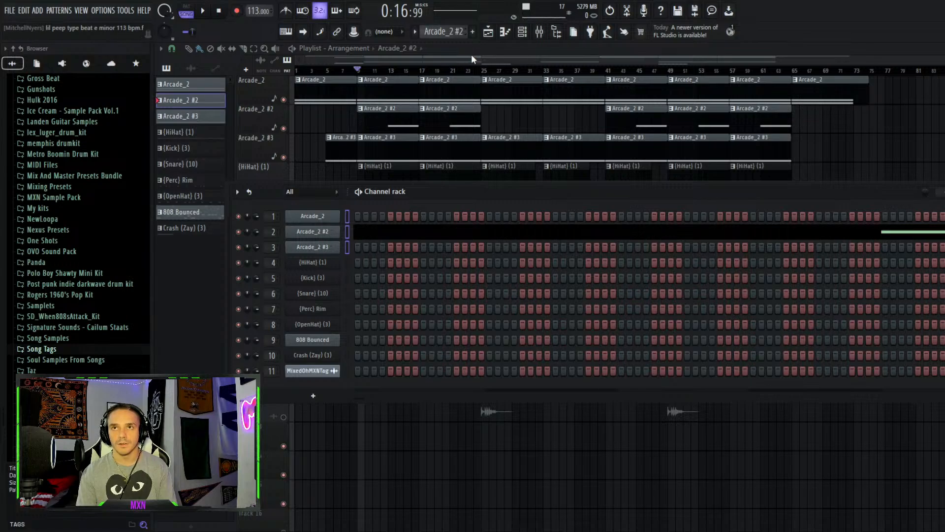
click(538, 31)
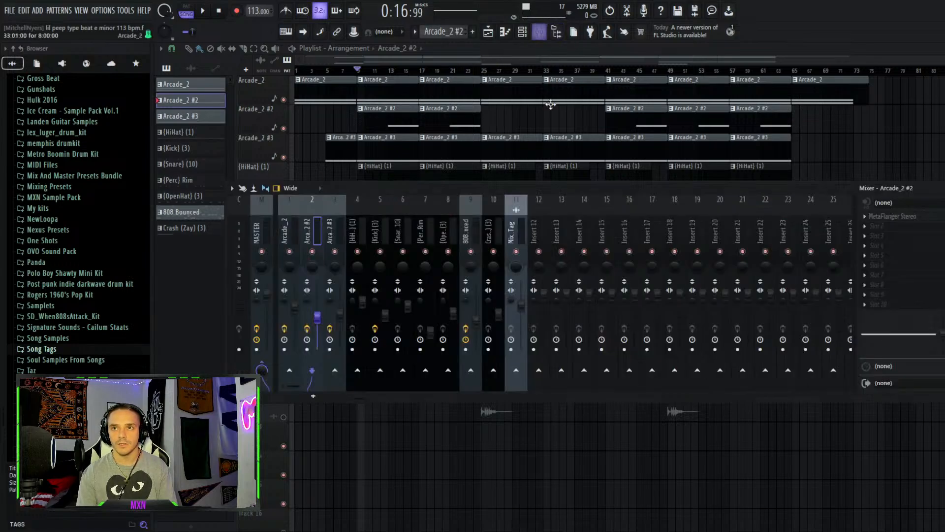
click(583, 236)
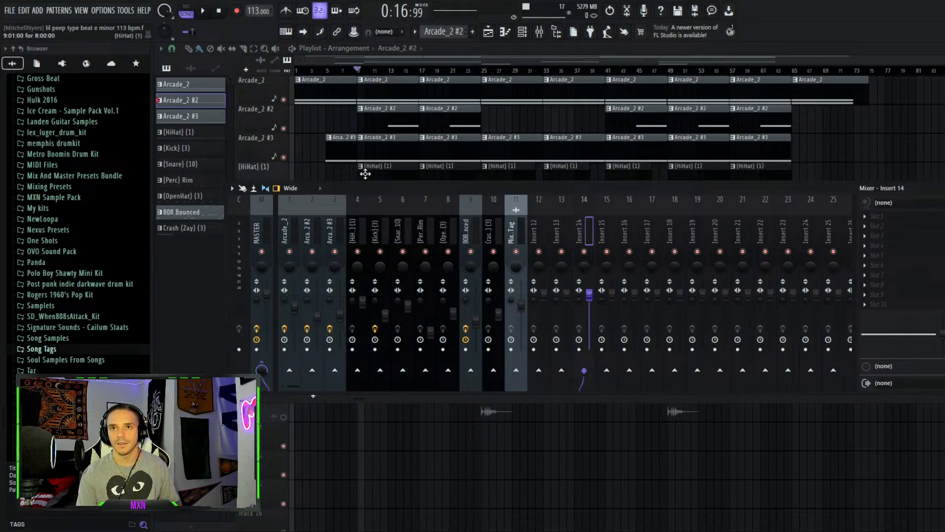
key(F9)
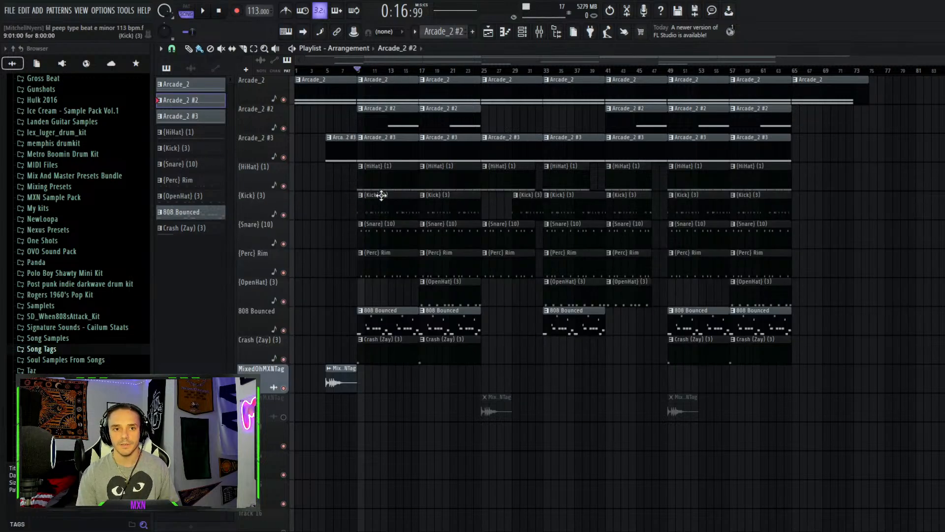
ctrl+click(283, 186)
click(522, 31)
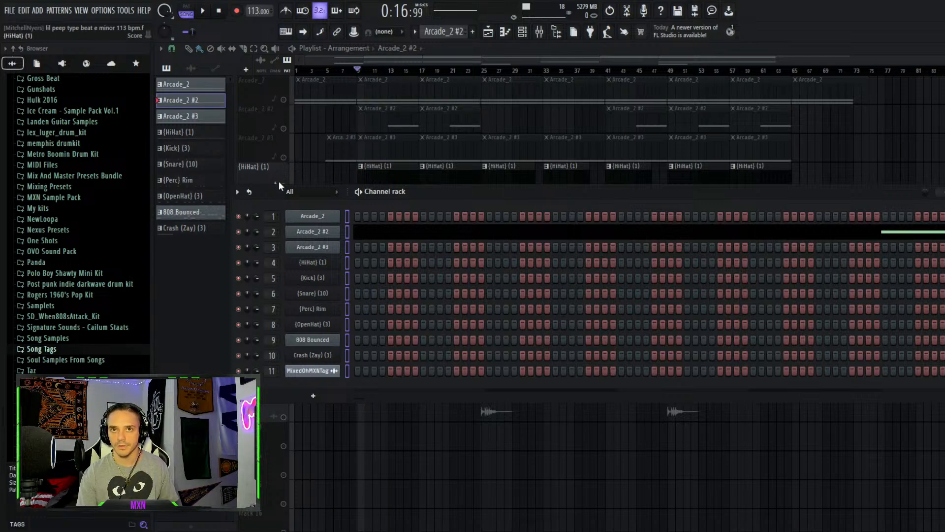
key(F6)
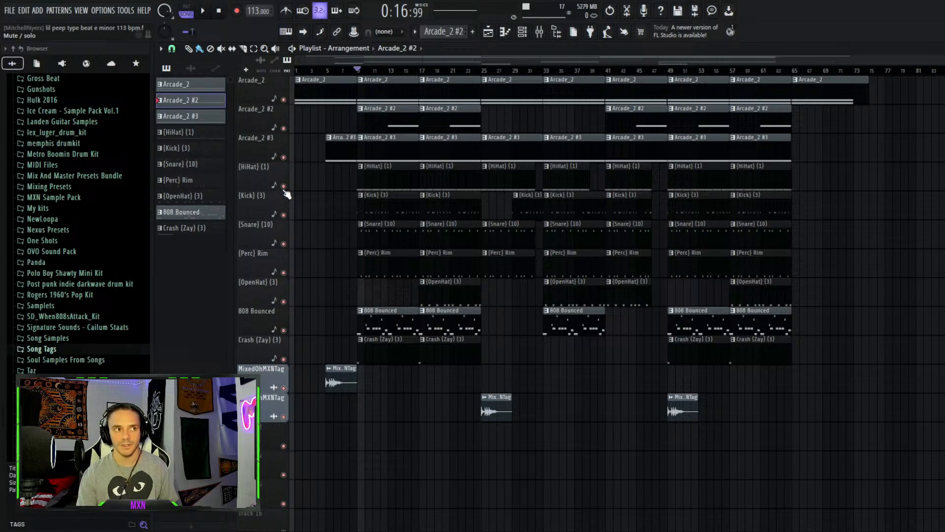
Solo the Arcade_2, Arcade_2 #2 and Arcade_2 #3 playlist tracks and play the melody alone
right_click(283, 157)
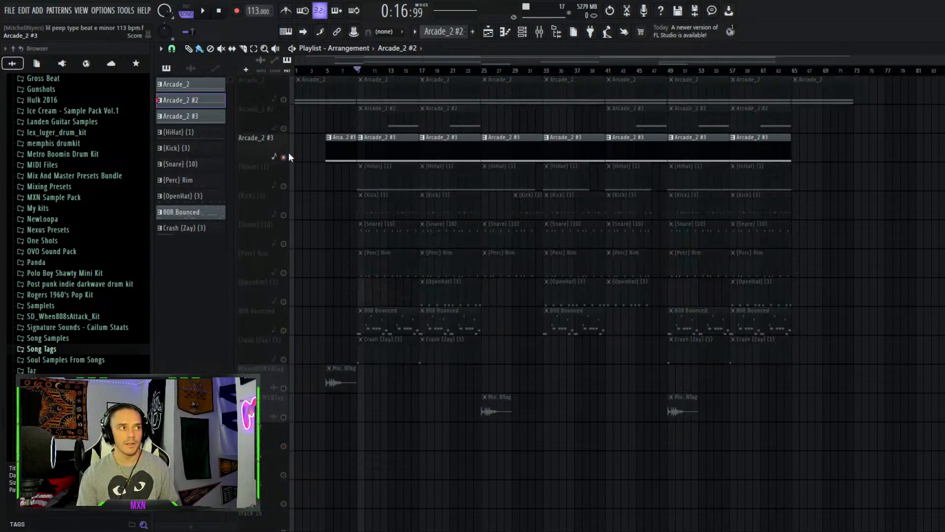
click(284, 128)
click(283, 100)
key(space)
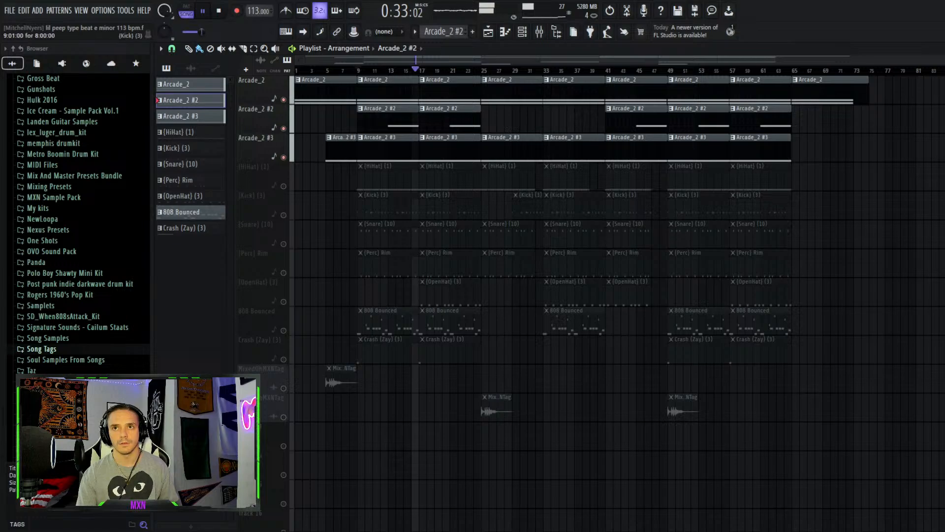
key(space)
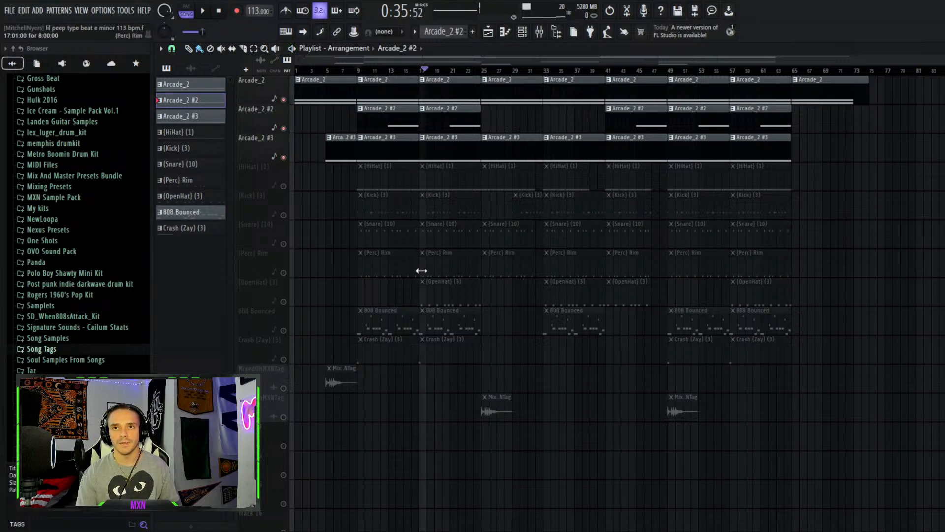
Unmute the drum tracks, then mute the three Arcade_2 tracks and both MXN tag tracks so only drums play
ctrl+click(283, 186)
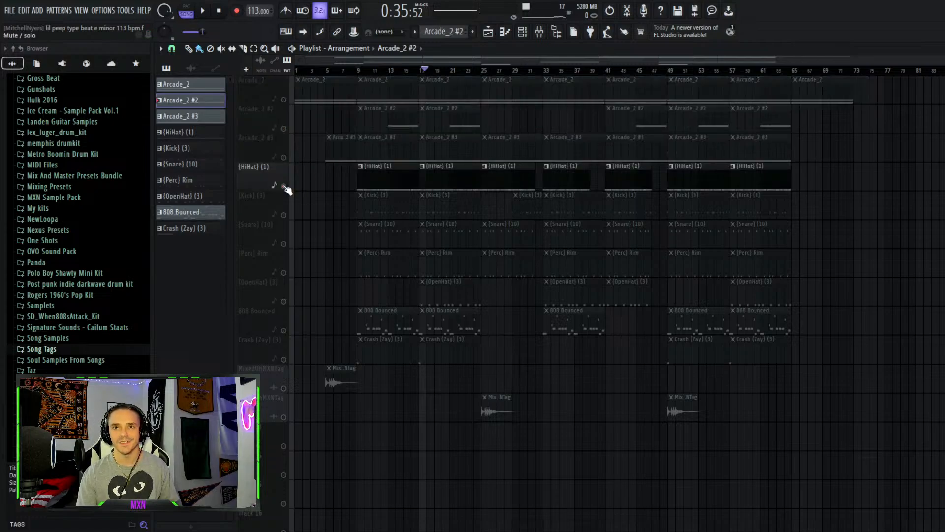
click(284, 215)
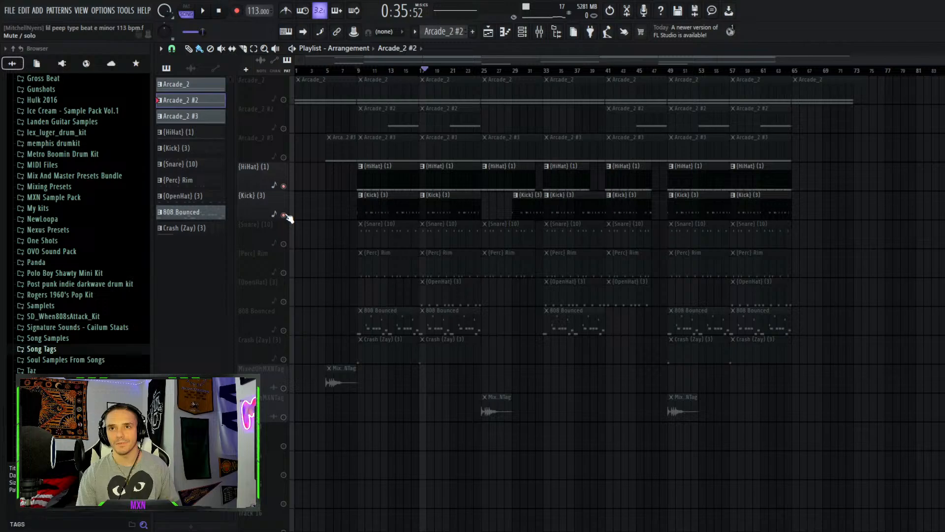
click(284, 244)
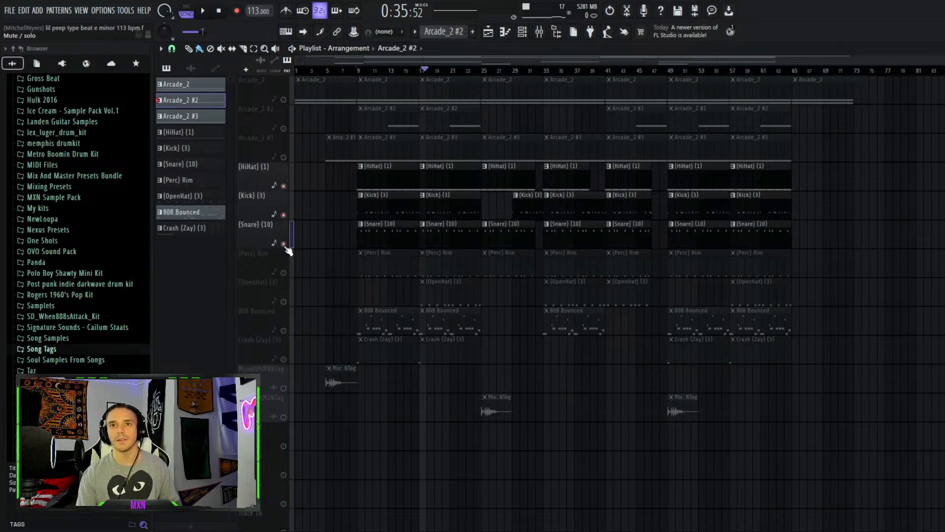
ctrl+click(284, 245)
ctrl+click(284, 244)
click(283, 157)
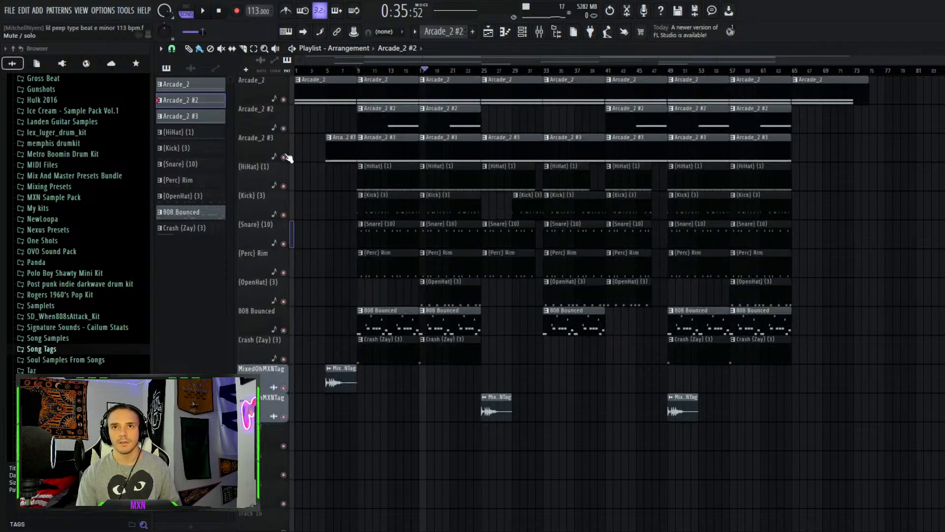
click(283, 129)
click(283, 100)
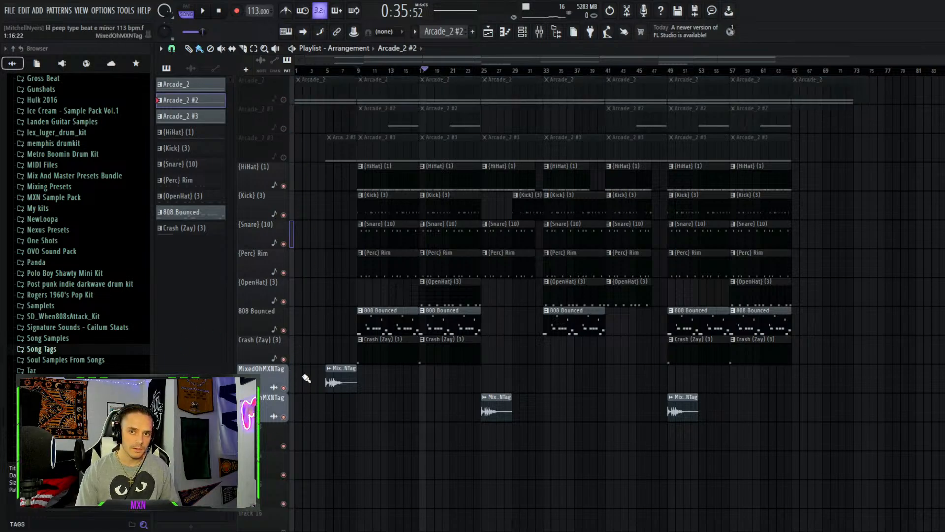
click(284, 387)
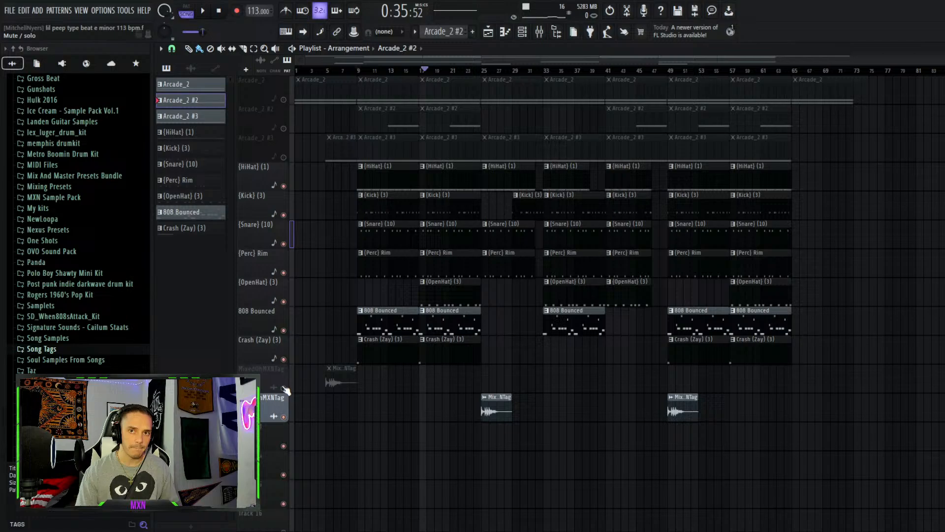
click(284, 417)
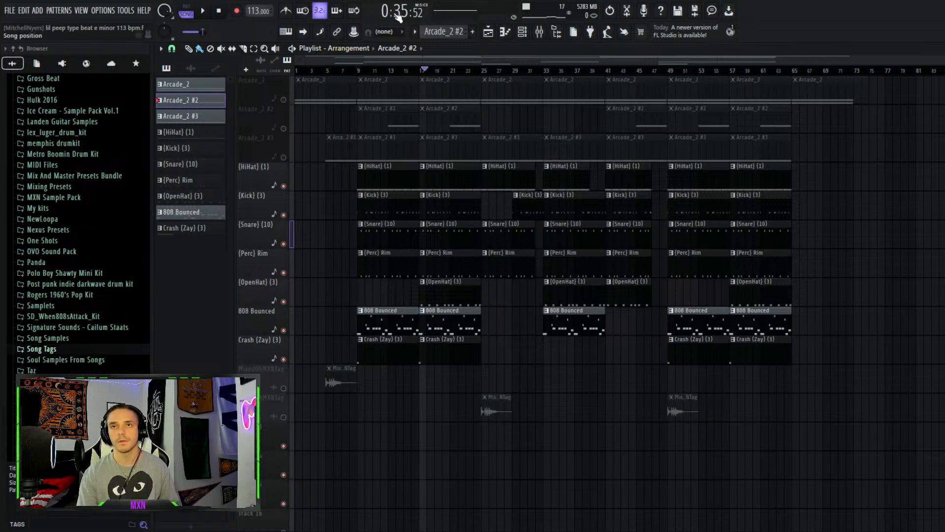
Play the drums-only arrangement from around bar 17, then stop playback
key(space)
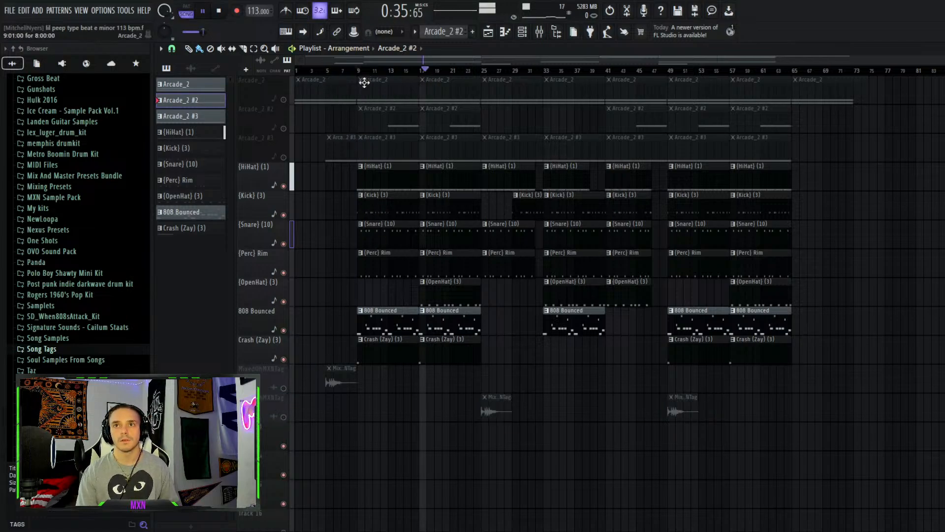
click(422, 71)
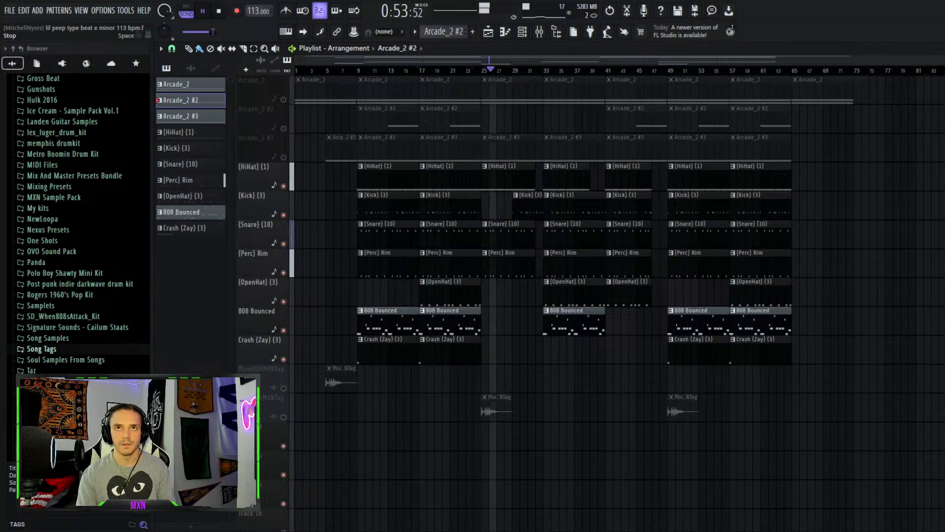
click(219, 11)
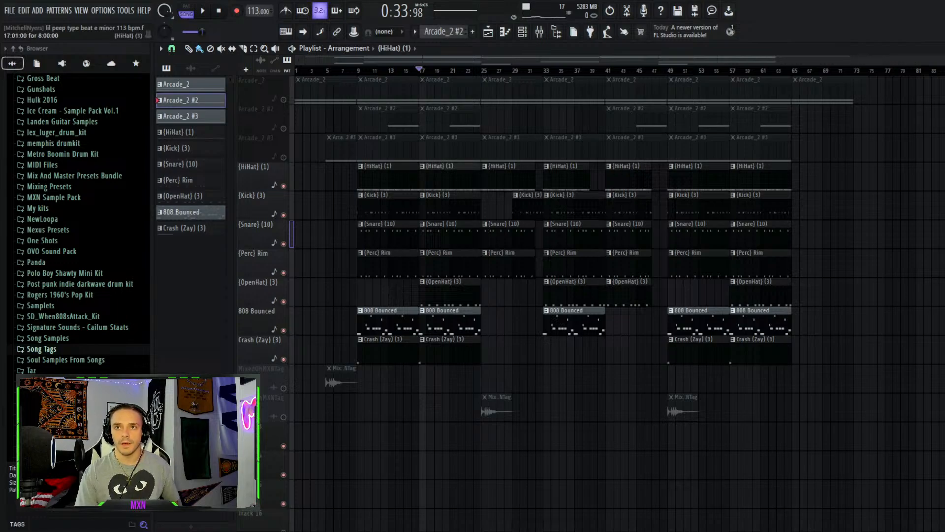
Open a {HiHat} (1) clip in the piano roll and play its pattern
double_click(396, 188)
click(336, 49)
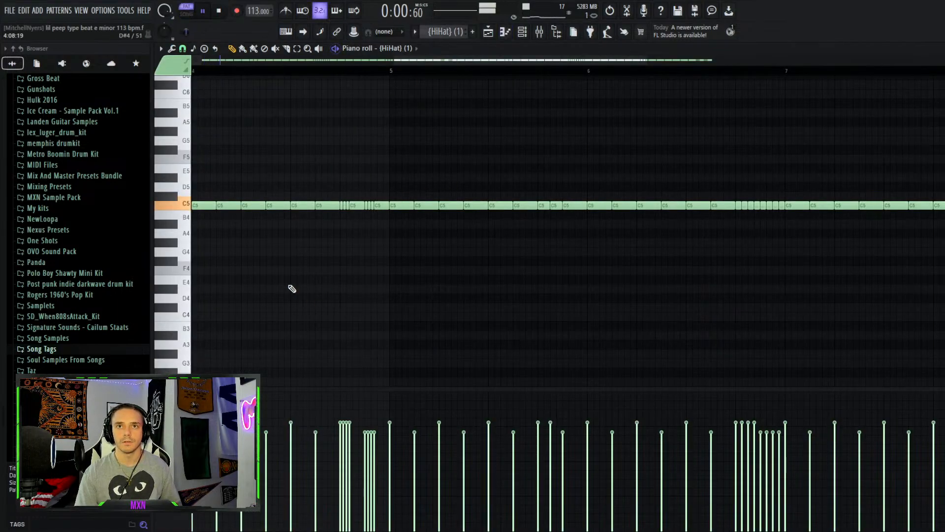
scroll(297, 251, down, 5)
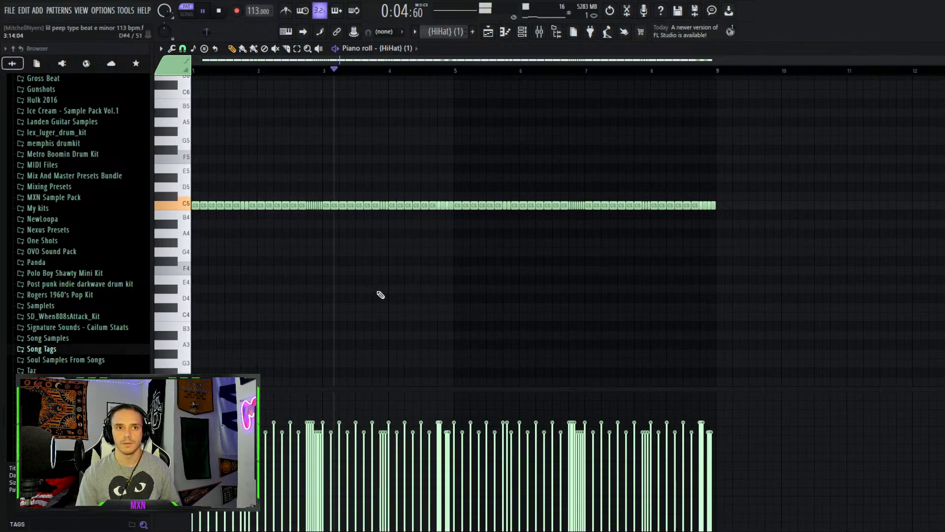
scroll(291, 289, up, 4)
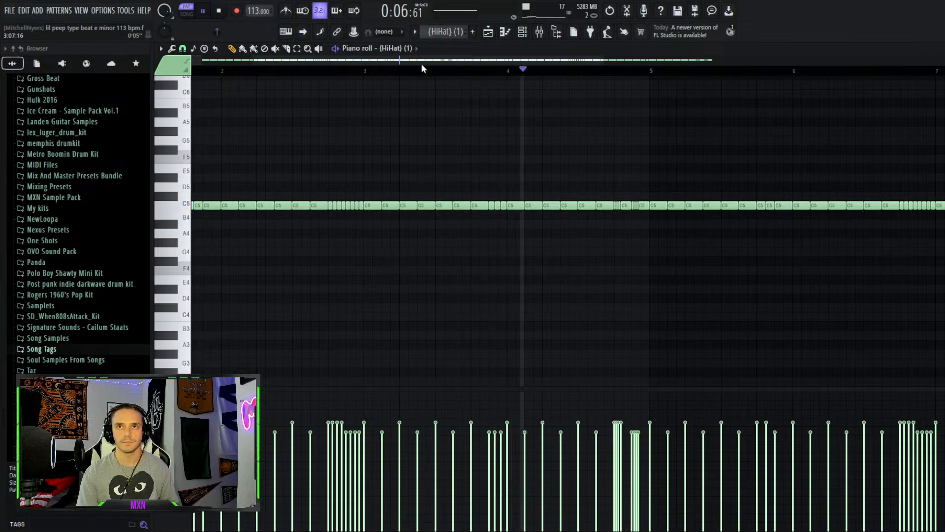
drag(429, 61, 362, 60)
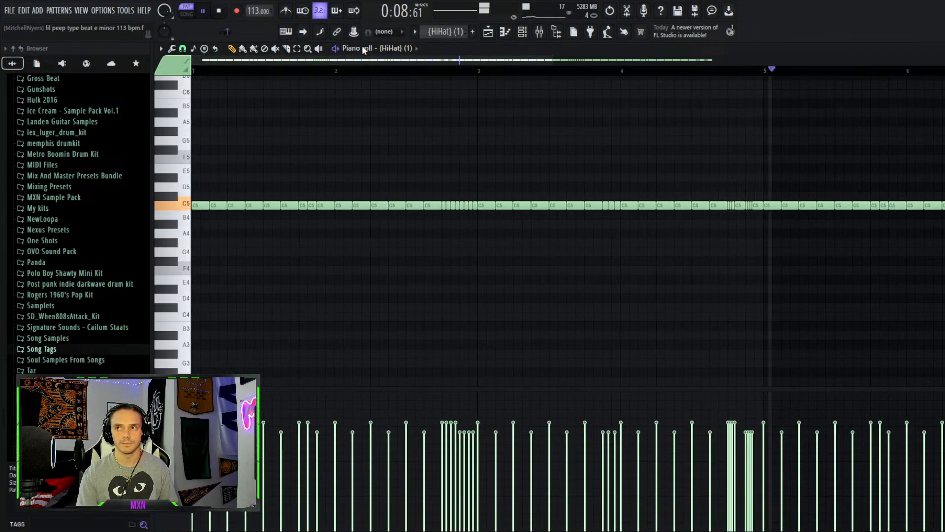
key(space)
Zoom in on the opening bars of the hi-hat pattern and play it back repeatedly
scroll(237, 214, down, 3)
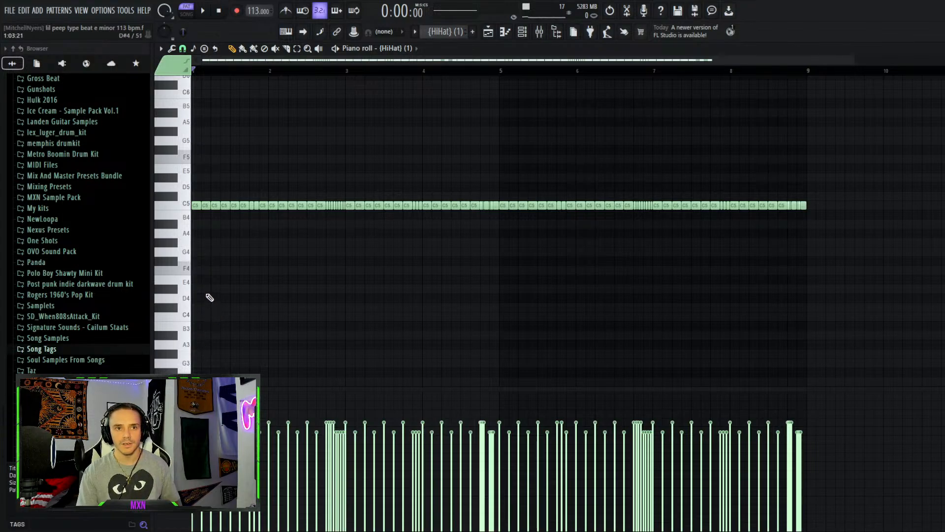
scroll(209, 297, up, 4)
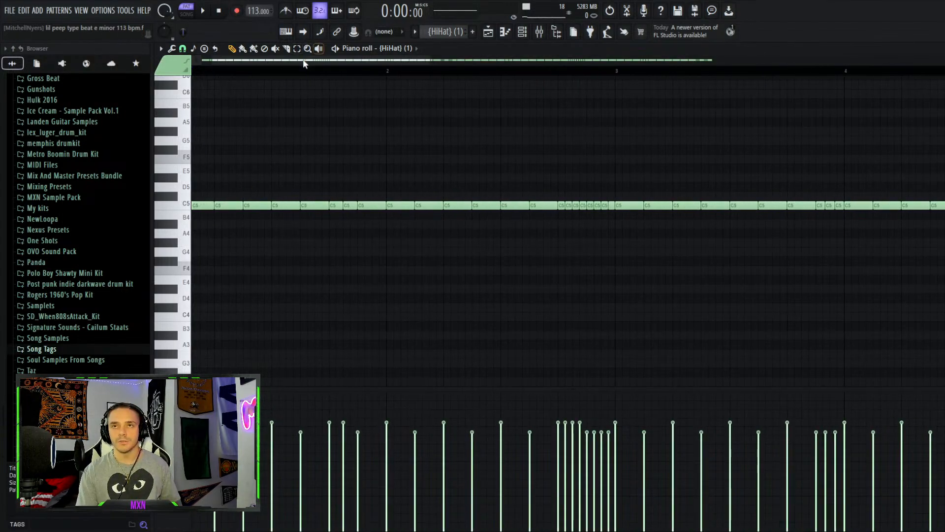
drag(325, 62, 197, 109)
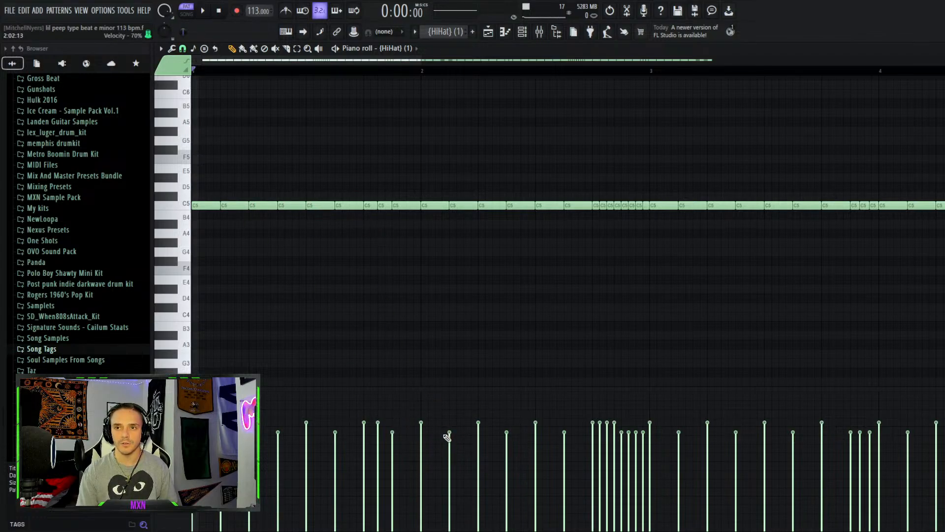
key(space)
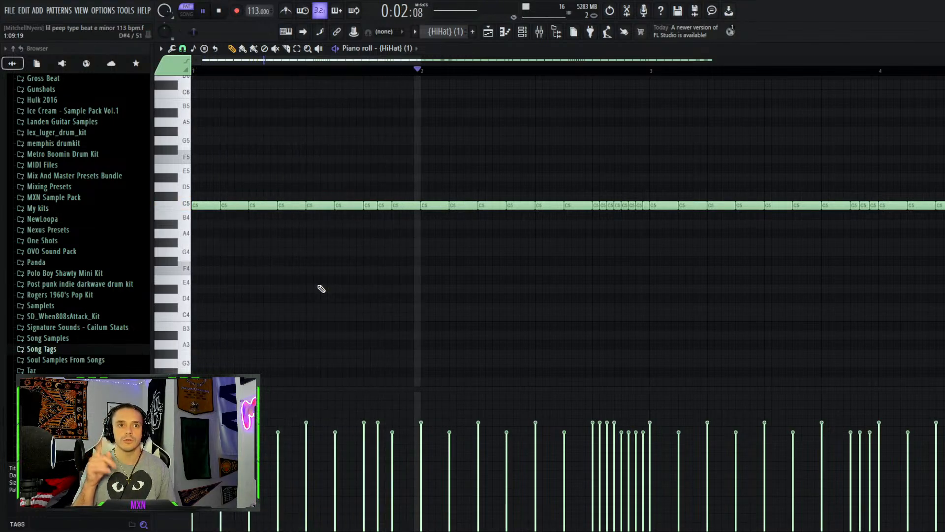
key(space)
key(space)
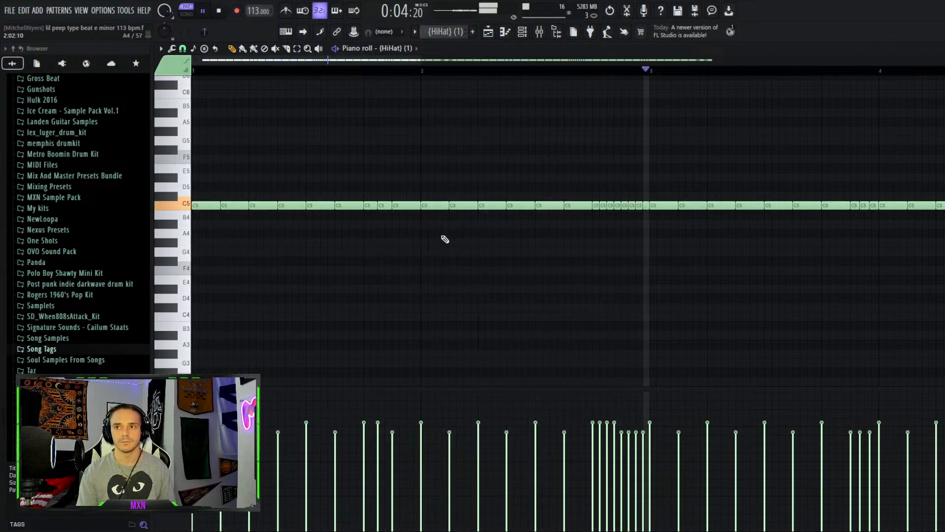
key(space)
Zoom out on the hi-hat pattern, select a short run of notes early in bar 1, and play the pattern back
scroll(286, 261, down, 4)
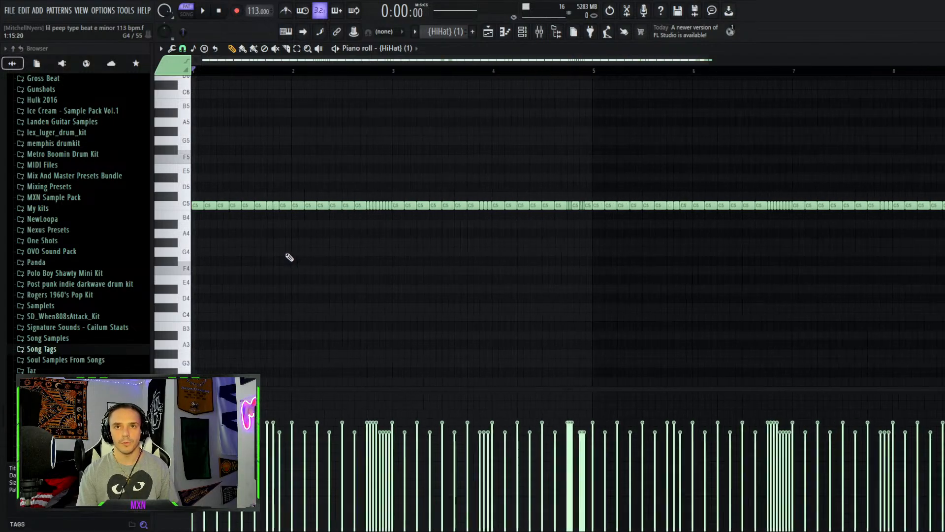
key(e)
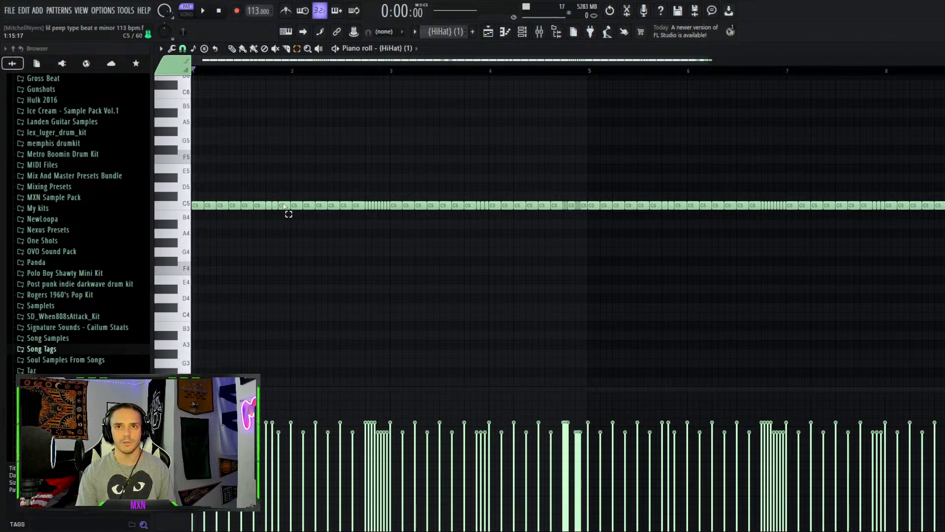
drag(265, 205, 243, 204)
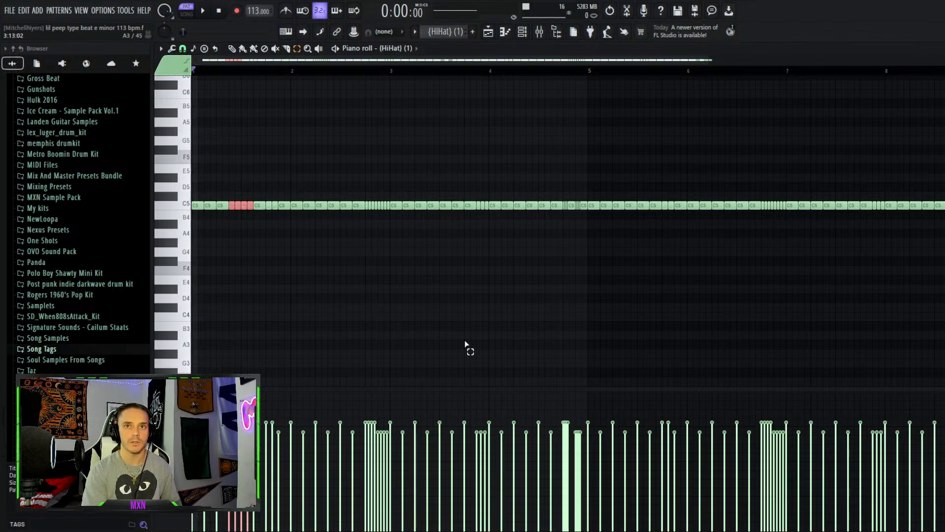
key(space)
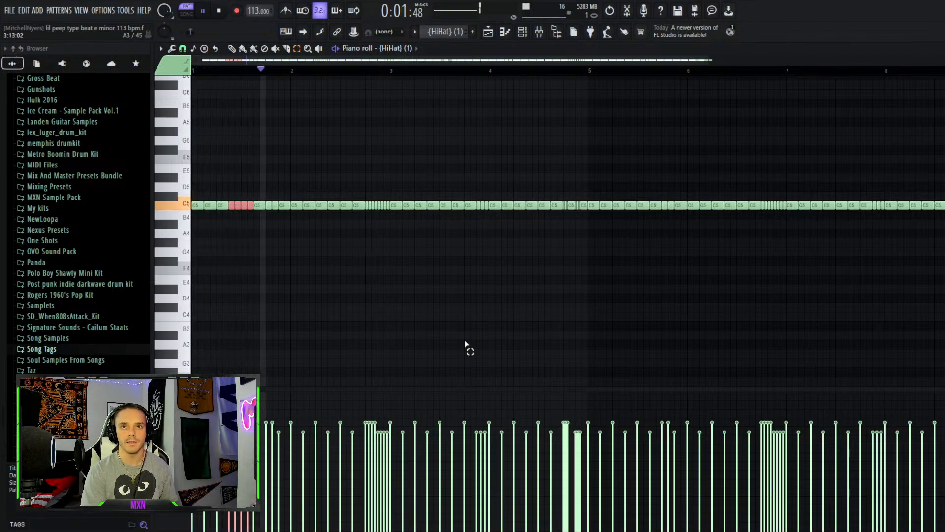
key(space)
key(space)
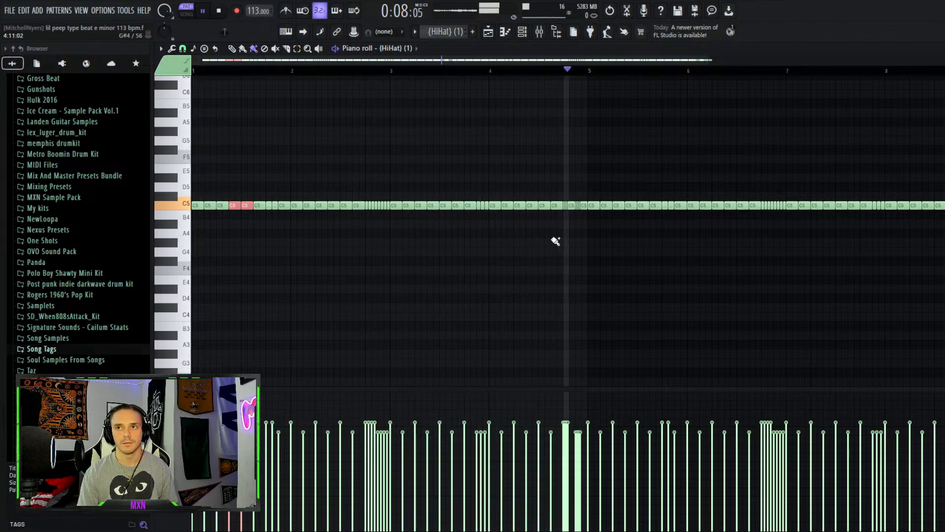
key(space)
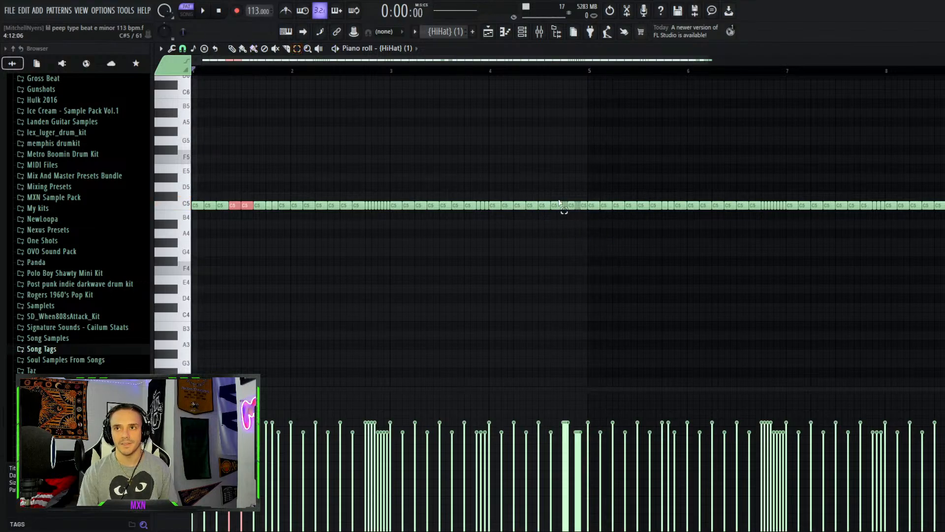
Select the hi-hat roll just before bar 5 and play the pattern from around bar 5
drag(564, 212, 588, 203)
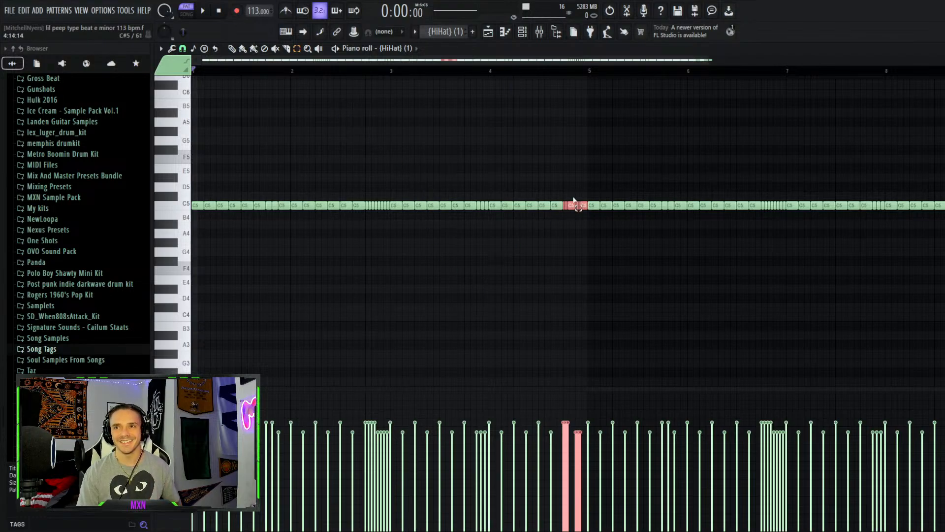
key(space)
click(566, 72)
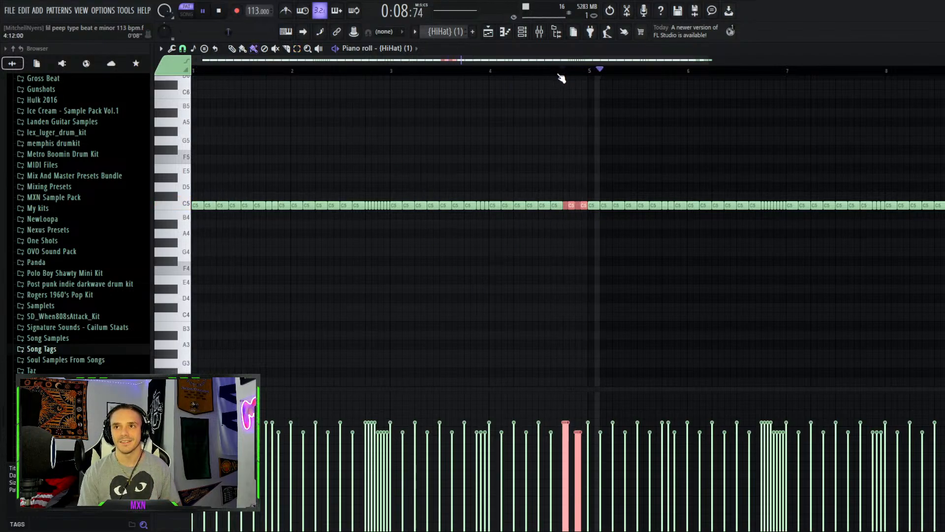
click(508, 74)
click(496, 75)
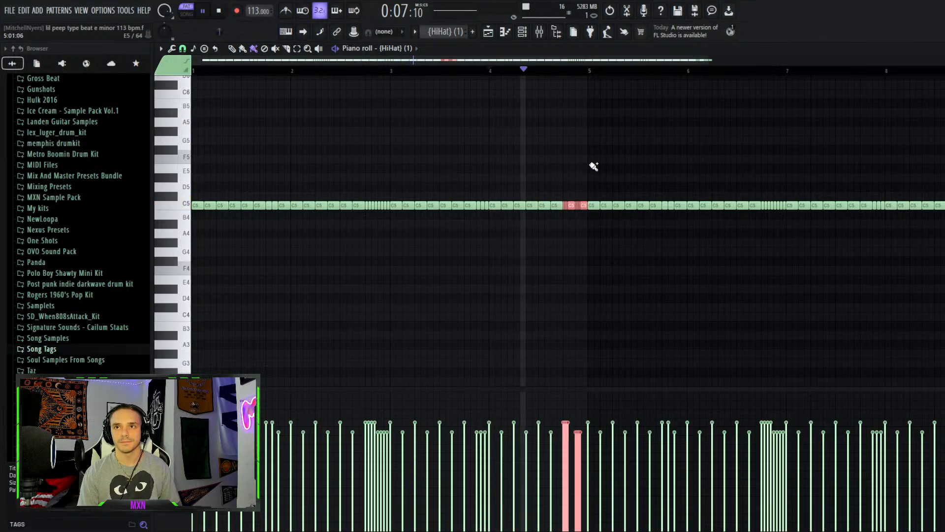
key(space)
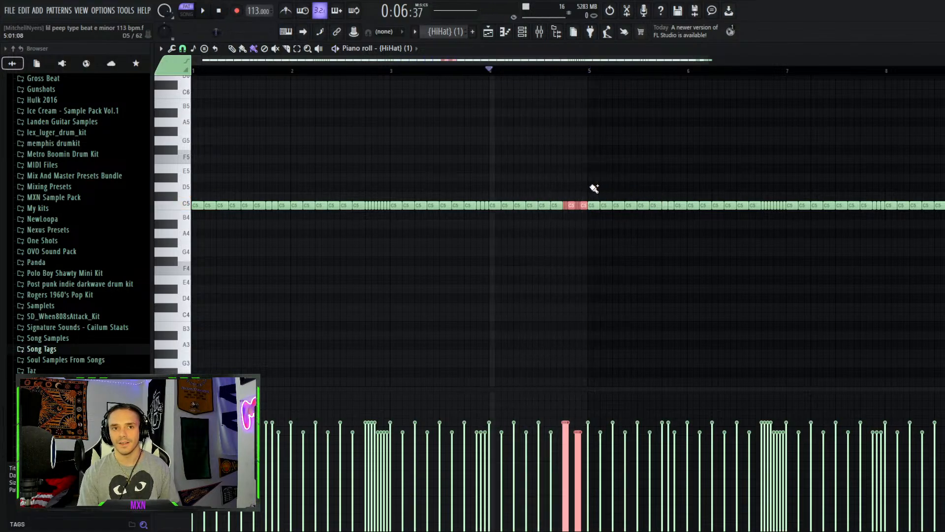
Return to the playlist and solo the Kick (3) track together with the 808 Bounced track
key(b)
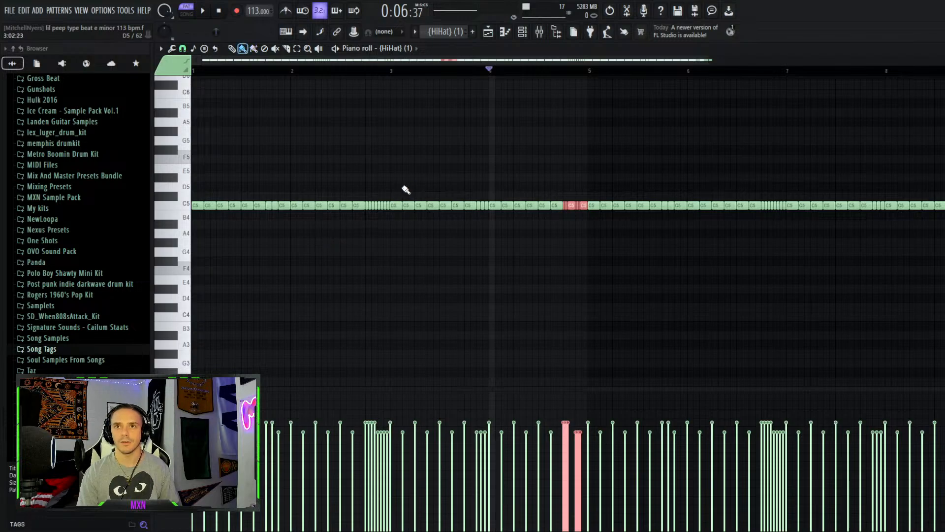
click(521, 32)
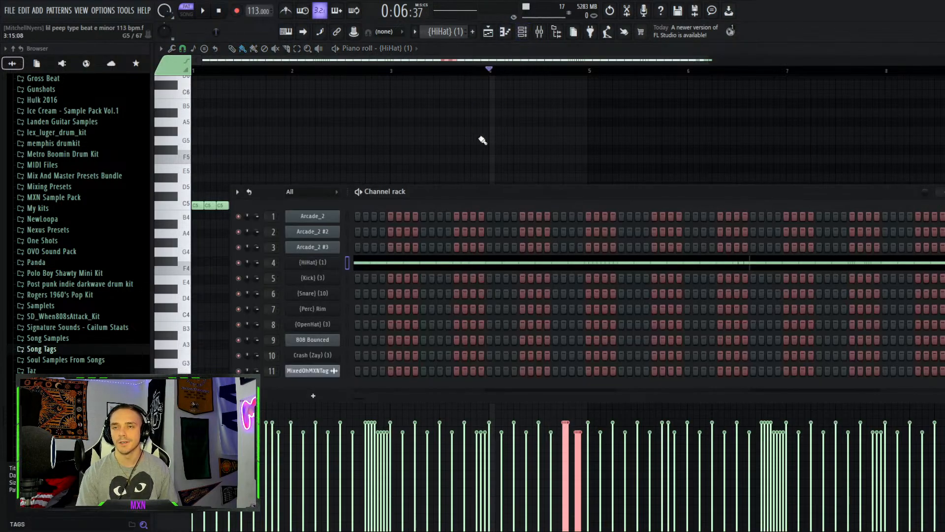
drag(537, 59, 565, 59)
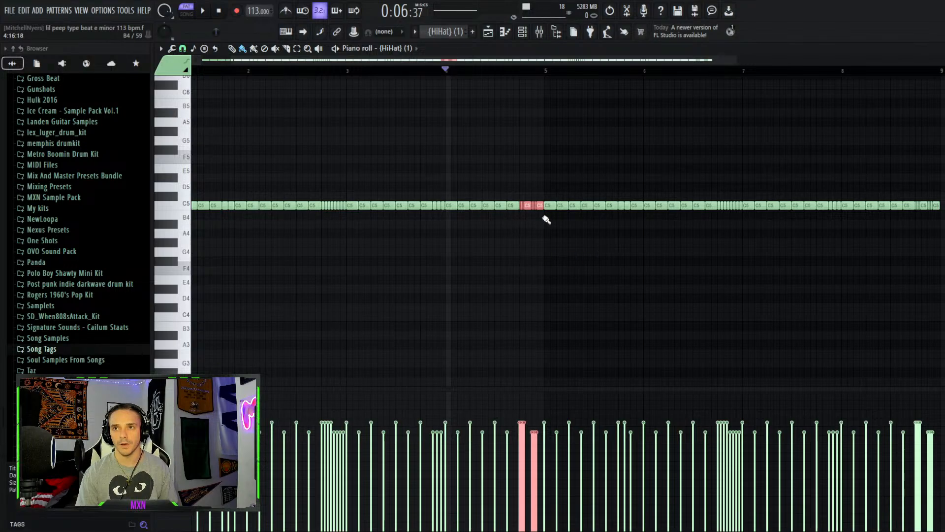
click(488, 31)
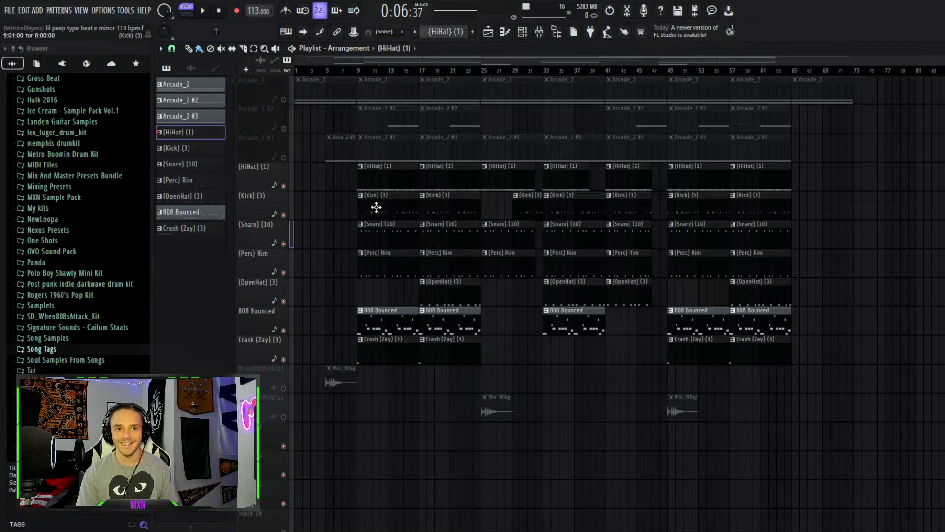
right_click(283, 214)
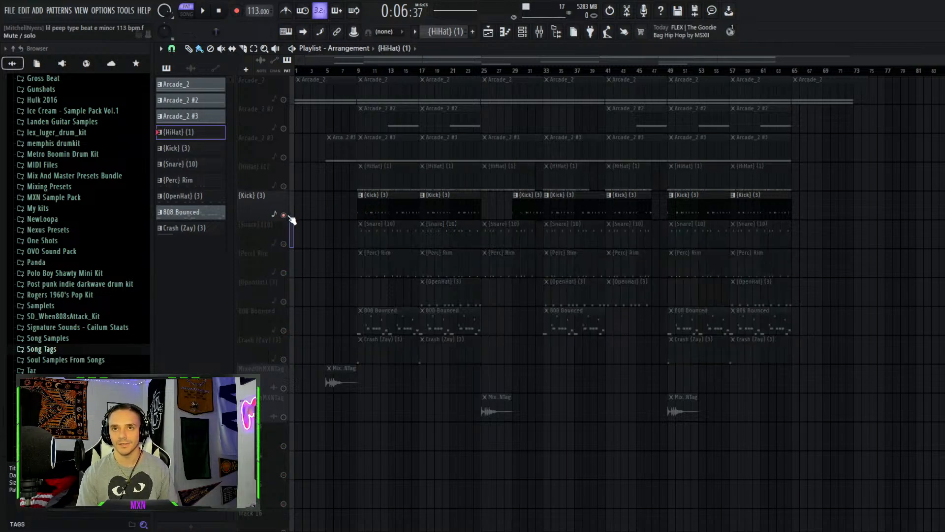
click(284, 328)
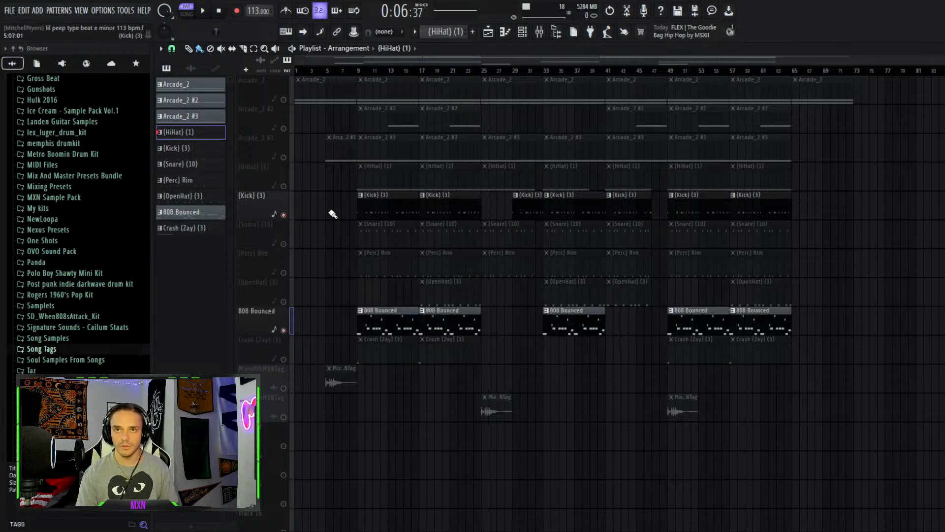
Open a Kick (3) clip in the piano roll, play it, and locate the kick sample in the browser from its channel settings
double_click(389, 209)
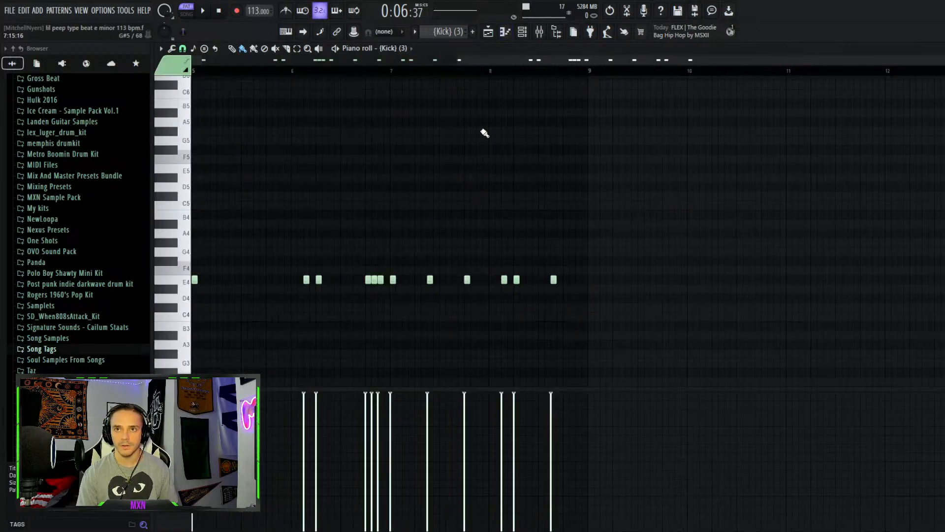
key(space)
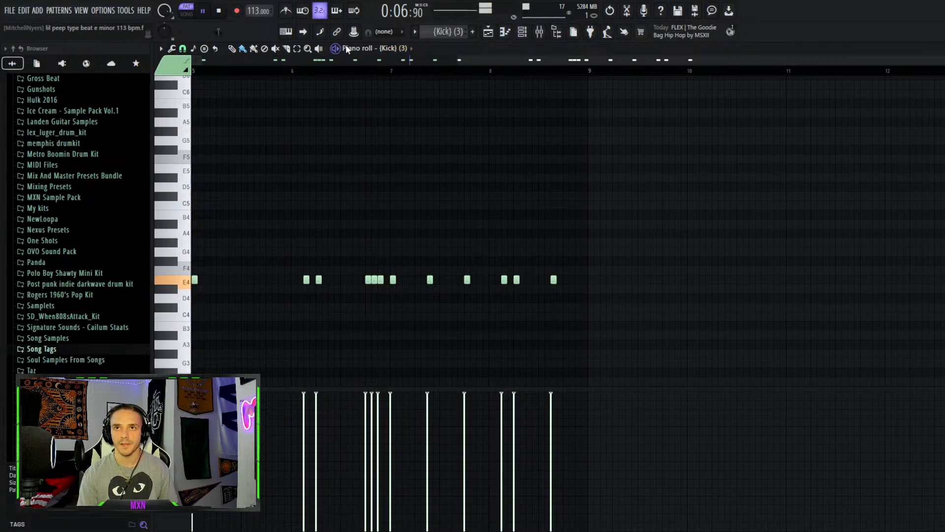
click(529, 32)
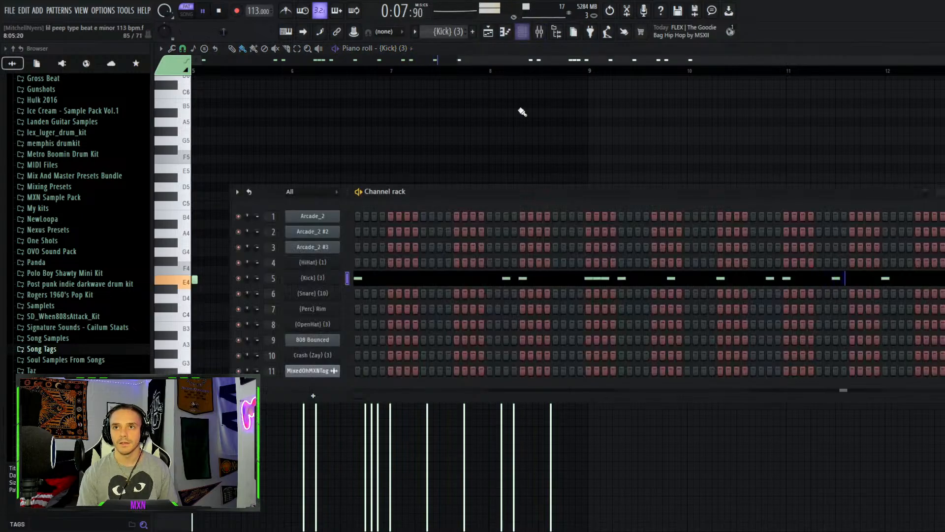
click(317, 280)
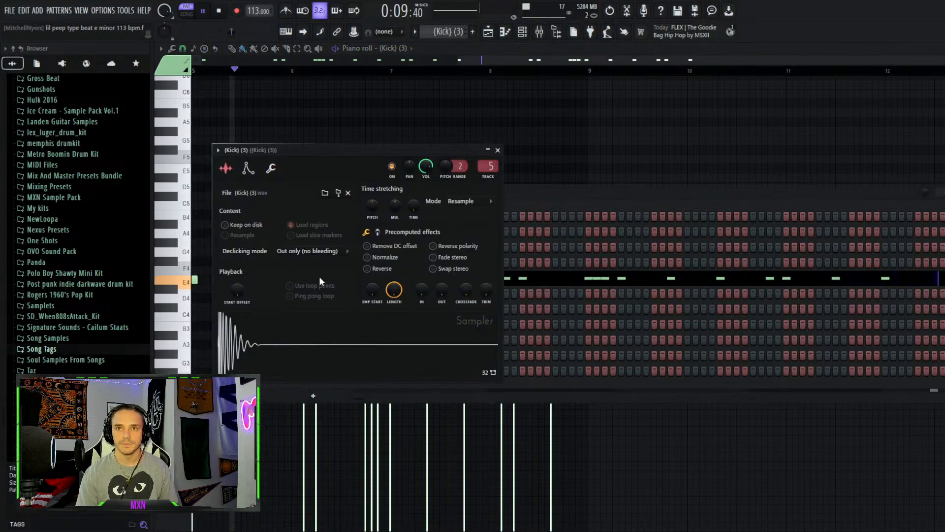
click(339, 194)
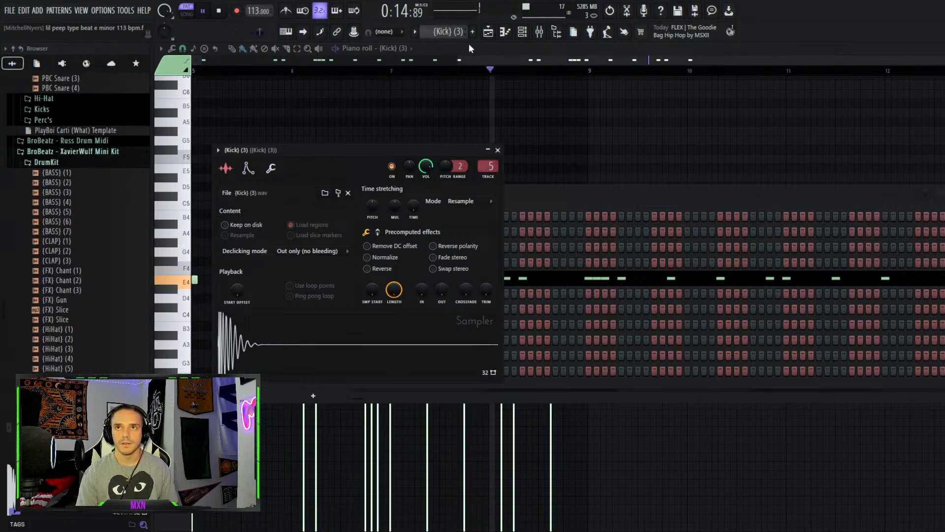
click(483, 45)
key(space)
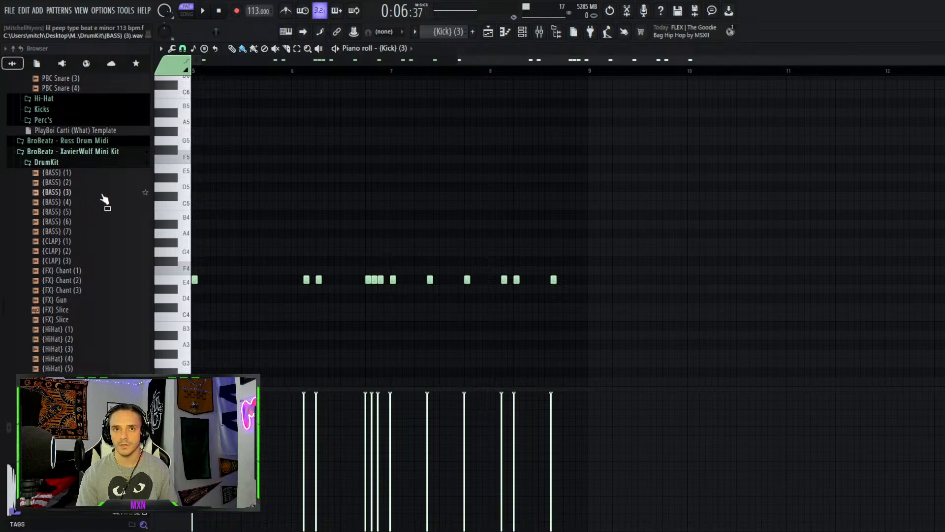
Return to the playlist, unmute the 808 Bounced track, and play the kick and 808 from around bar 9
click(522, 31)
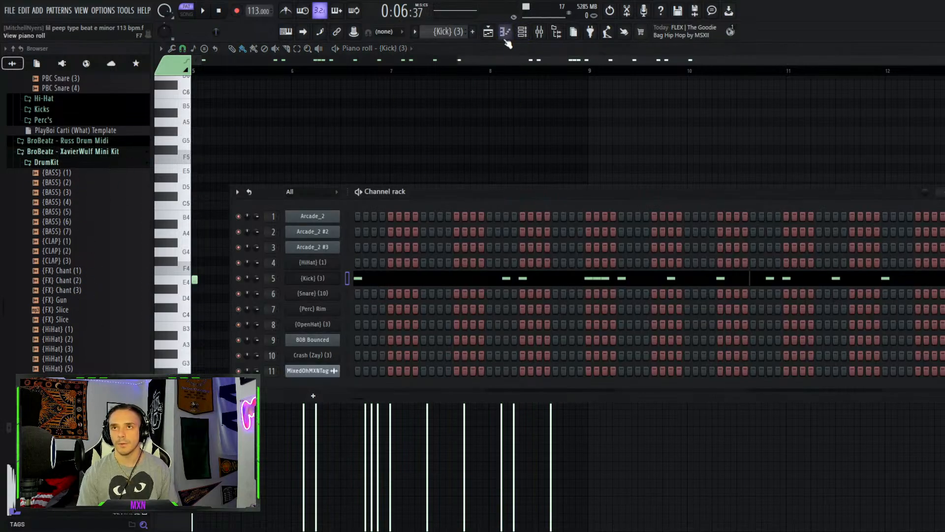
click(488, 31)
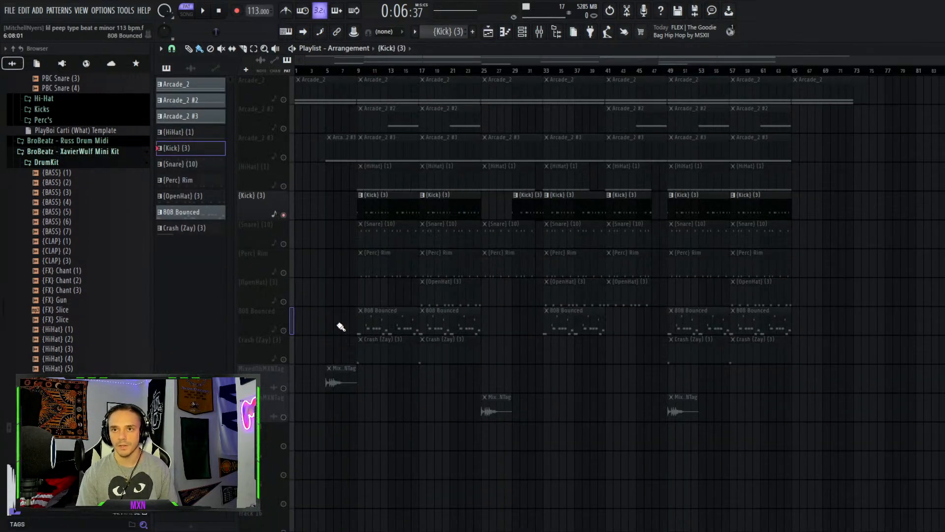
click(284, 330)
key(space)
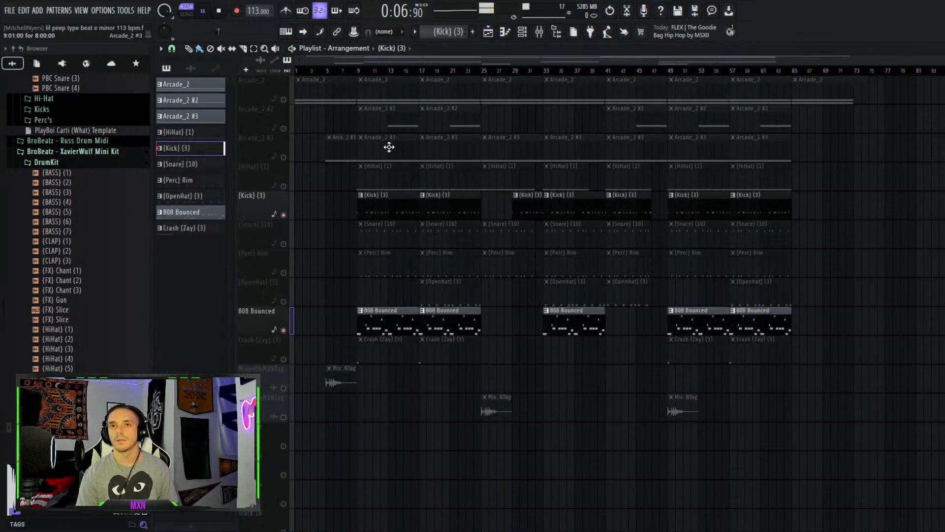
click(357, 71)
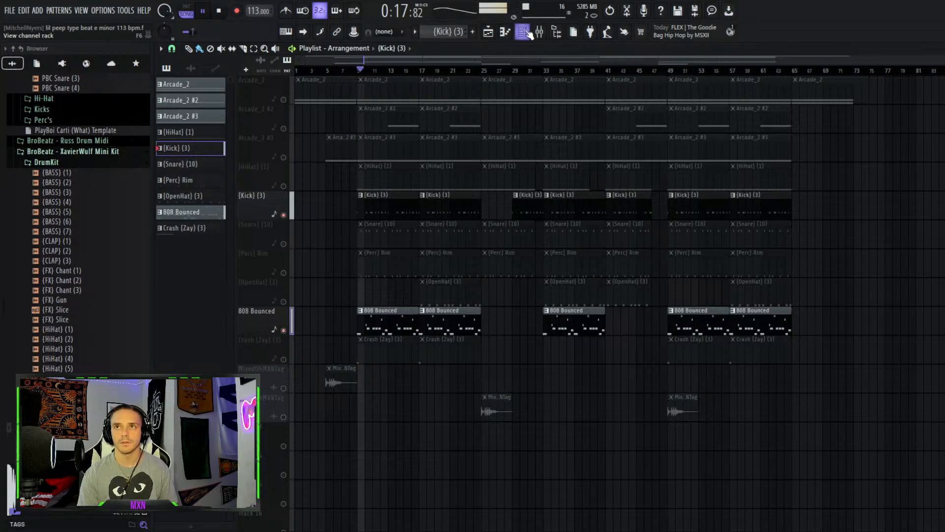
Open the channel rack and view the 808 Bounced channel's FLEX instrument, then stop playback
key(F6)
drag(414, 196, 491, 109)
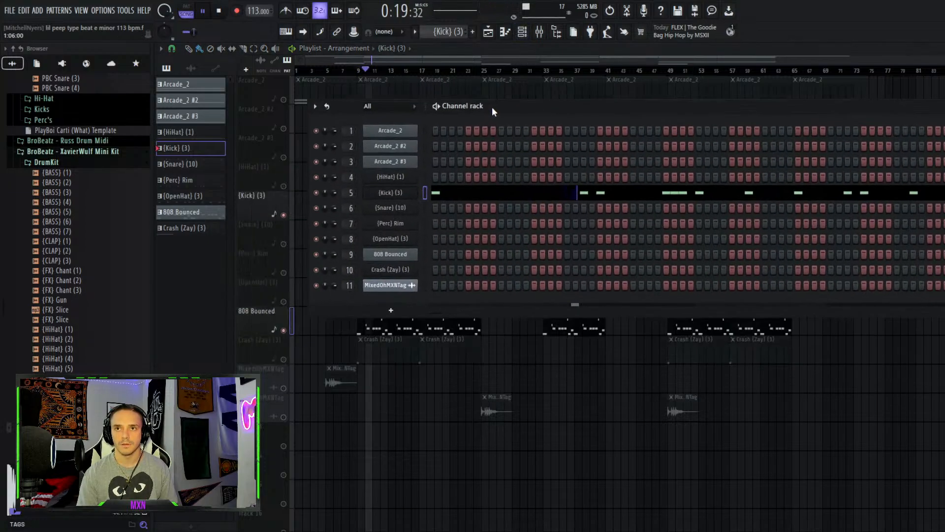
click(390, 254)
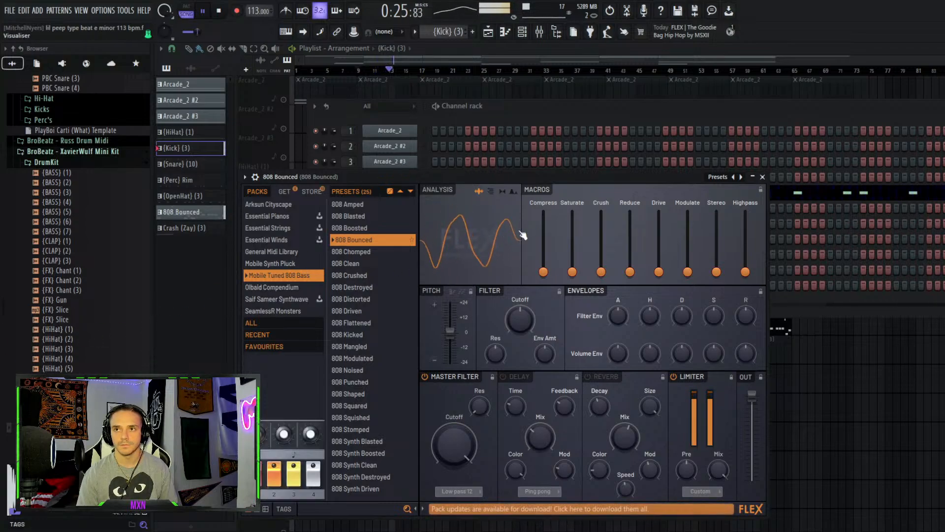
click(222, 13)
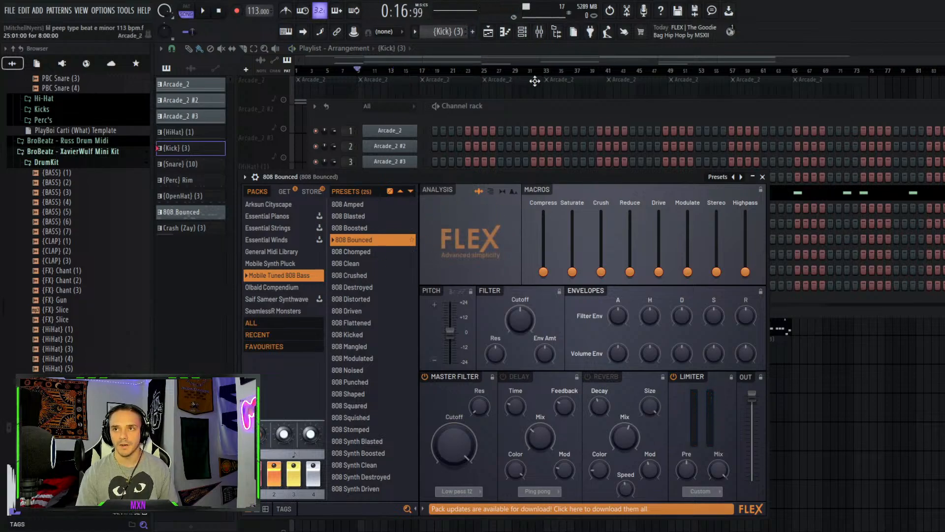
View the mixer inserts, then return to the playlist
click(488, 31)
click(539, 32)
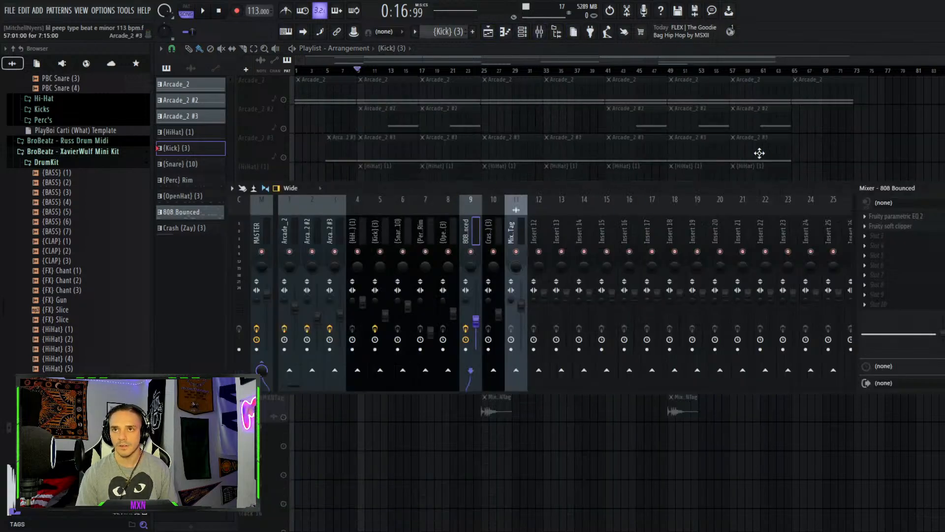
click(488, 32)
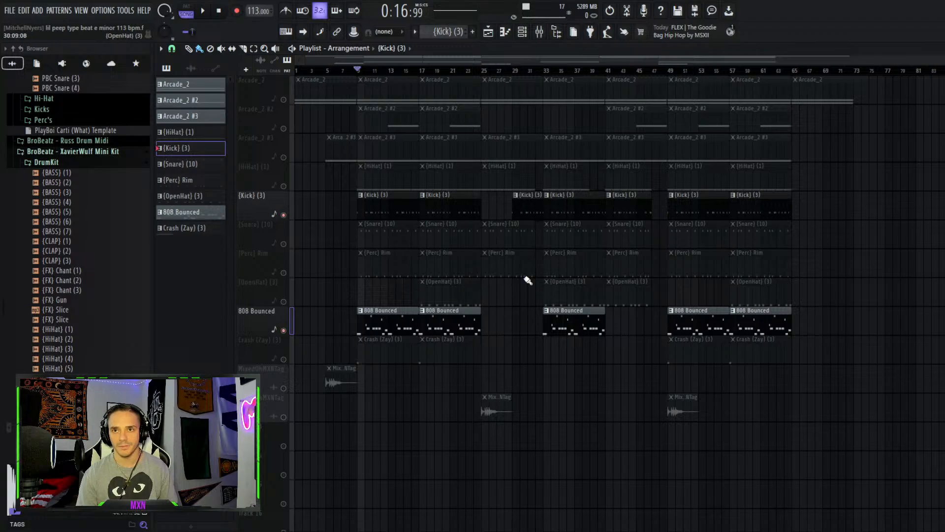
Open a Kick (3) clip in the piano roll, play its pattern, and zoom out on it
double_click(399, 206)
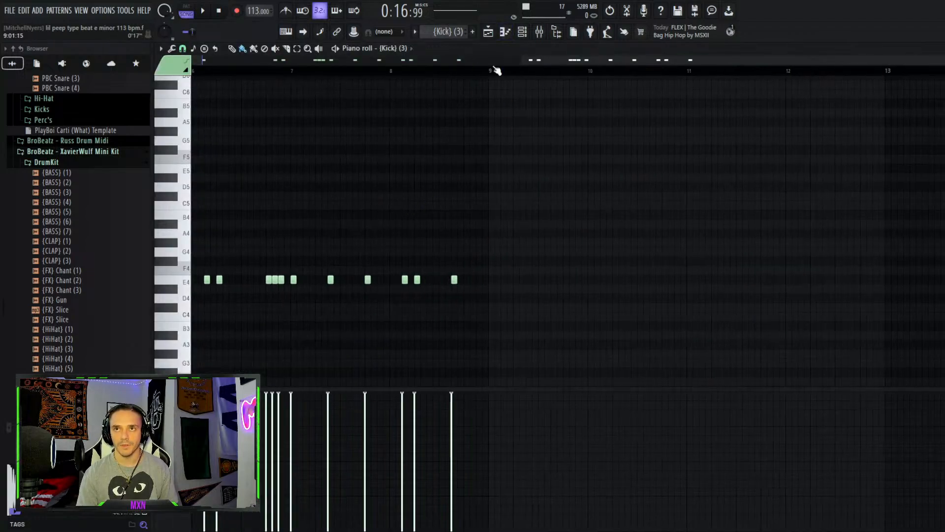
key(l)
key(space)
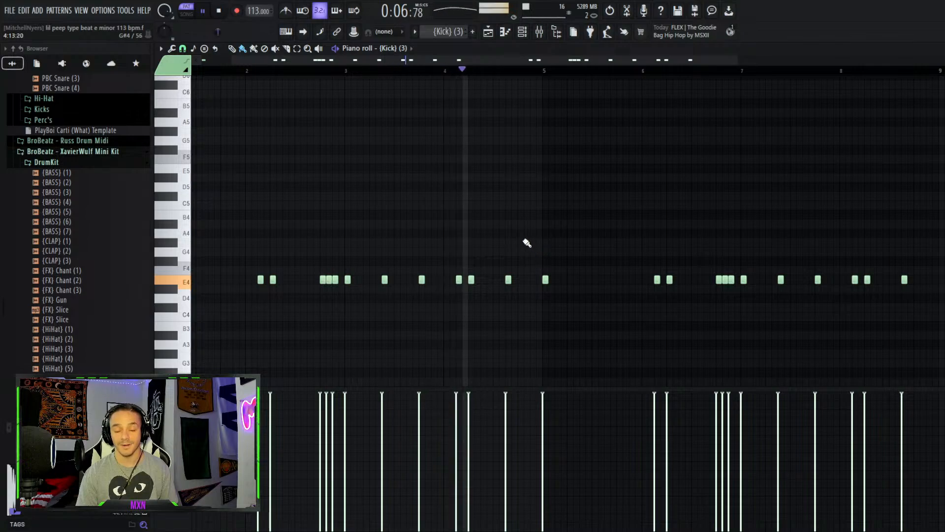
key(space)
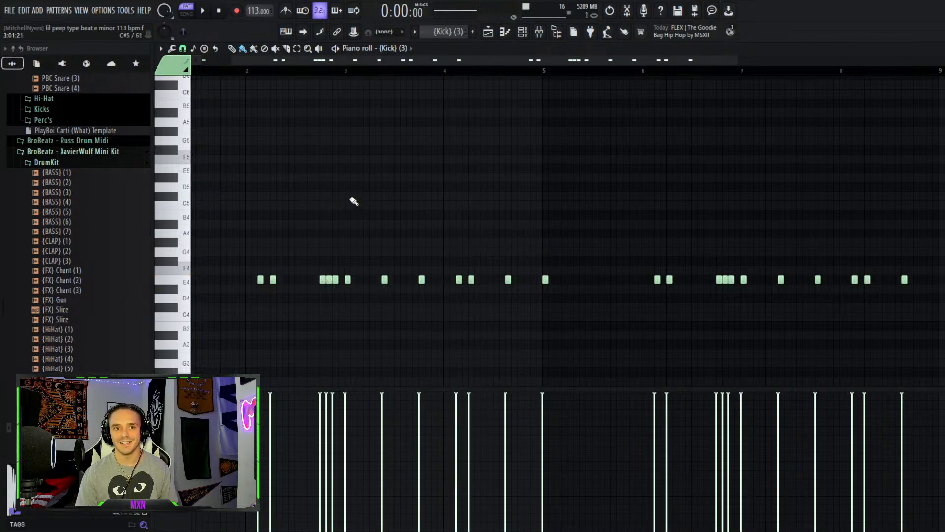
scroll(369, 226, down, 2)
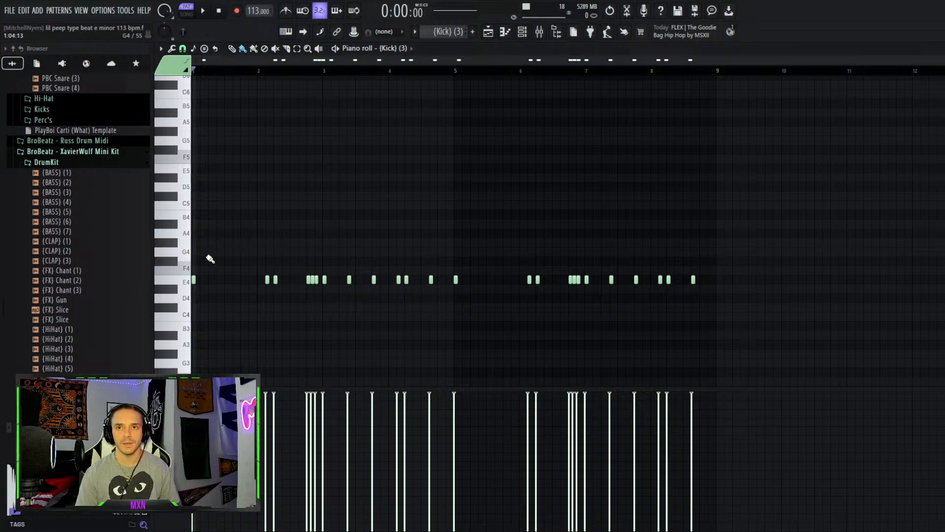
Return to the playlist, unmute the Snare (10) track, and play the beat from bar 9
key(space)
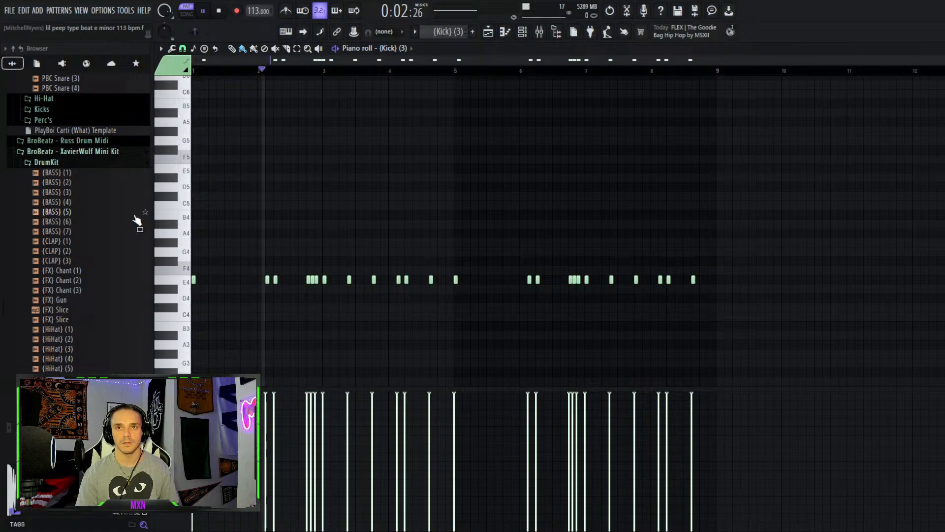
click(500, 32)
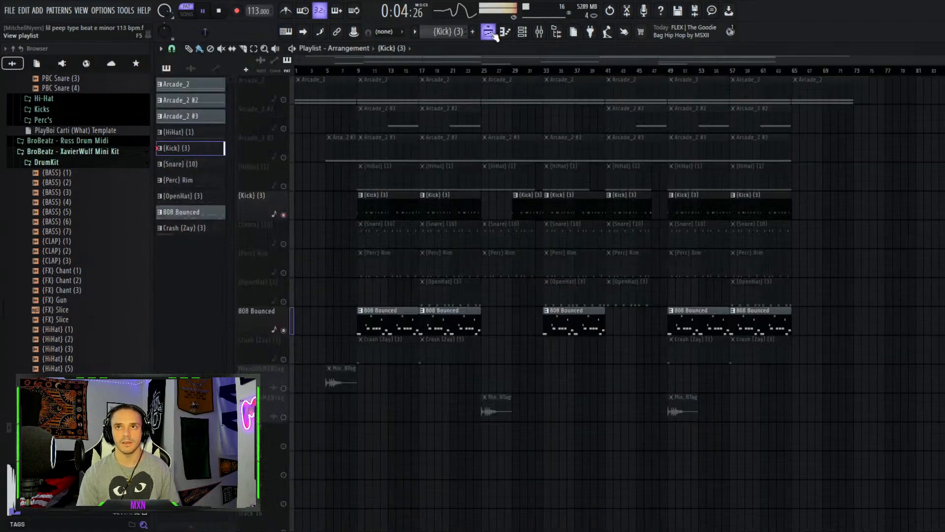
click(284, 243)
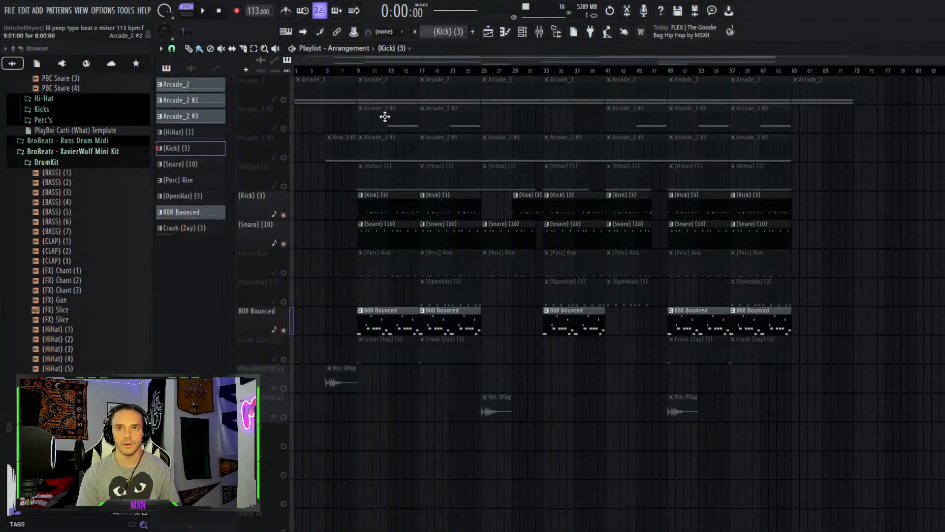
click(358, 71)
key(space)
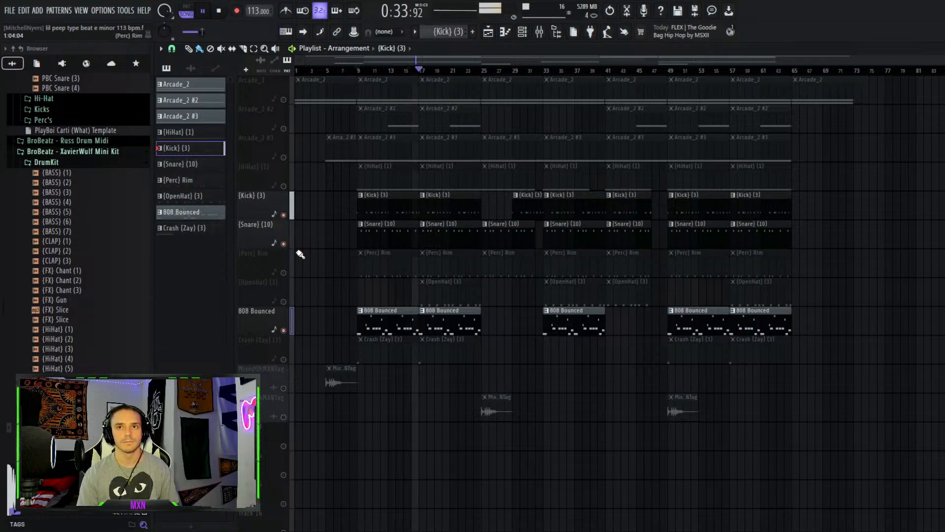
key(space)
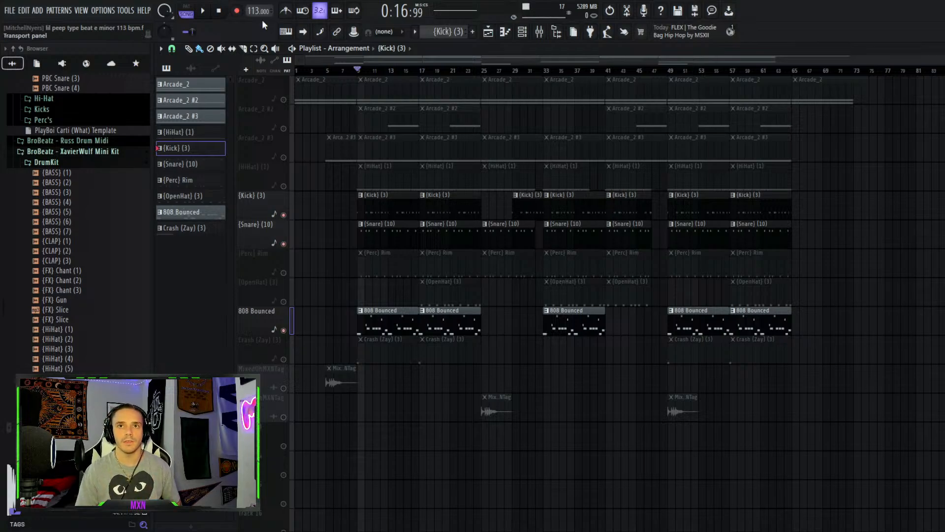
Unmute the HiHat (1) and Perc Rim tracks during playback, then stop playback
click(283, 186)
key(space)
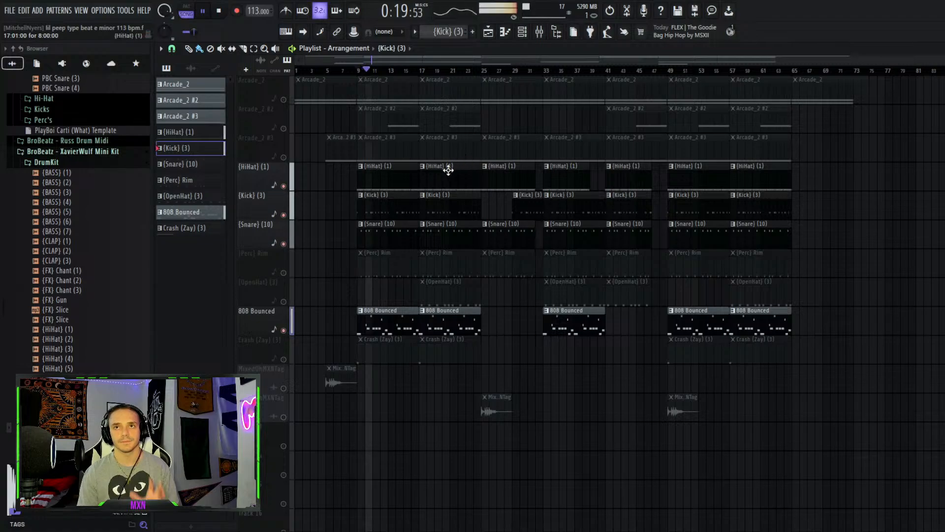
click(285, 273)
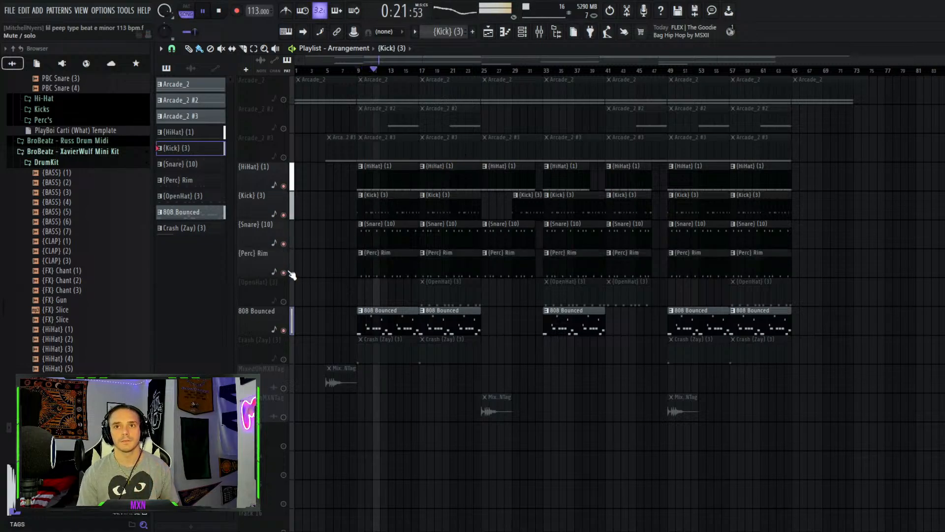
key(space)
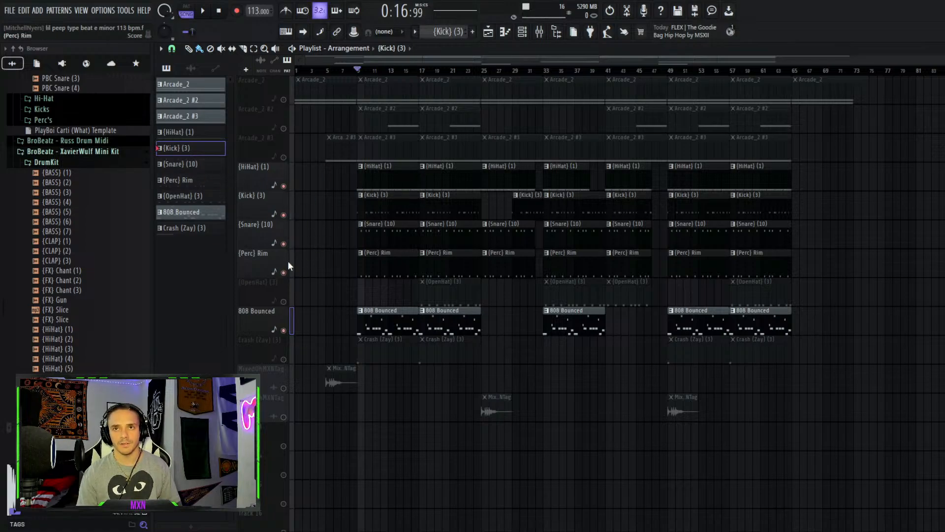
Solo the Snare (10) and Perc Rim tracks, open a Perc Rim clip in the piano roll, and play its pattern
right_click(284, 244)
click(284, 272)
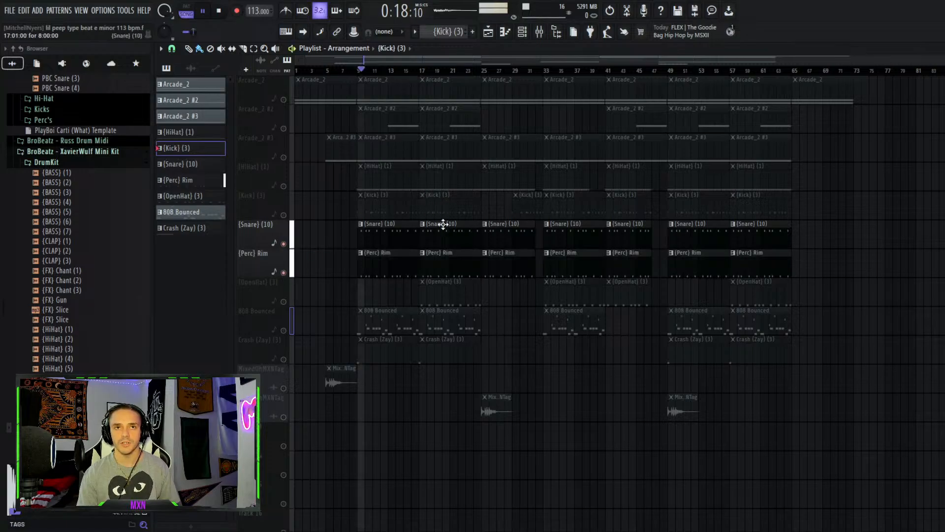
double_click(391, 274)
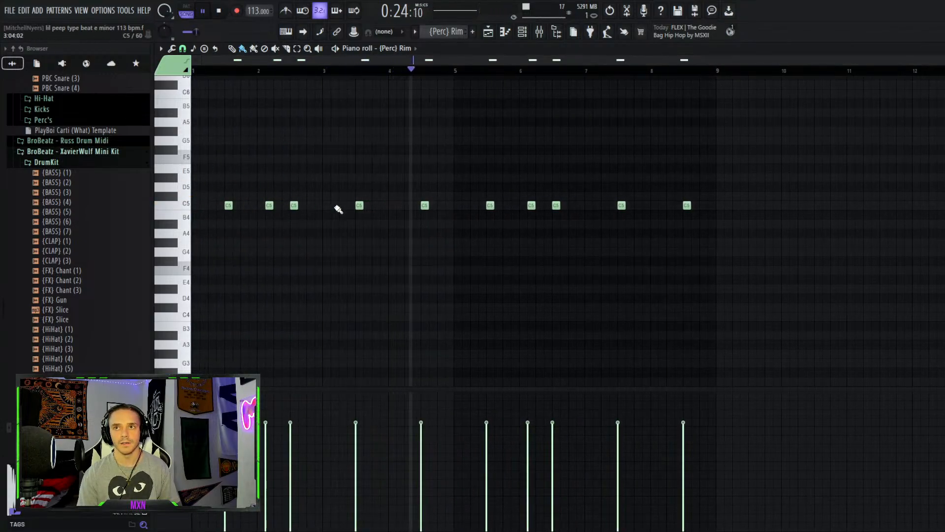
key(space)
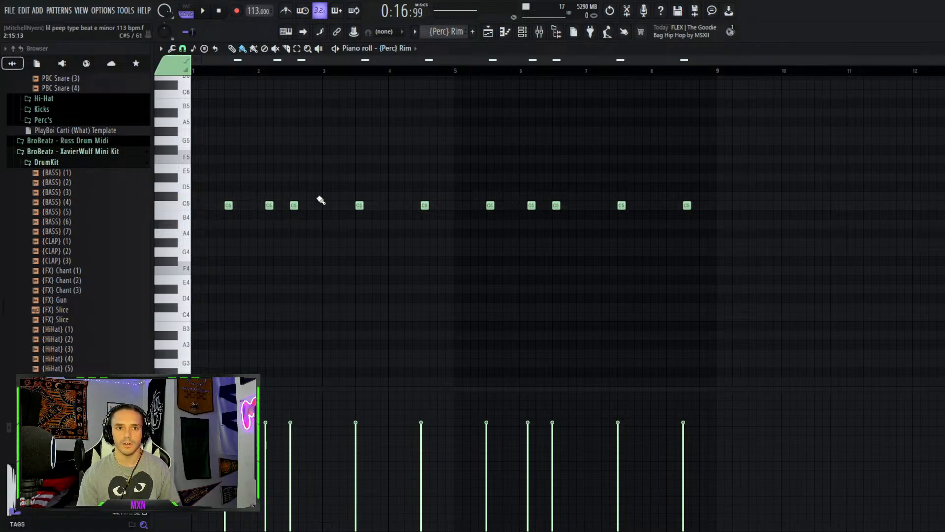
key(space)
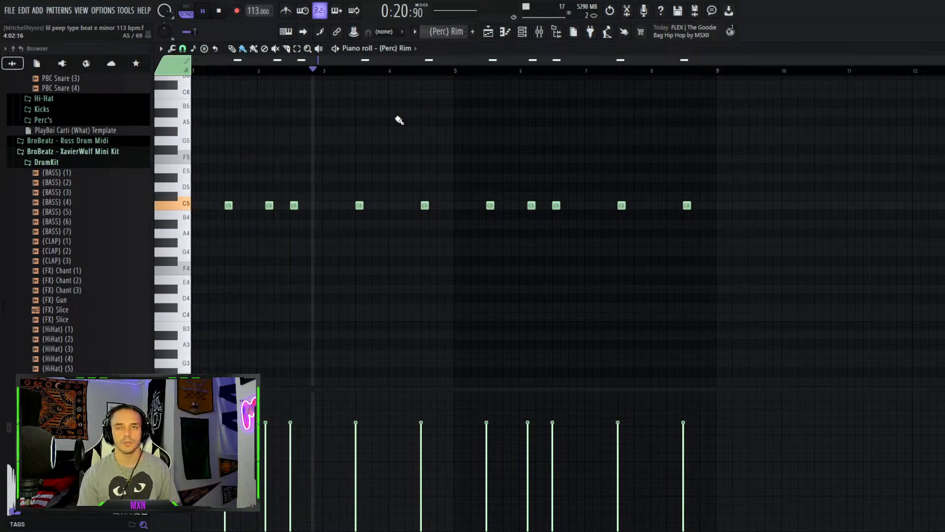
key(space)
key(F5)
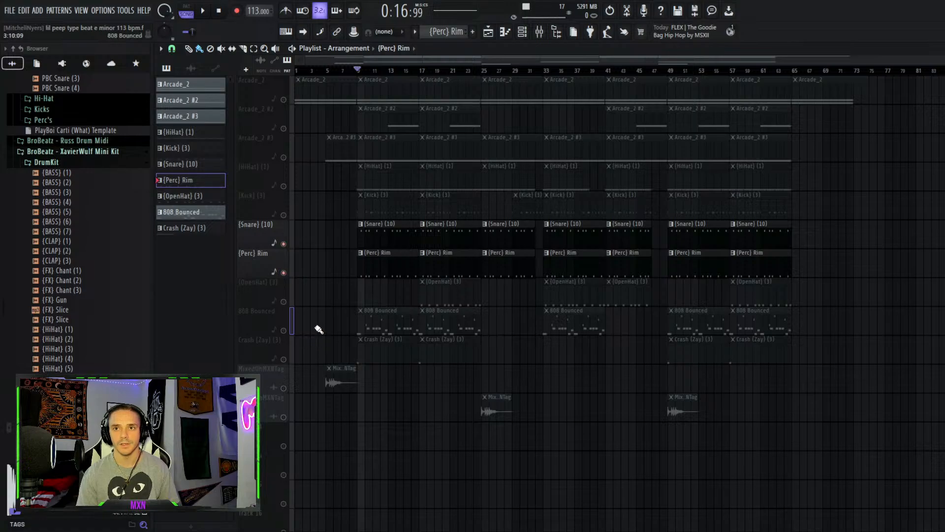
Unmute the 808 Bounced track, view an OpenHat (3) clip's pattern, and unmute all remaining tracks in the playlist
click(285, 330)
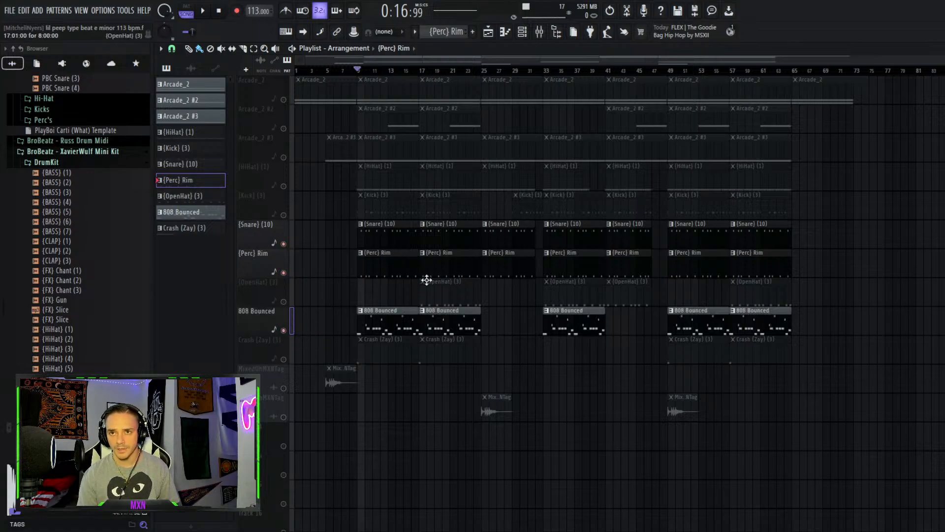
double_click(448, 294)
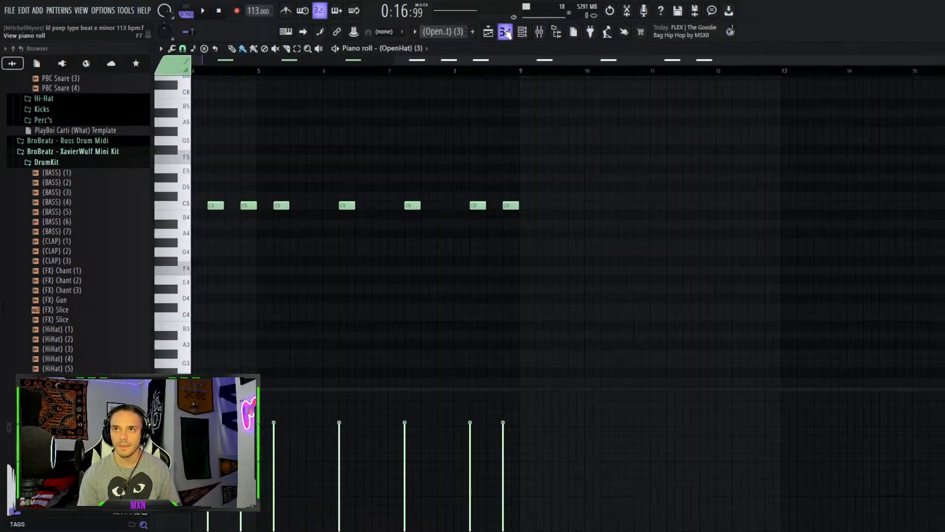
click(488, 31)
click(284, 301)
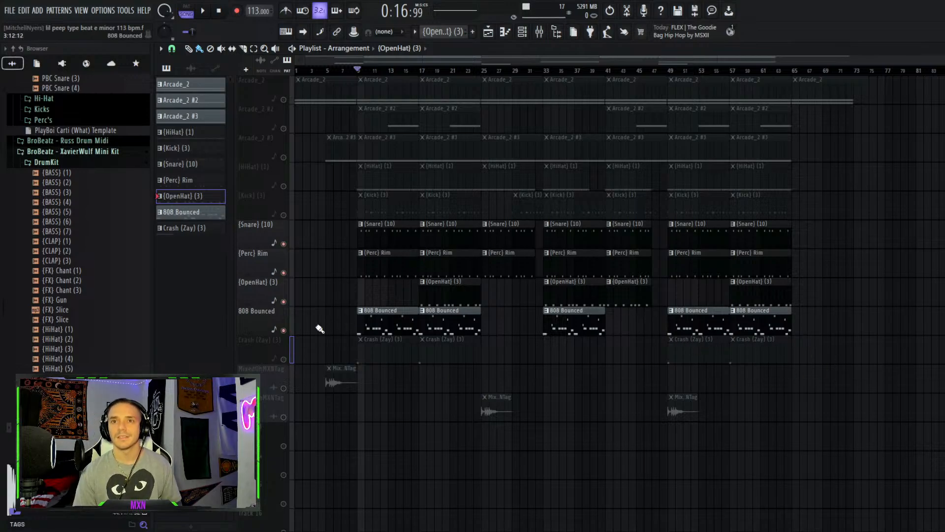
ctrl+click(284, 330)
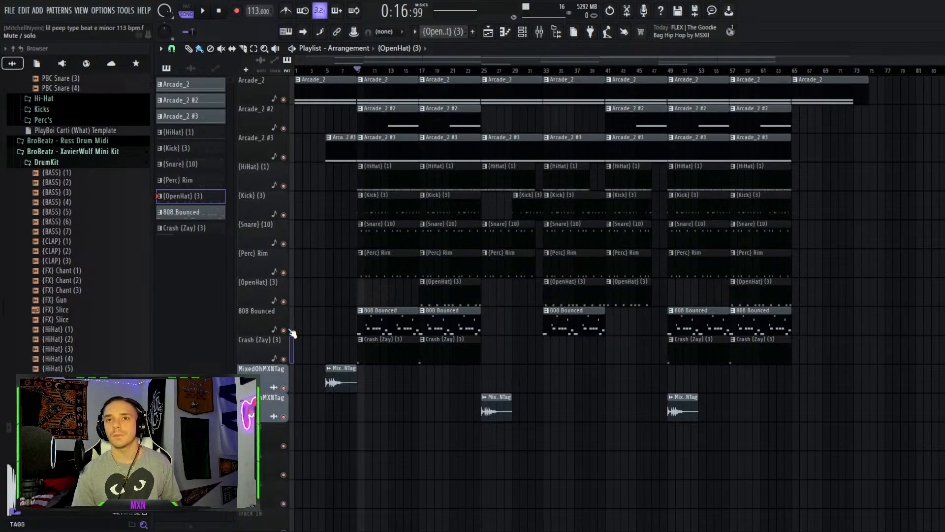
Open the Crash (Zay) (3) clip in the piano roll, play it, and return to the playlist
double_click(381, 351)
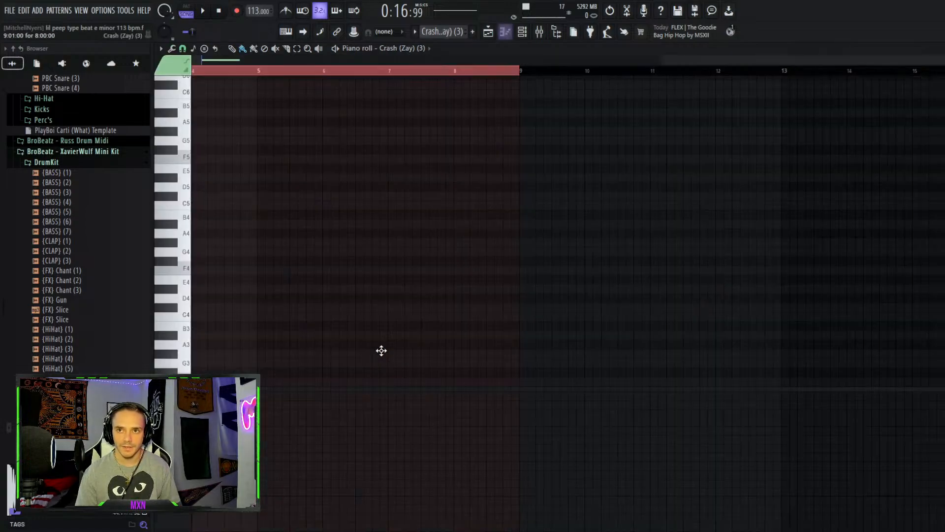
click(336, 49)
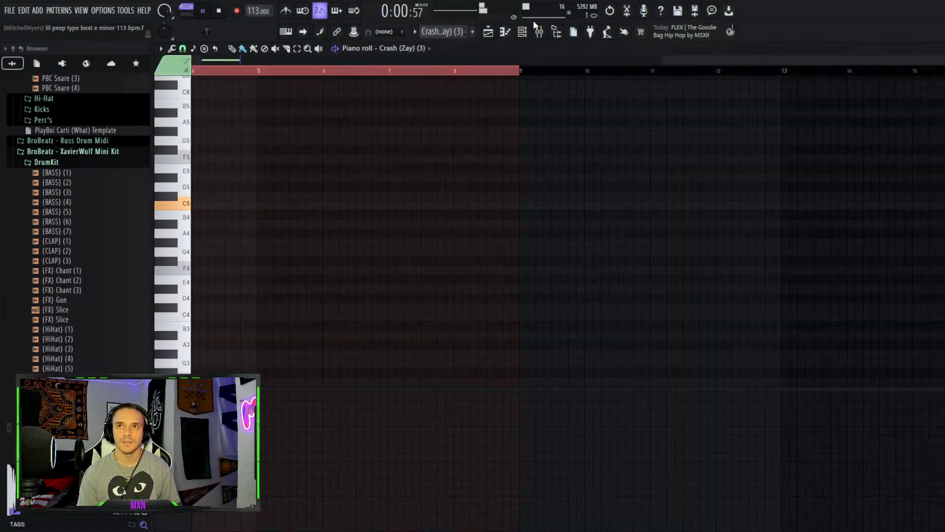
key(space)
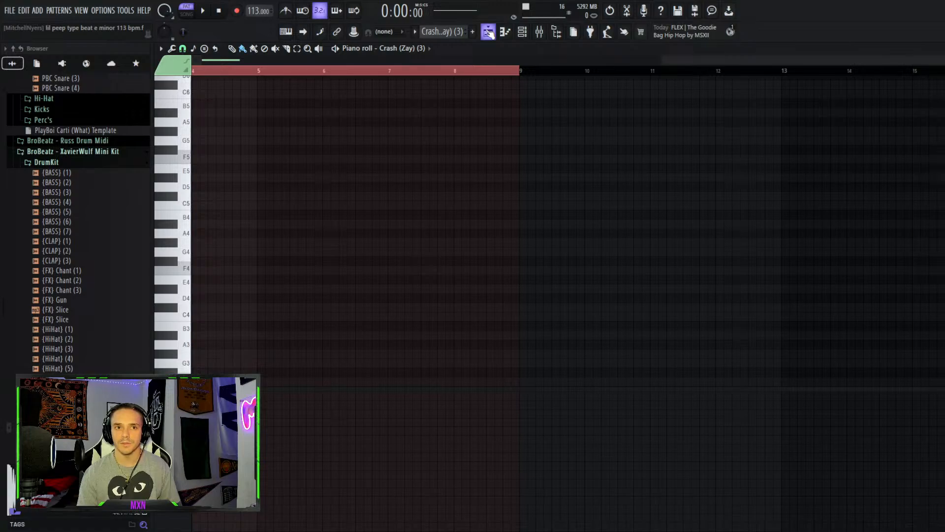
click(489, 32)
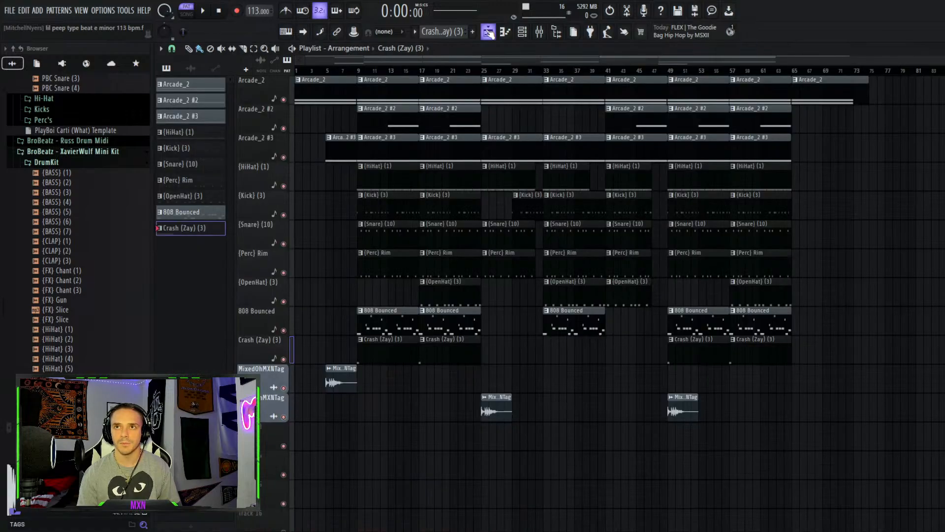
Open an OpenHat (3) clip in the piano roll, play its pattern, and return to the playlist
double_click(447, 291)
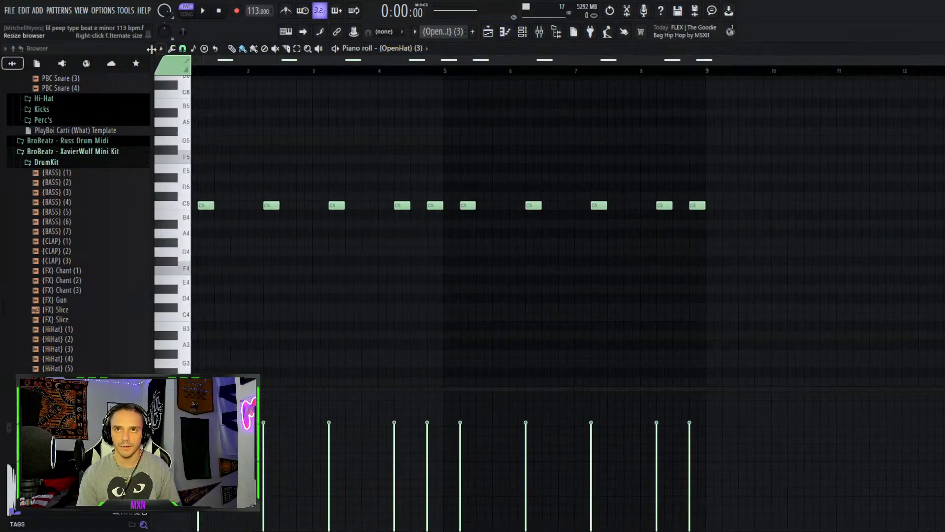
click(336, 49)
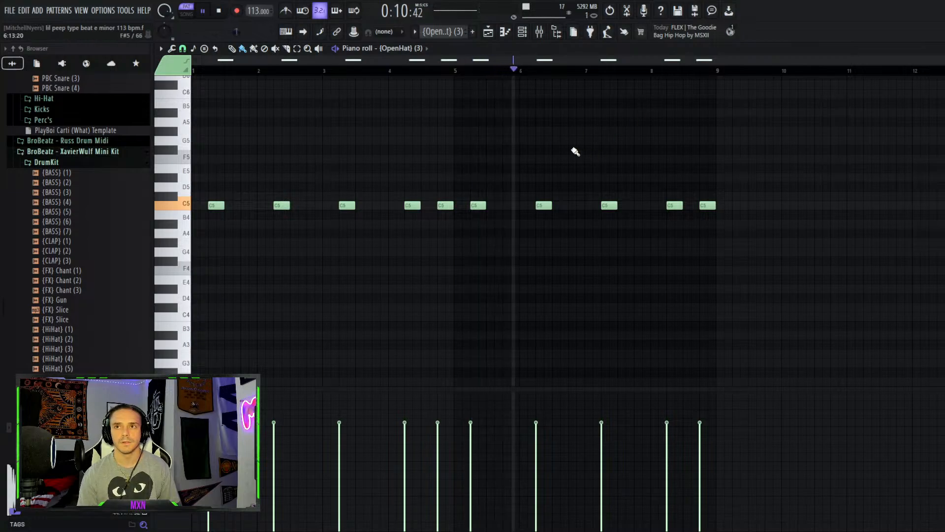
key(space)
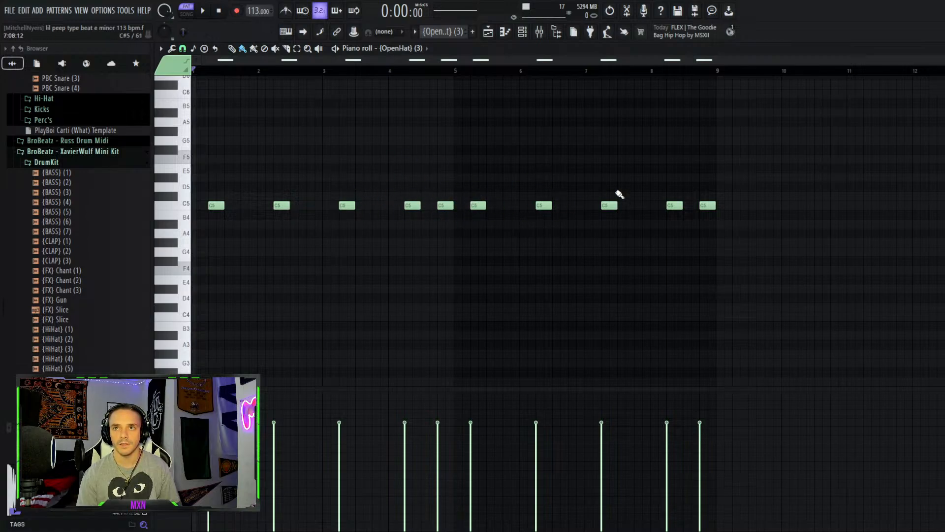
click(488, 31)
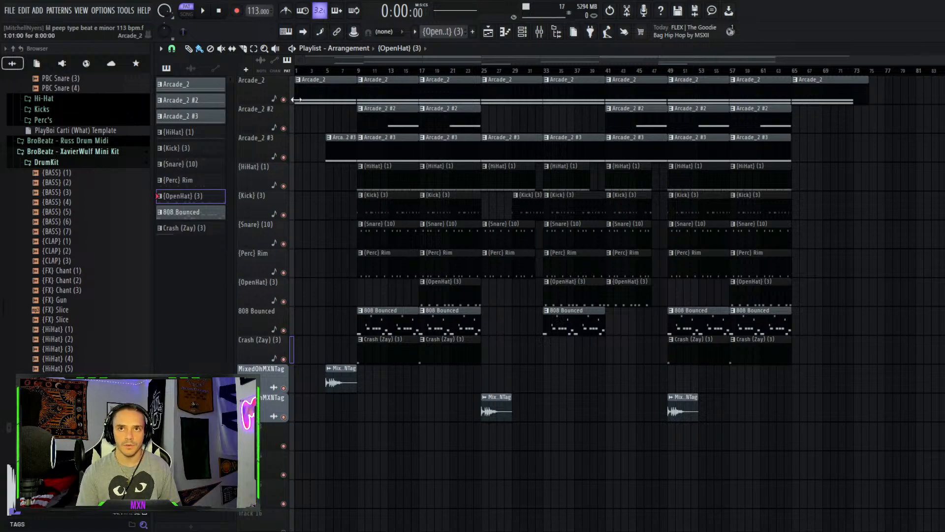
Mute the three Arcade_2 melody tracks and play the drums alone from around bar 25
click(284, 157)
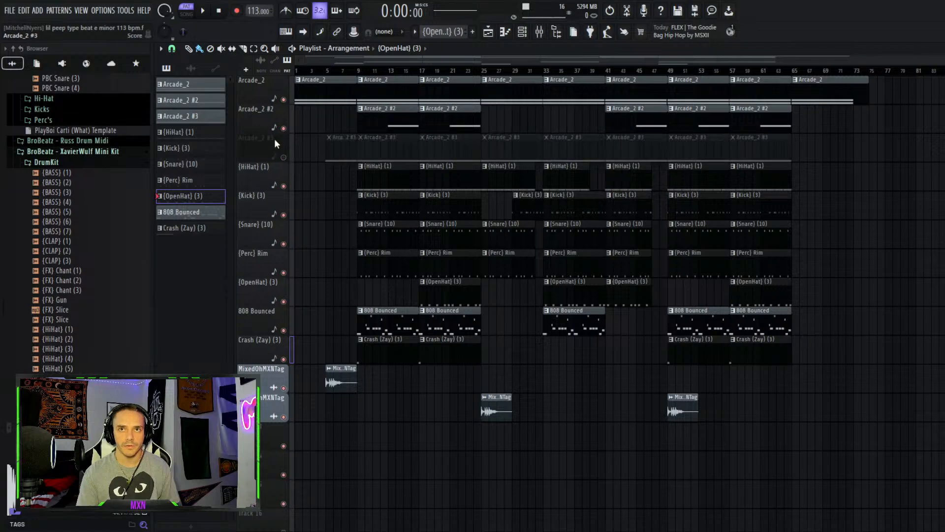
click(284, 128)
click(284, 99)
click(419, 70)
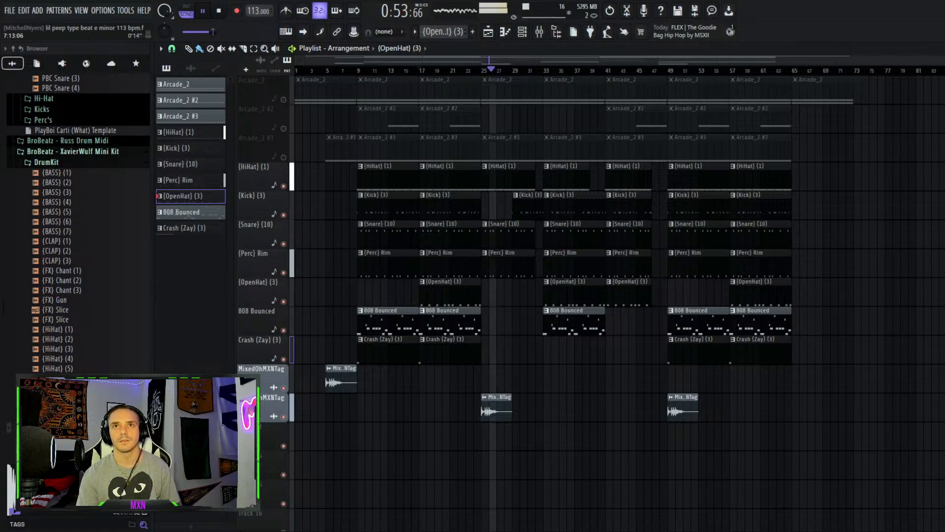
click(220, 11)
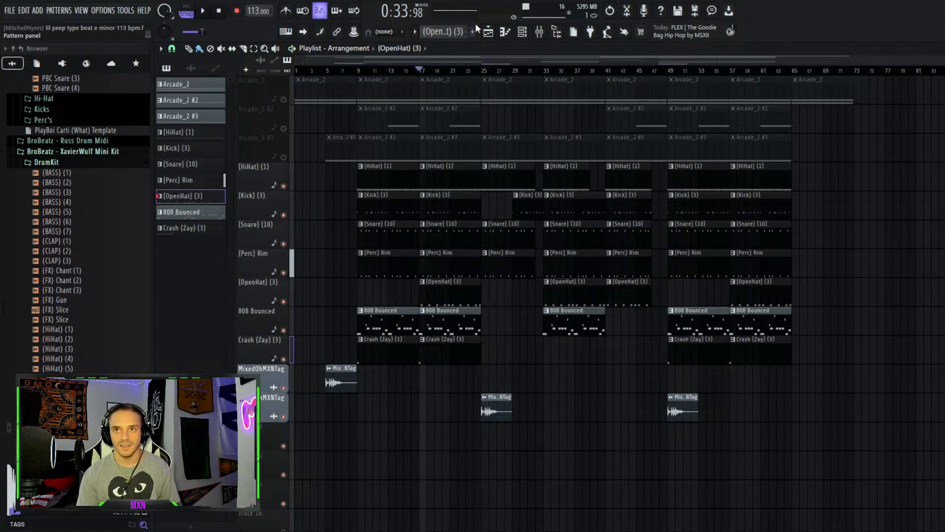
Solo and unsolo the OpenHat (3) track, then open a Snare (10) clip in the piano roll
right_click(284, 301)
right_click(284, 301)
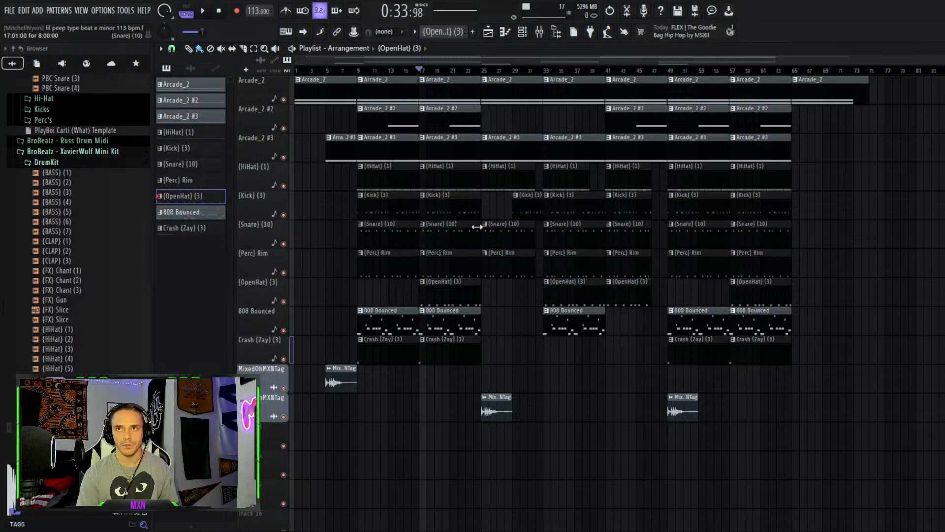
double_click(443, 225)
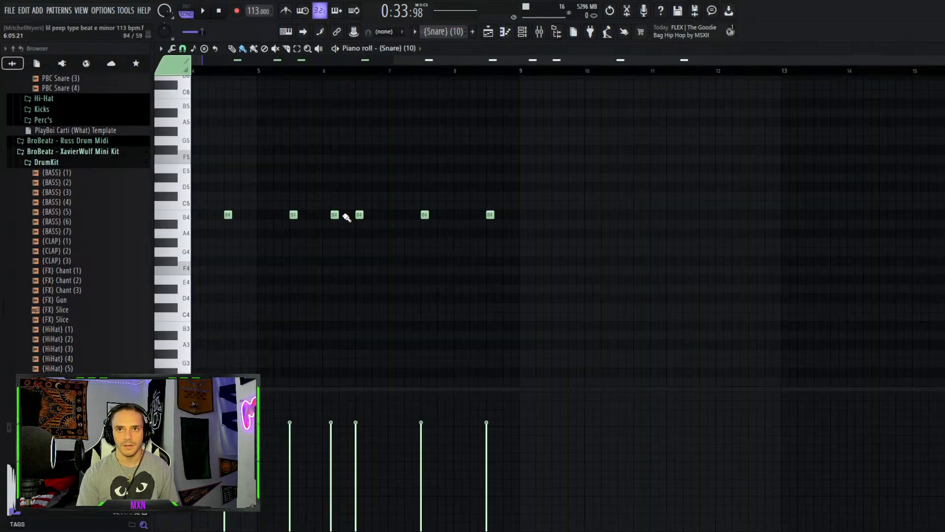
Add a B4 snare note just before bar 6, nudge it slightly later, and play the pattern from bar 5
click(314, 215)
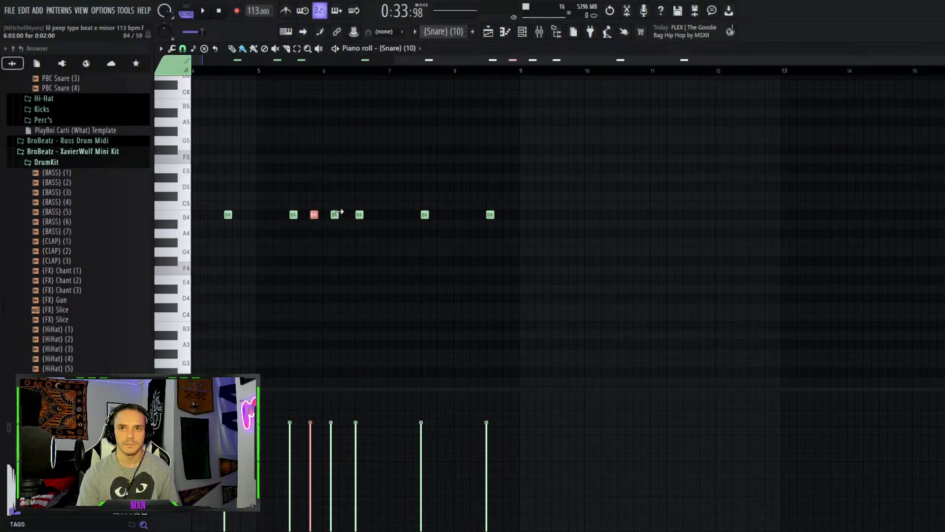
key(space)
click(316, 69)
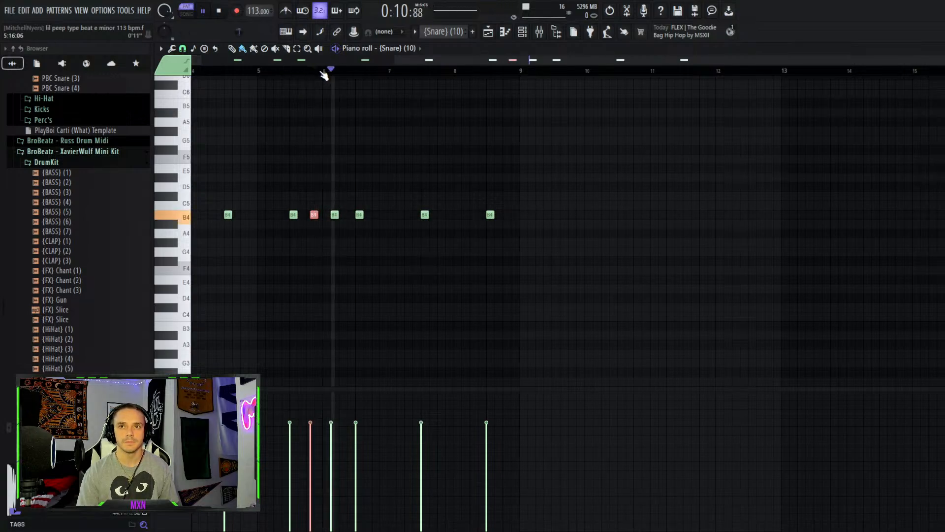
click(262, 71)
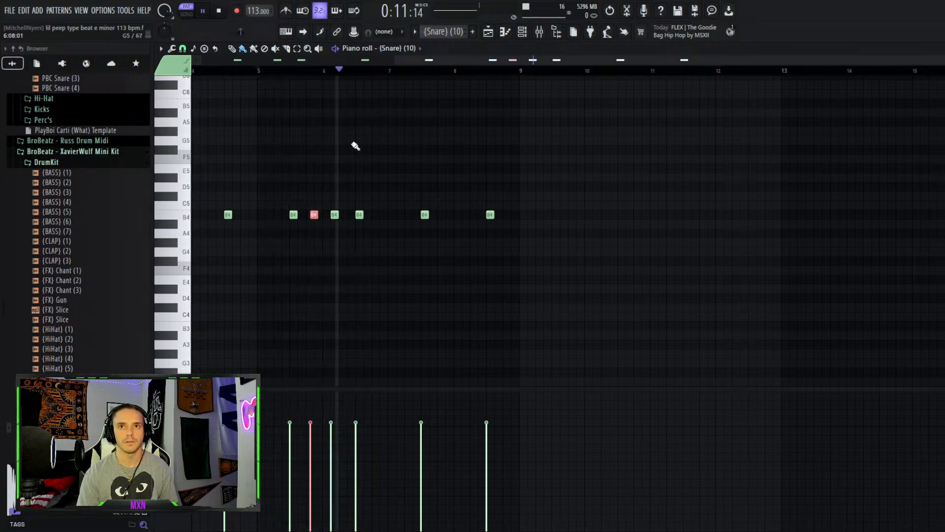
drag(314, 215, 318, 215)
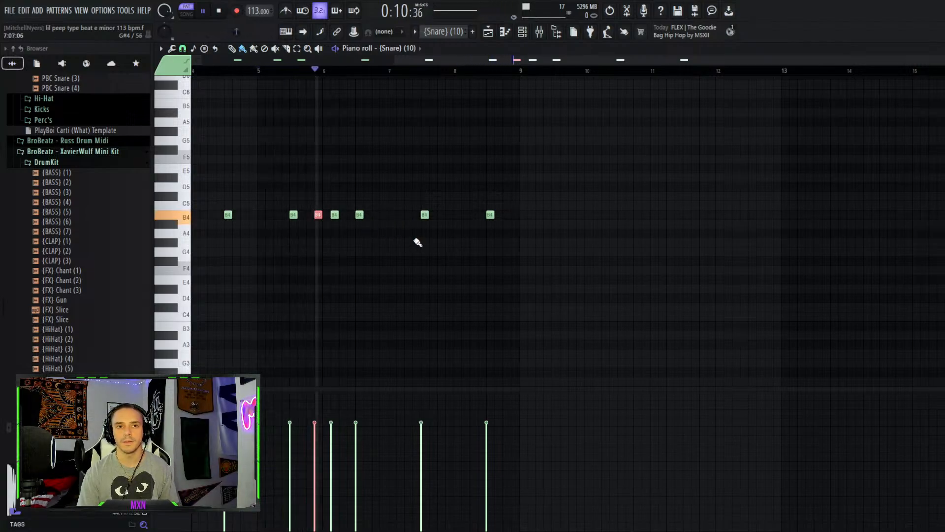
key(space)
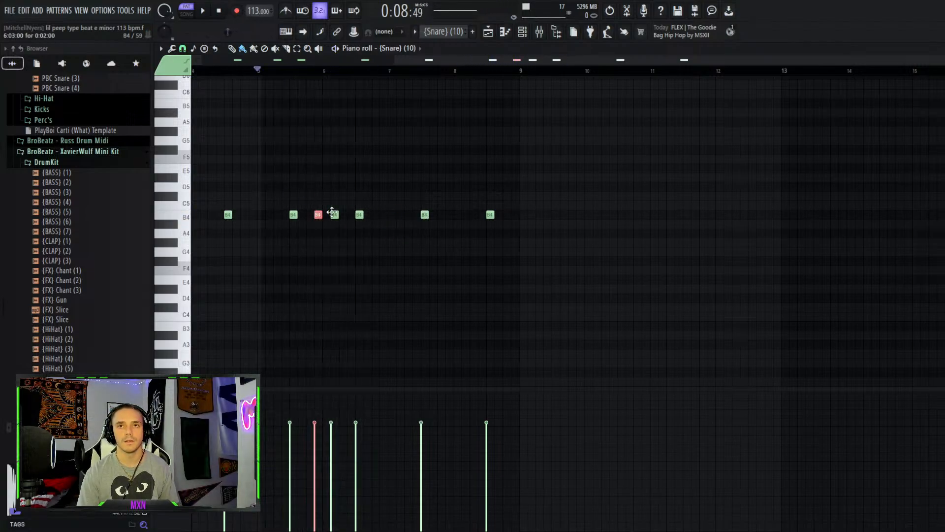
Delete the added B4 snare note from the Snare (10) pattern and return to the playlist
key(ctrl+d)
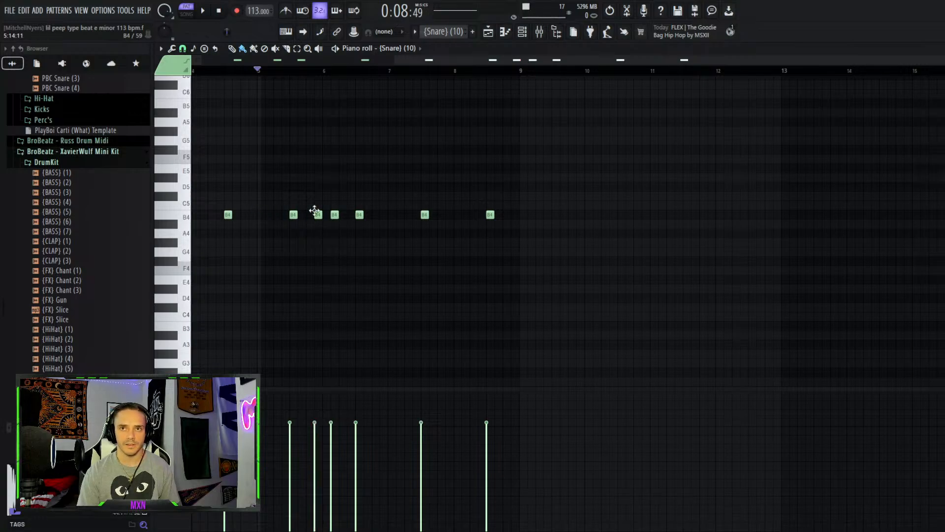
right_click(318, 215)
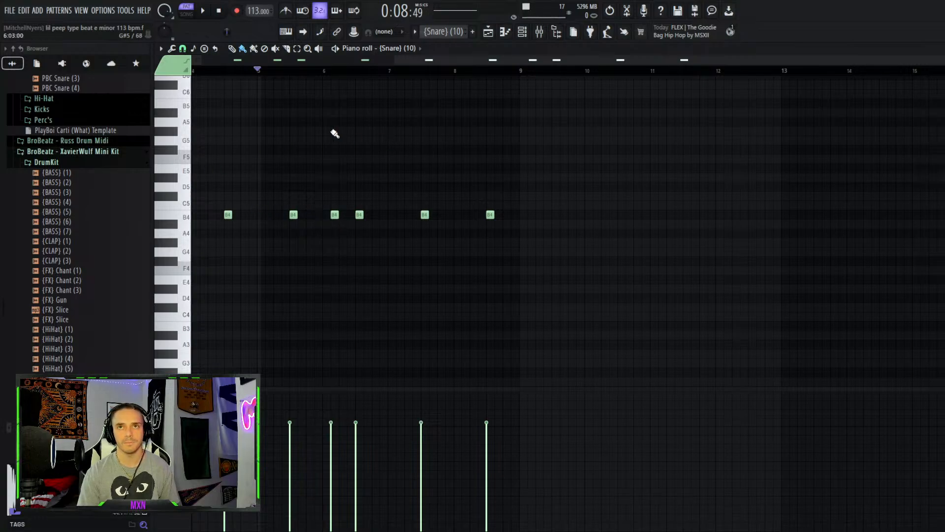
click(489, 33)
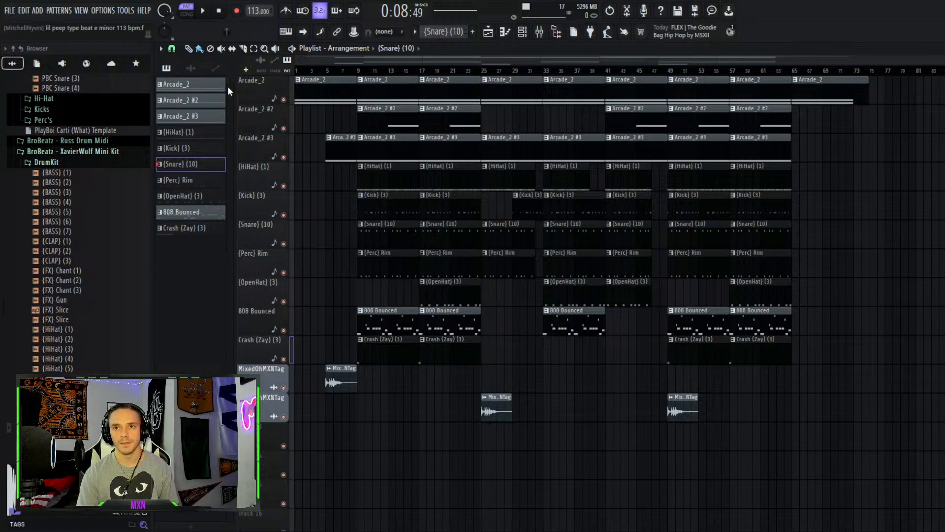
Play the arrangement from bar 9 and stop playback
click(358, 72)
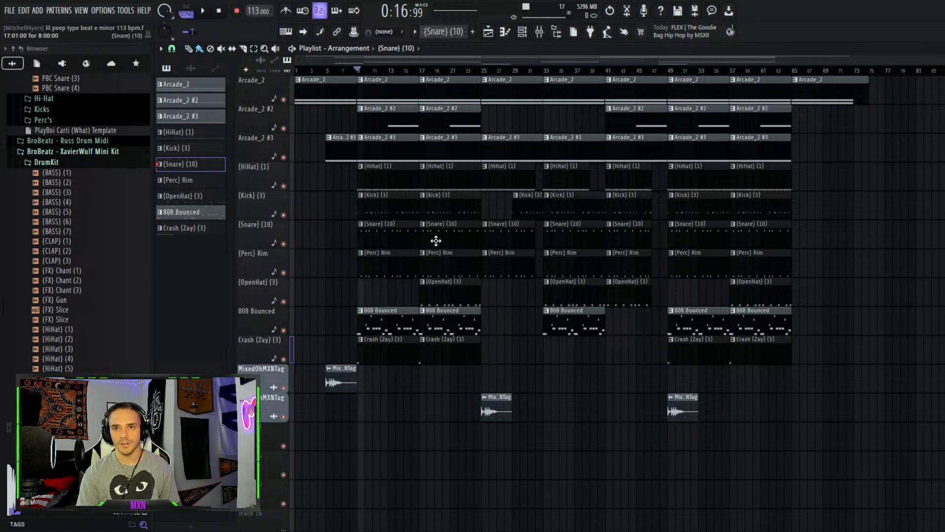
key(space)
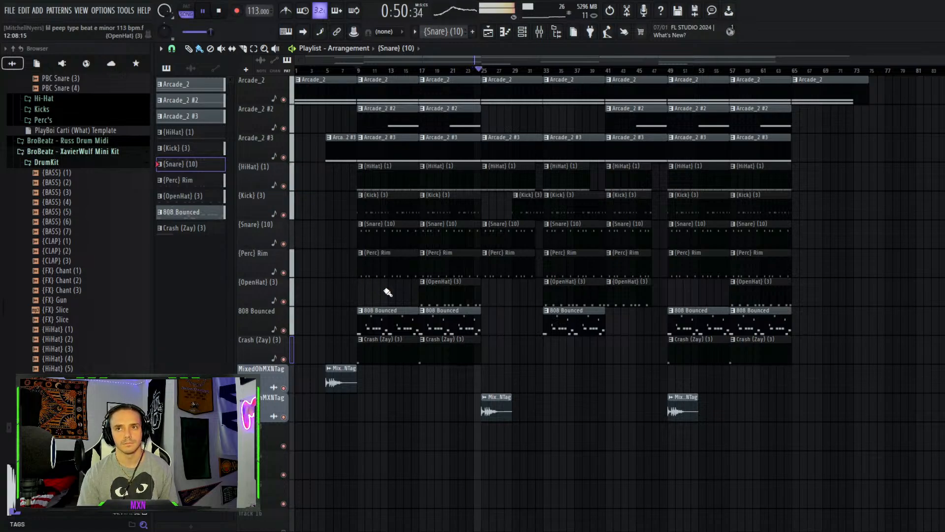
key(space)
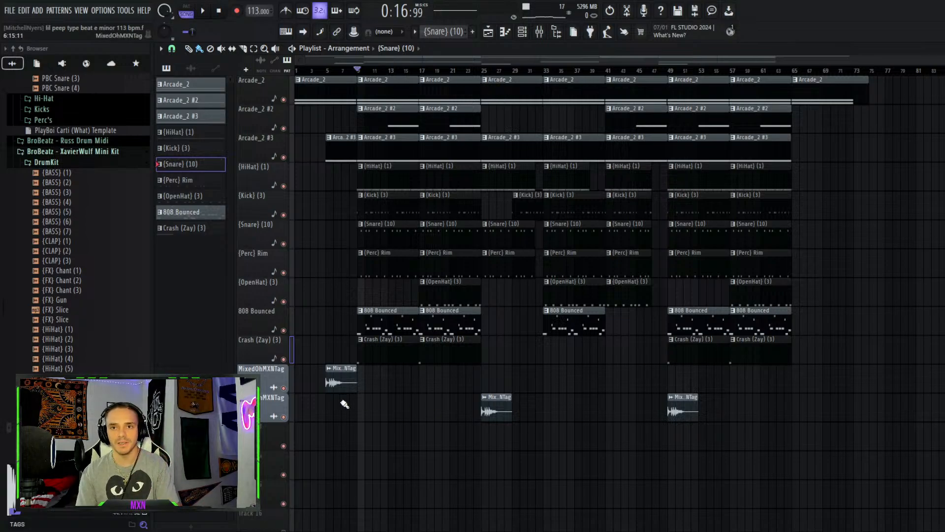
Mute the second MixedOhMXNTag tag track and play the arrangement from bar 25
click(282, 417)
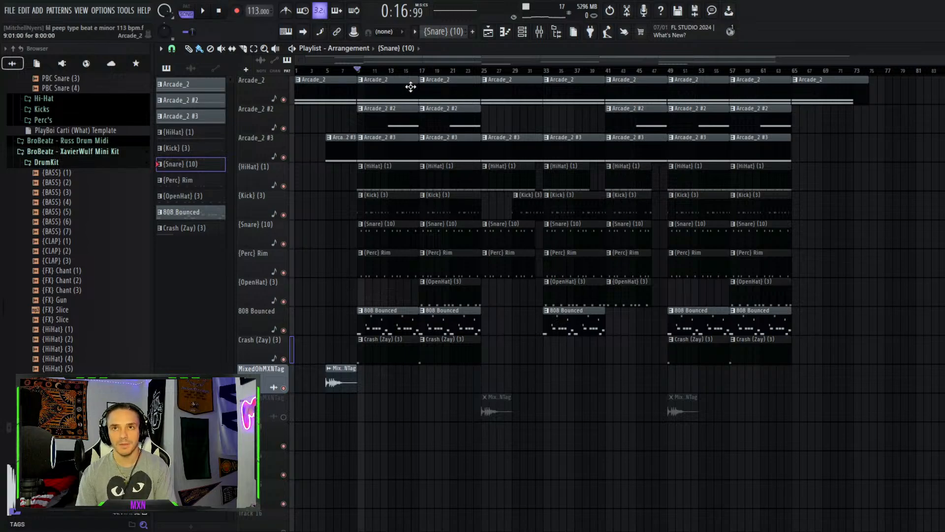
click(484, 73)
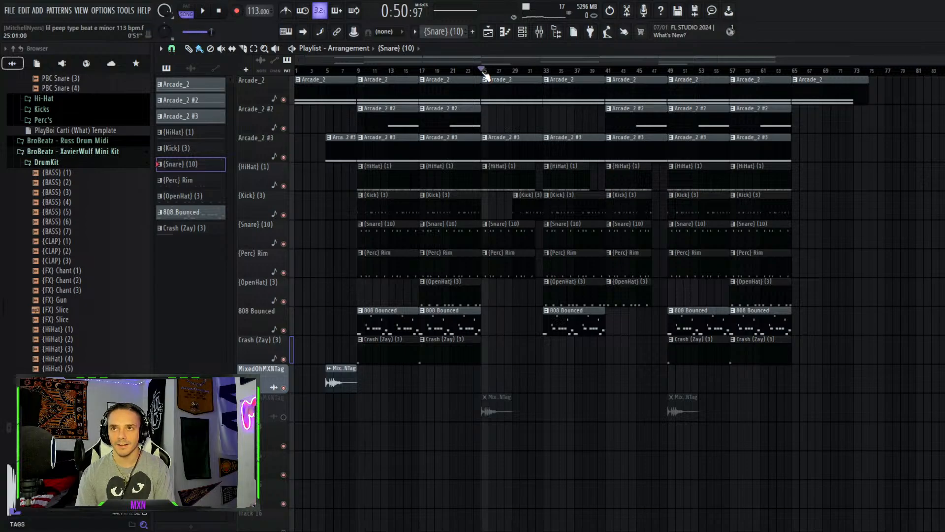
mouse_move(485, 74)
mouse_down()
mouse_move(530, 75)
mouse_move(493, 72)
mouse_up()
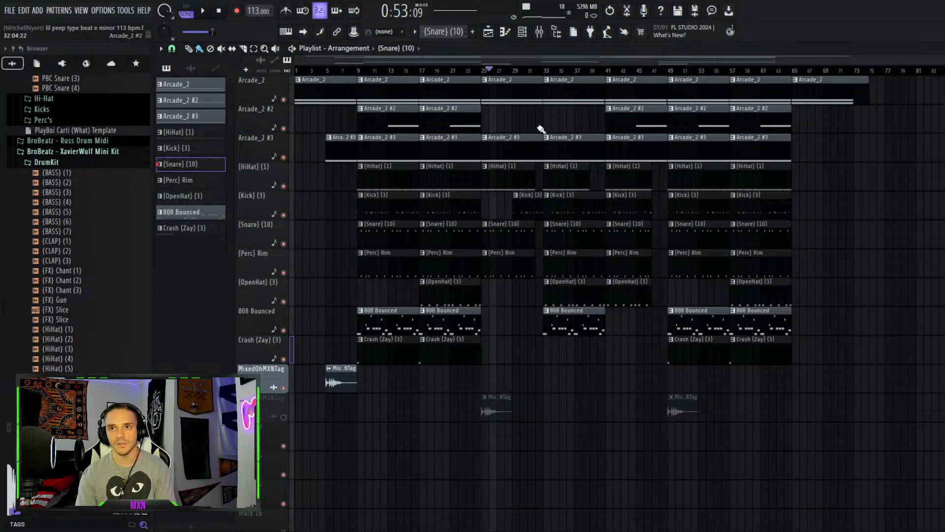
click(484, 74)
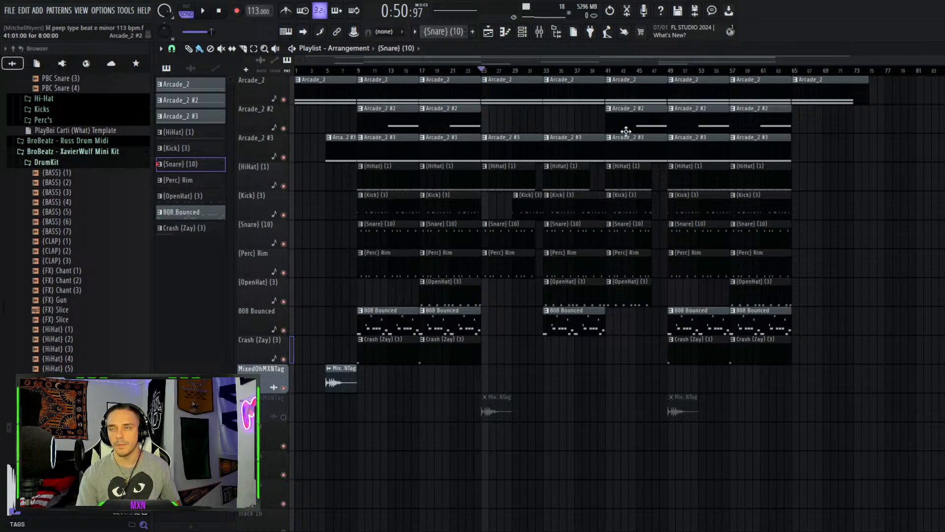
key(space)
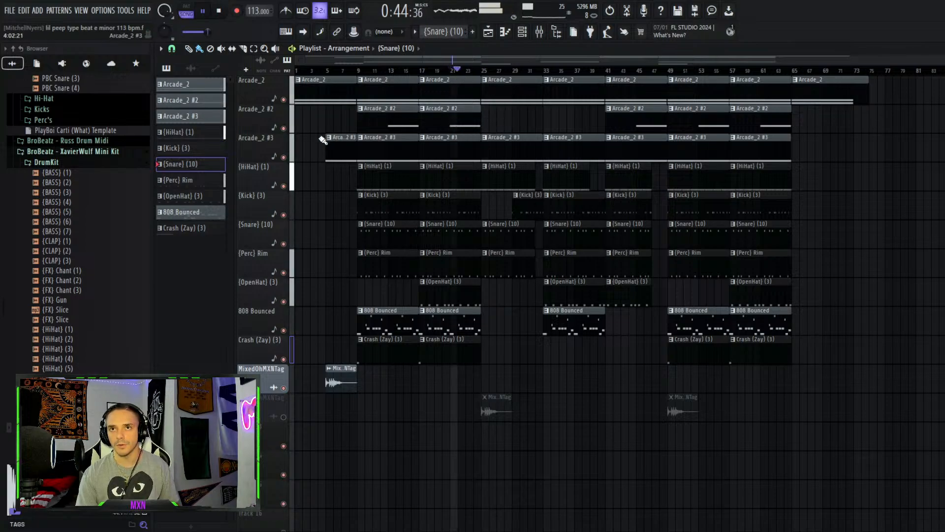
Solo and unsolo the Arcade_2 #2 melody track, then replay the arrangement from bar 25 and stop
right_click(283, 128)
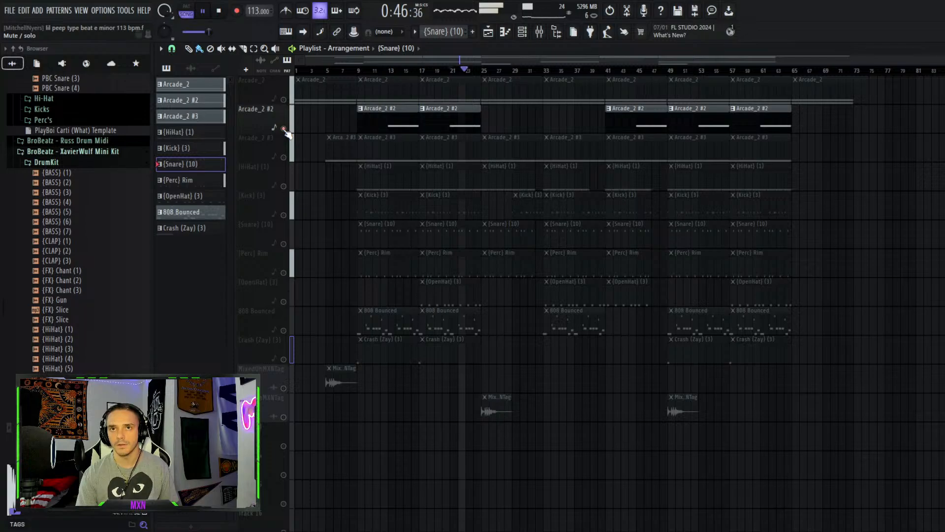
key(space)
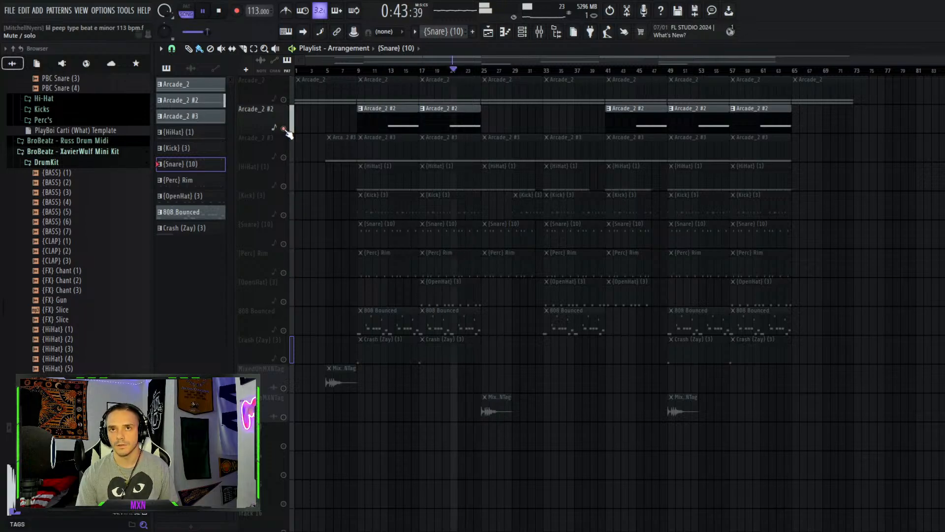
right_click(283, 128)
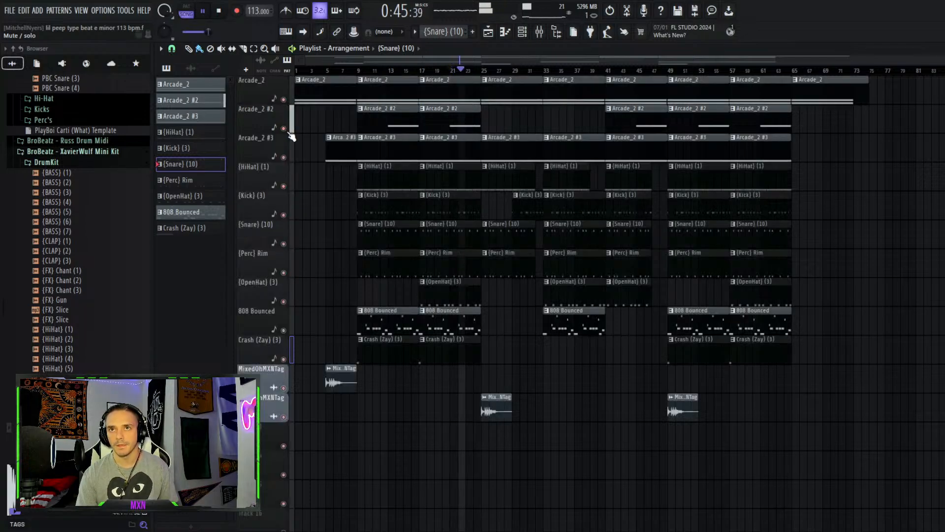
key(space)
click(480, 70)
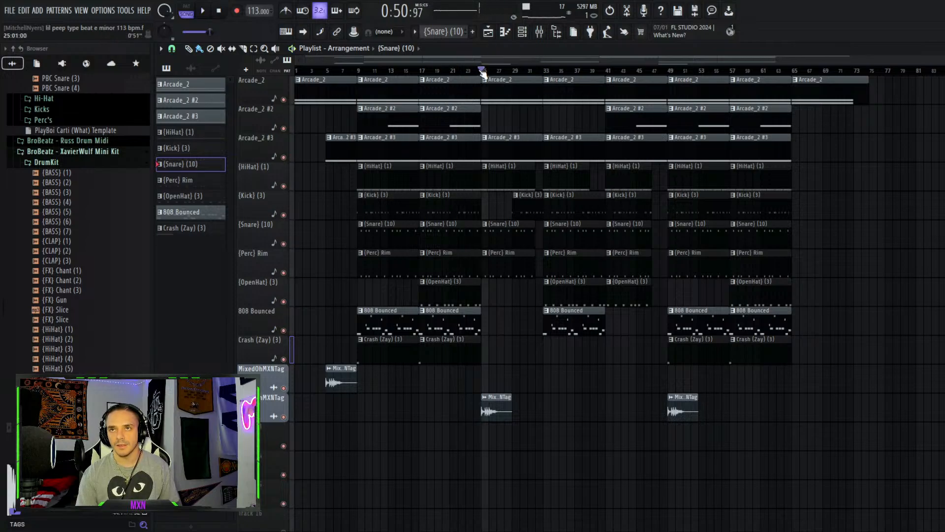
key(space)
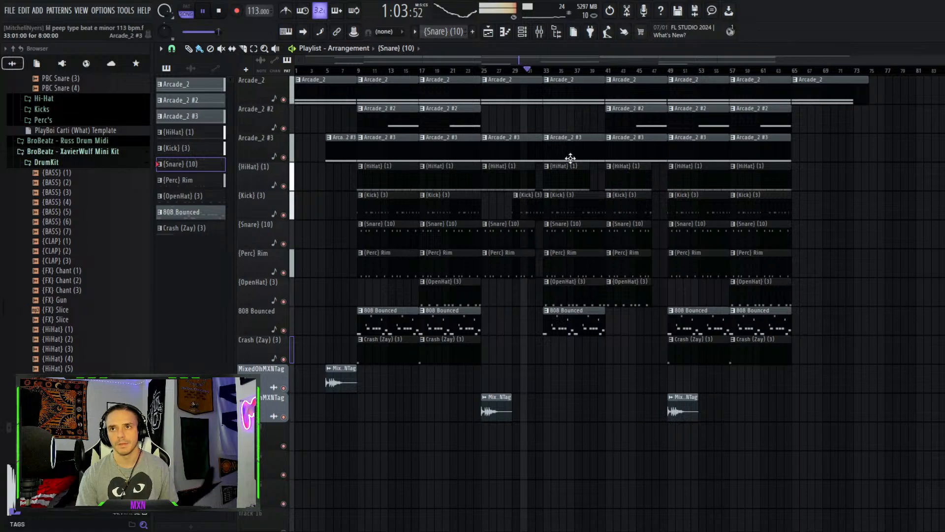
key(space)
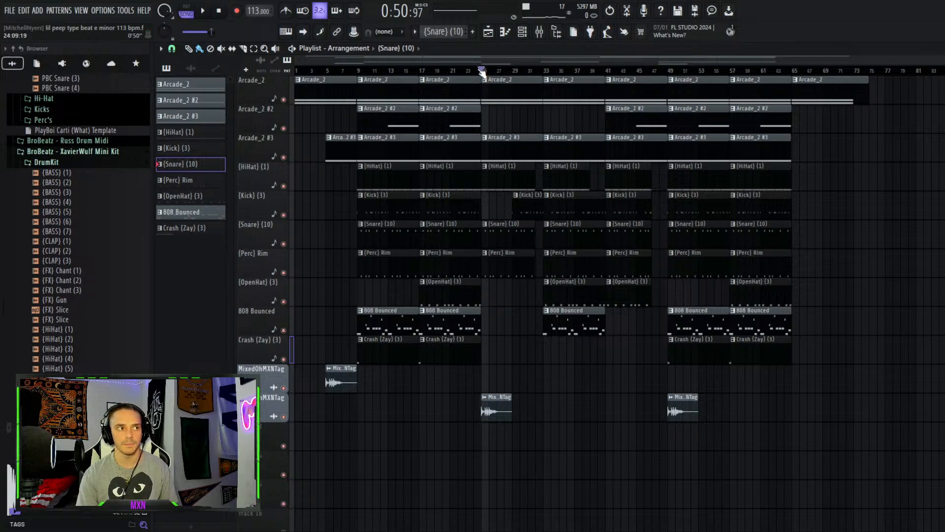
Step the playhead through the song sections from bar 9 to the end of the arrangement
drag(481, 72, 829, 117)
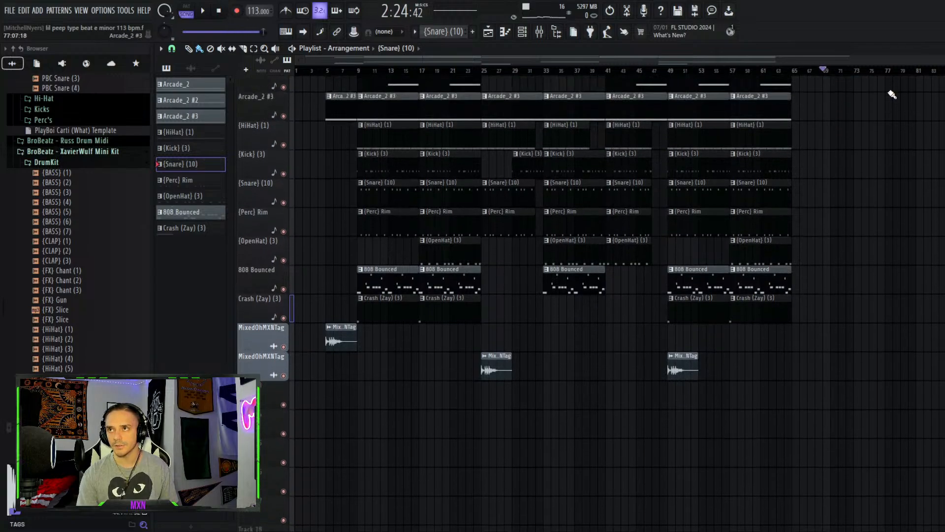
drag(828, 70, 367, 43)
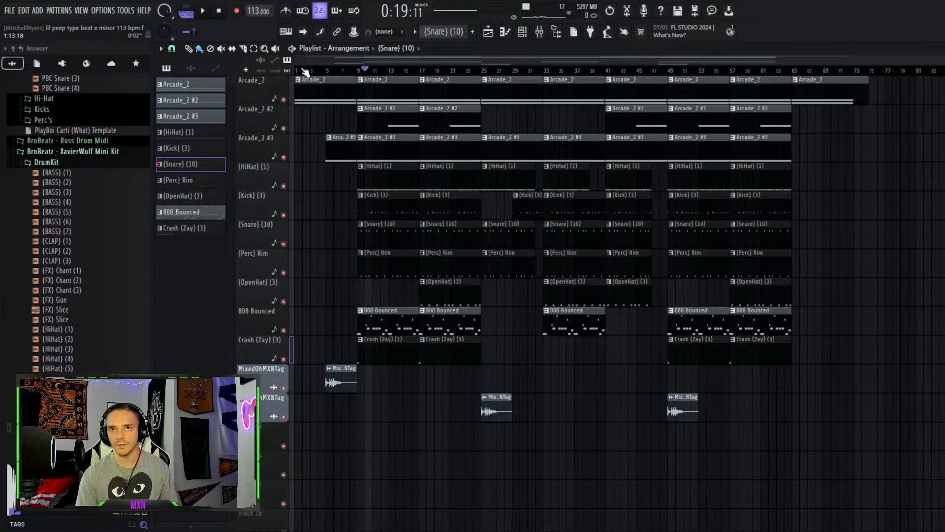
click(359, 72)
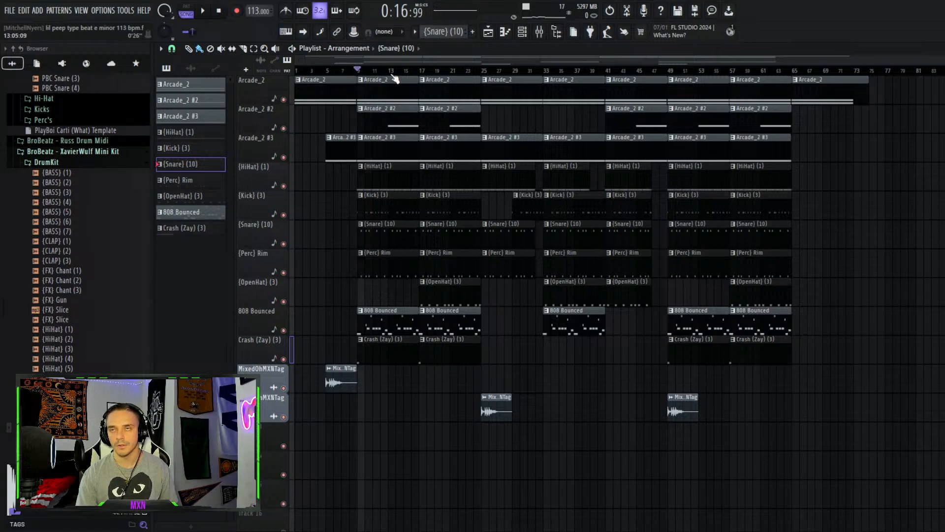
click(483, 72)
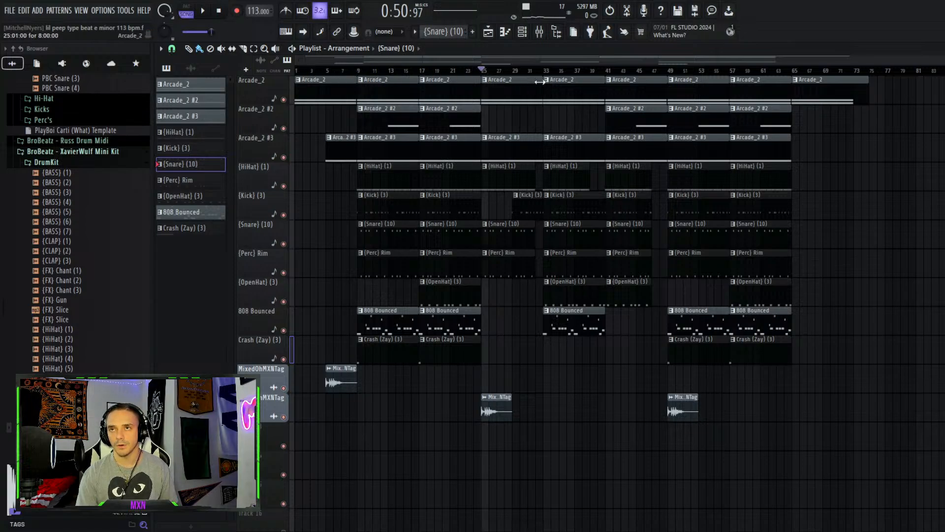
click(669, 72)
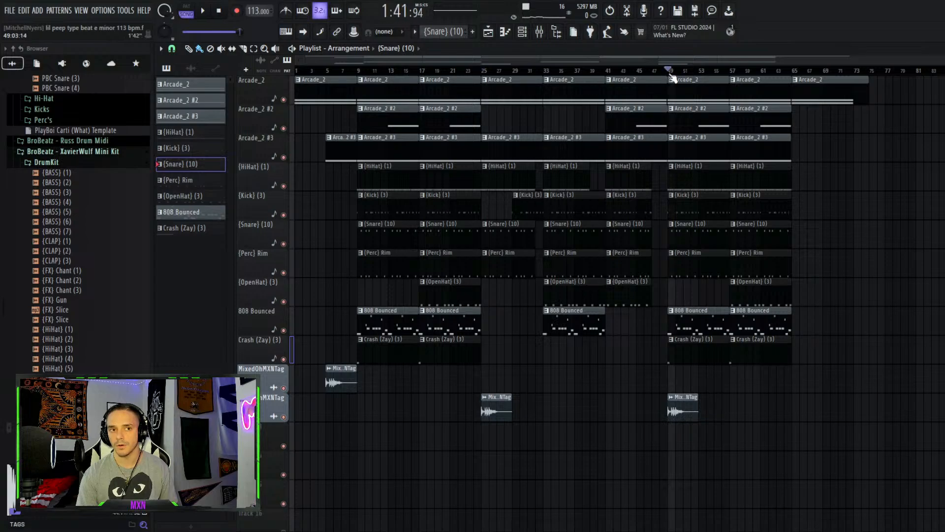
click(794, 72)
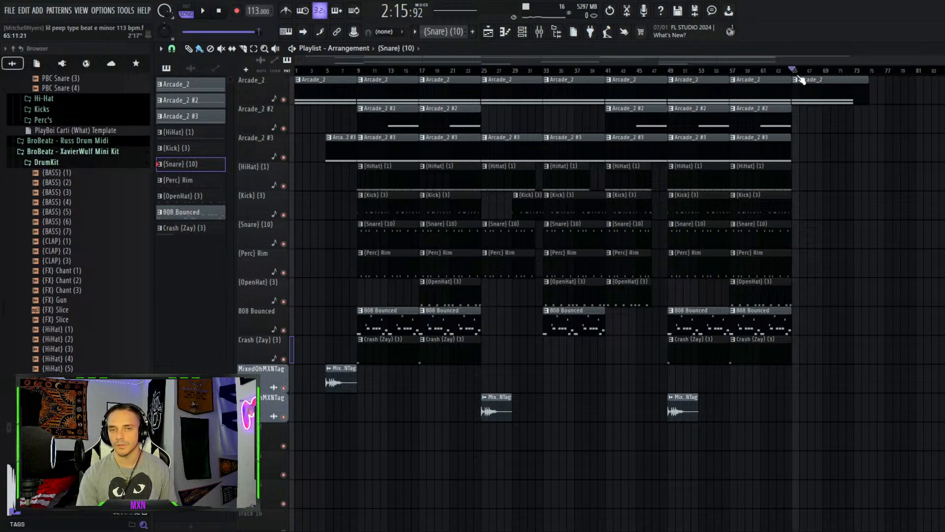
click(855, 72)
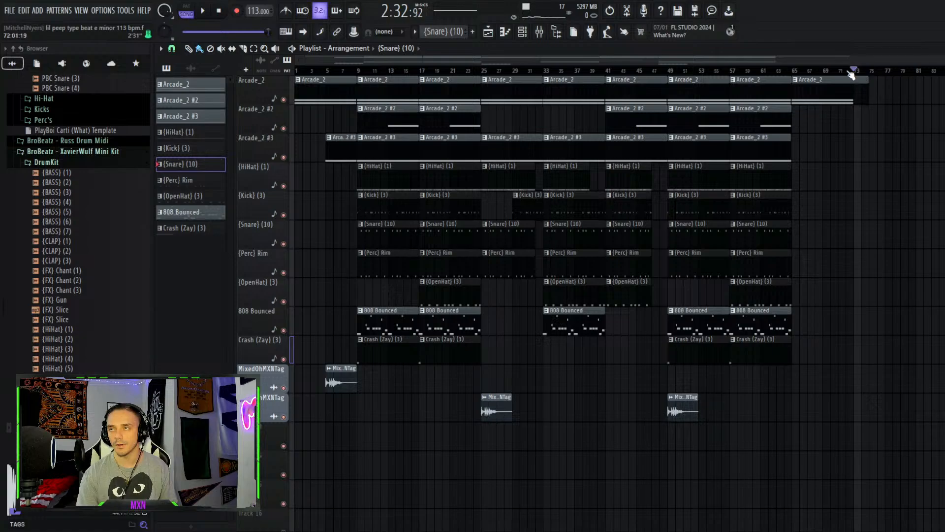
click(855, 72)
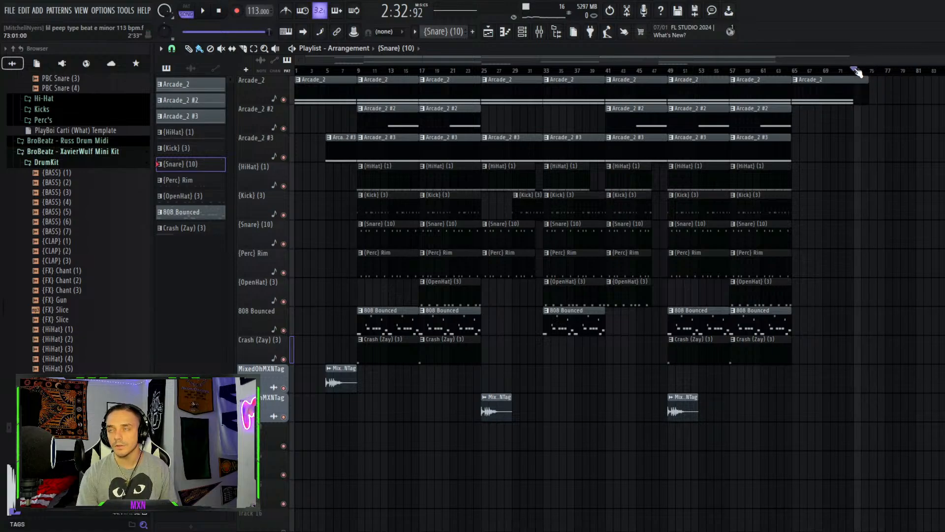
Select a HiHat (1) clip, open the mixer and move its window up over the playlist
click(539, 33)
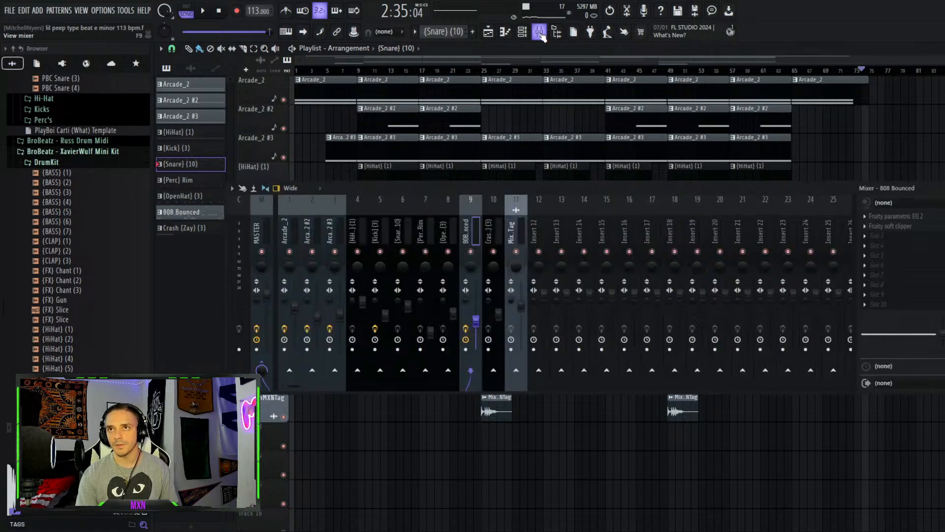
key(F9)
click(452, 177)
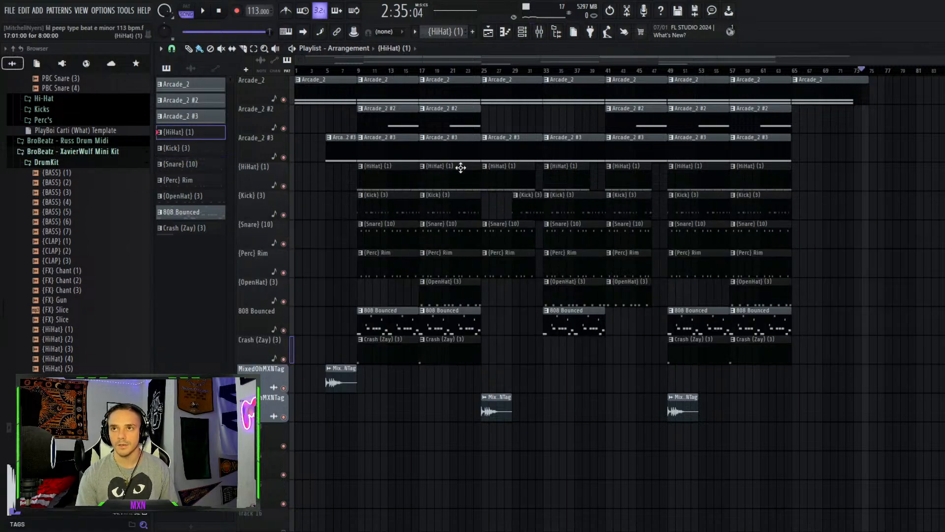
click(540, 34)
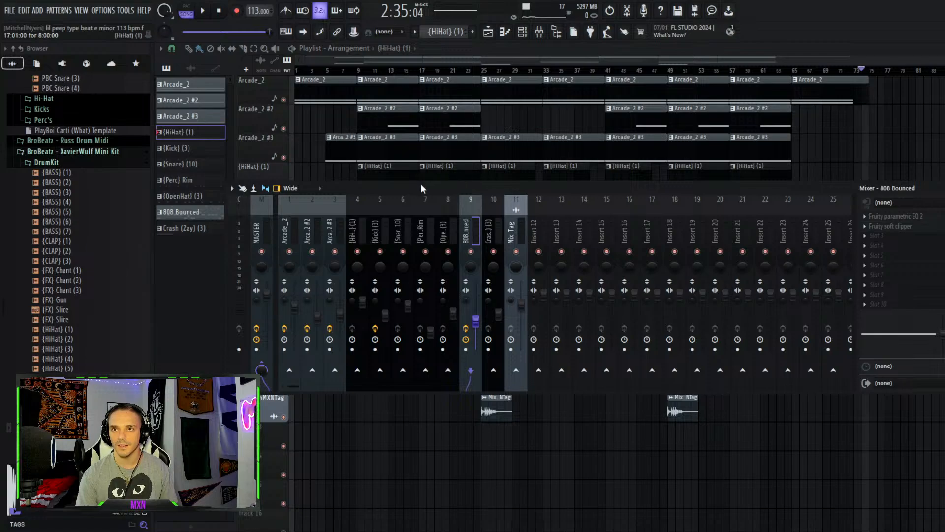
drag(420, 185, 449, 69)
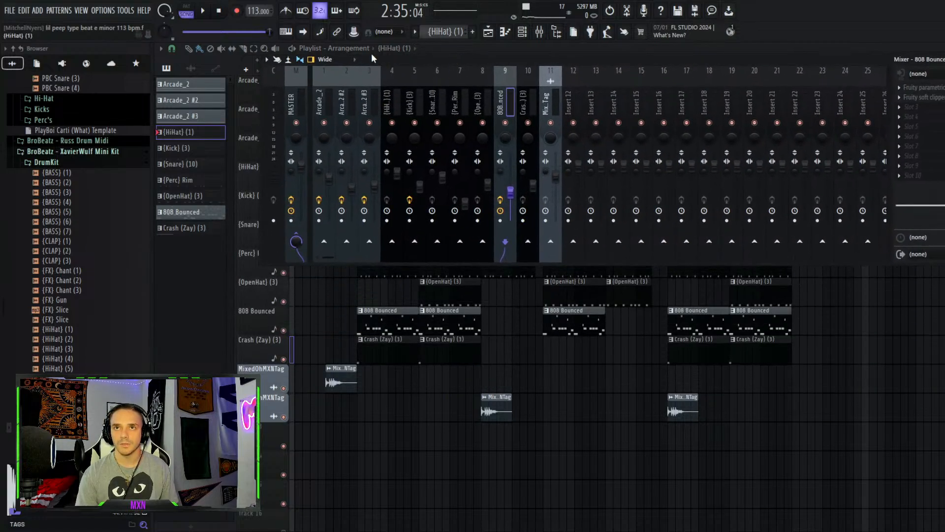
drag(371, 59, 360, 61)
Select the Arcade_2 mixer insert and open, then close, its MetaFlanger Stereo effect
click(298, 111)
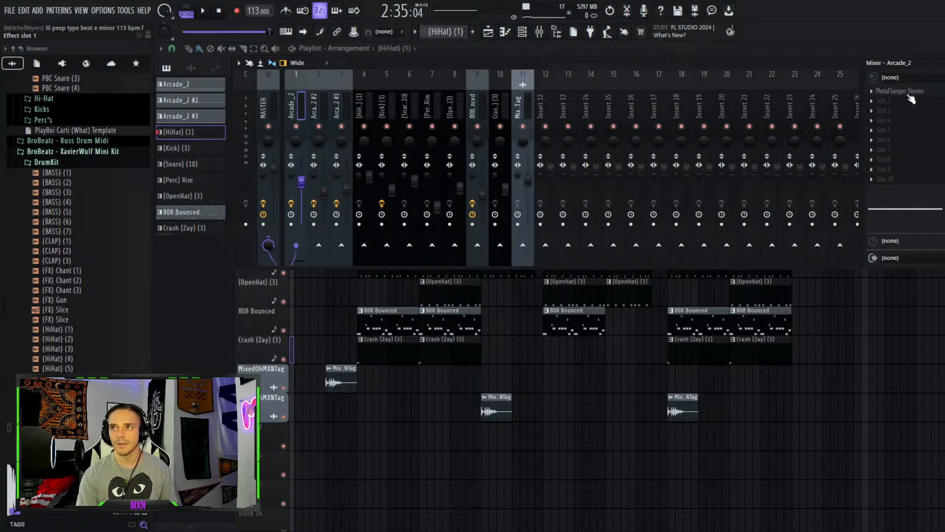
right_click(297, 127)
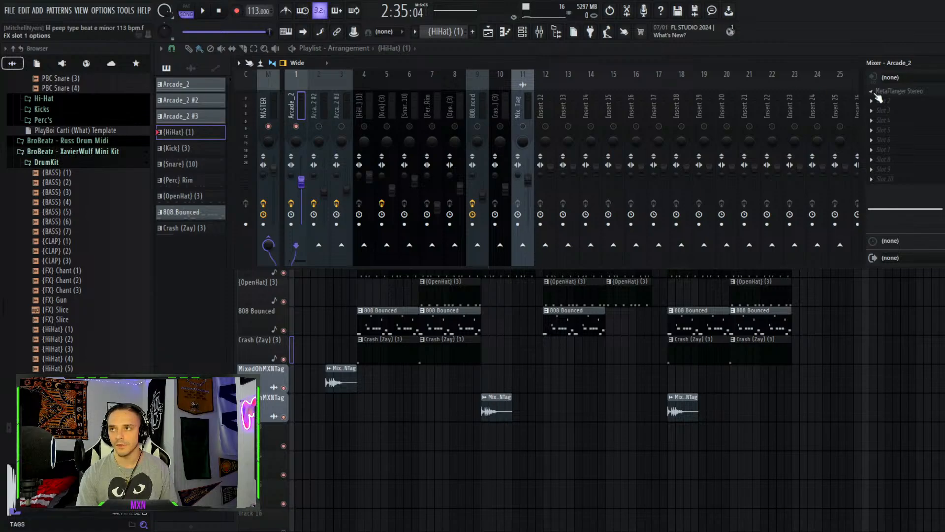
click(917, 96)
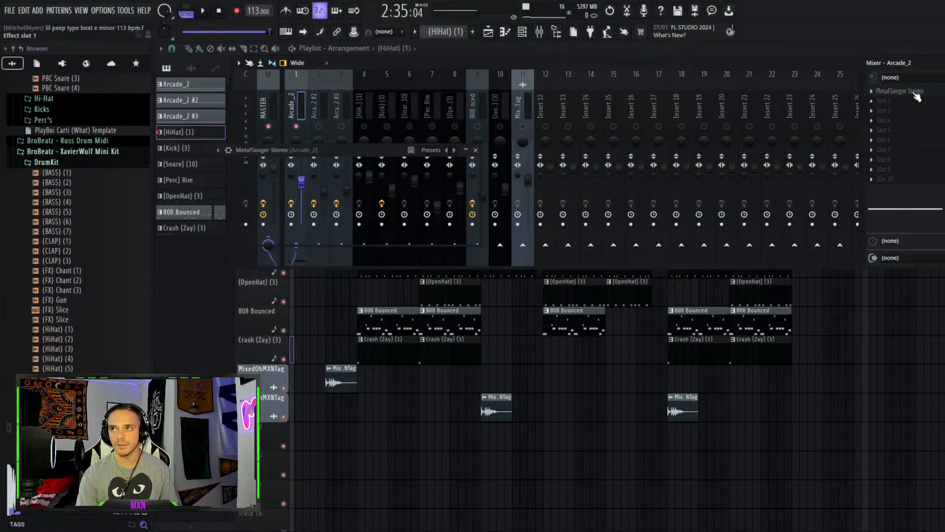
click(475, 150)
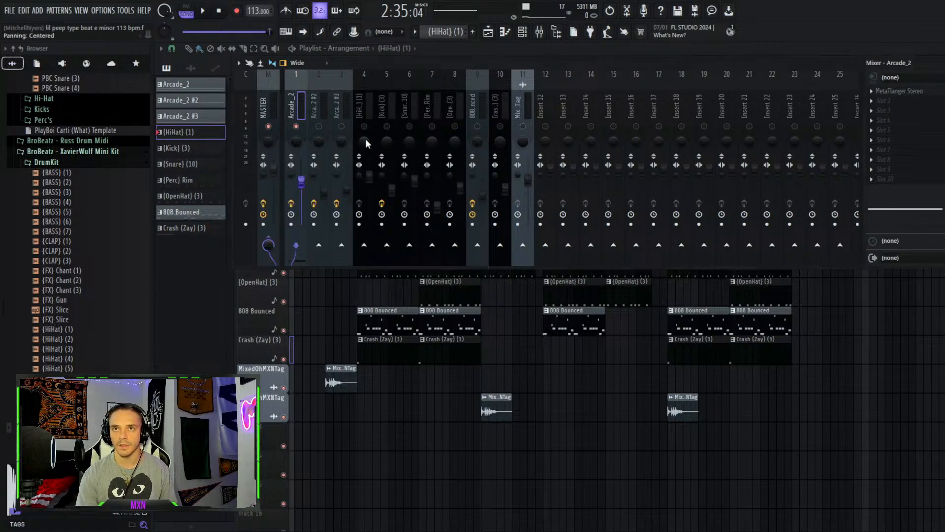
Solo and unsolo the Arcade_2 mixer insert, then close the mixer and resume playback
right_click(296, 127)
right_click(296, 127)
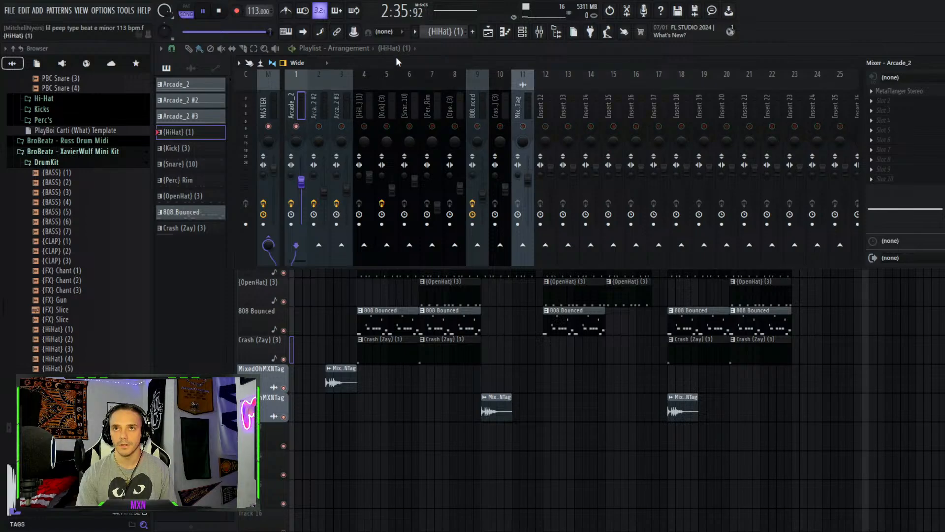
drag(397, 59, 496, 220)
click(605, 49)
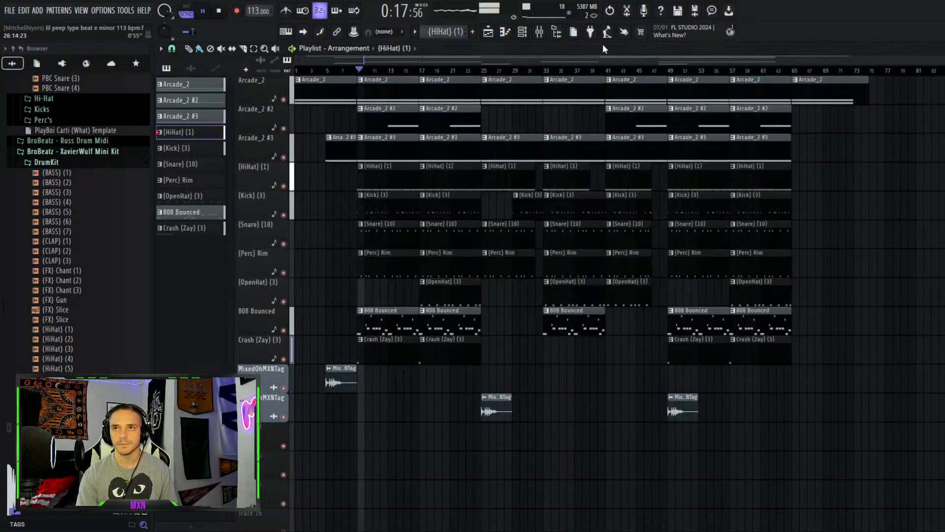
Open the mixer, move it up over the playlist, and briefly start and stop playback
click(539, 31)
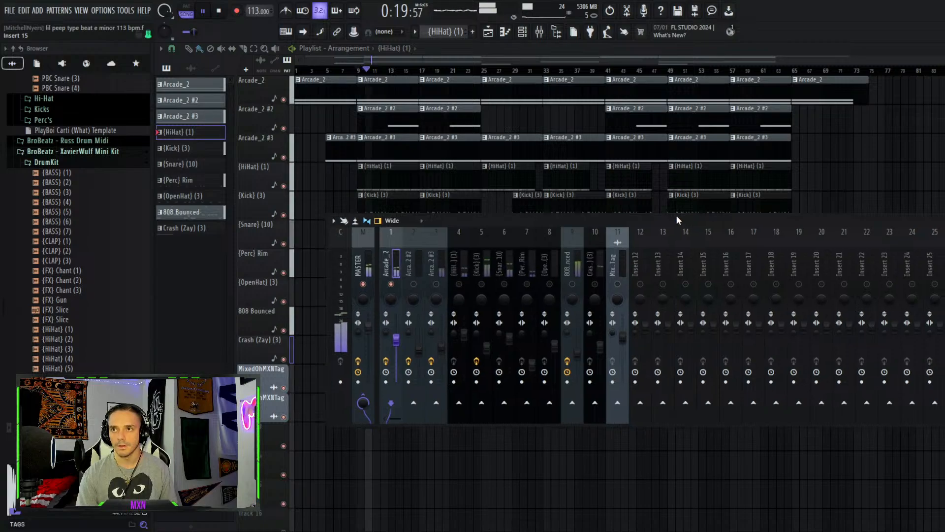
drag(675, 220, 535, 72)
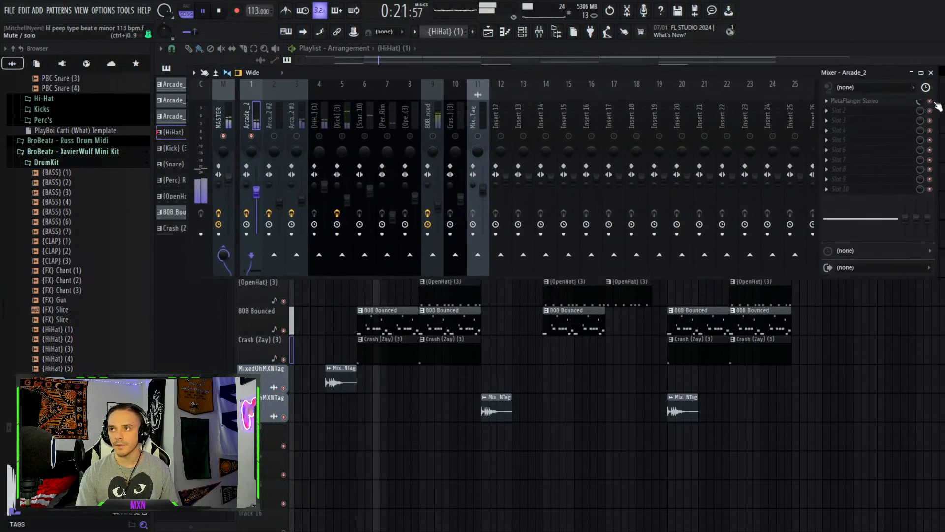
key(space)
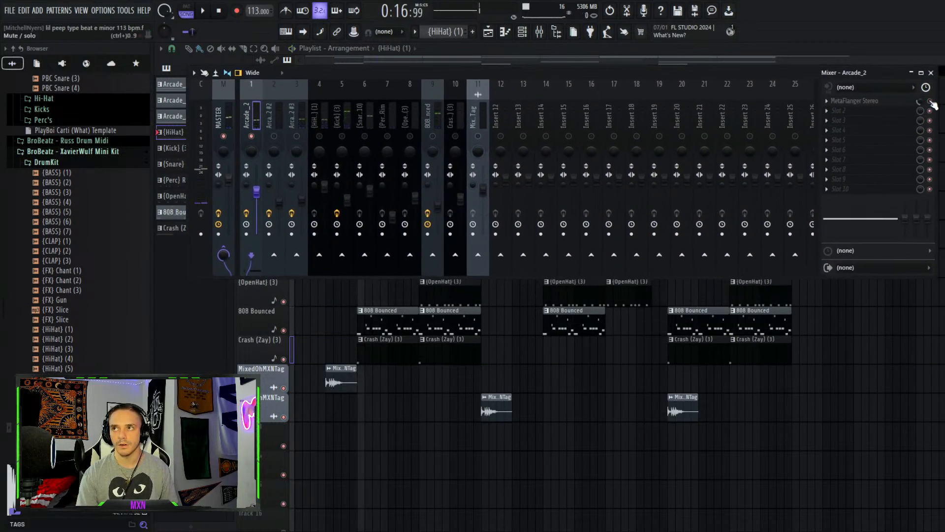
key(space)
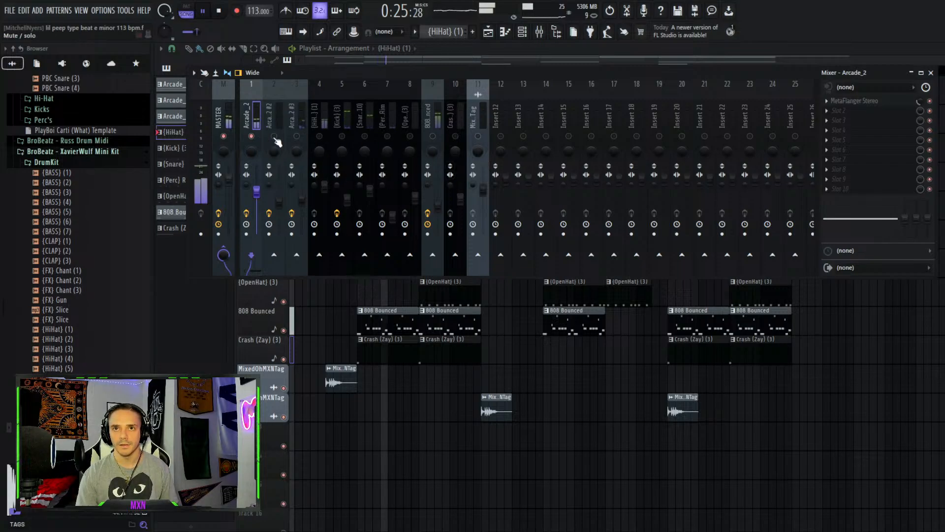
Select the Arcade_2 #2 mixer insert, open its MetaFlanger Stereo effect and start playback
click(275, 140)
click(856, 100)
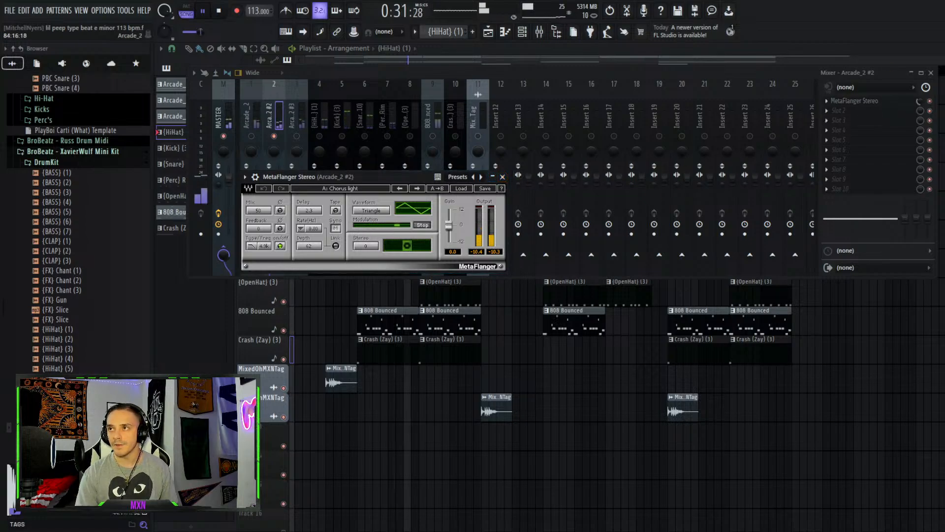
key(space)
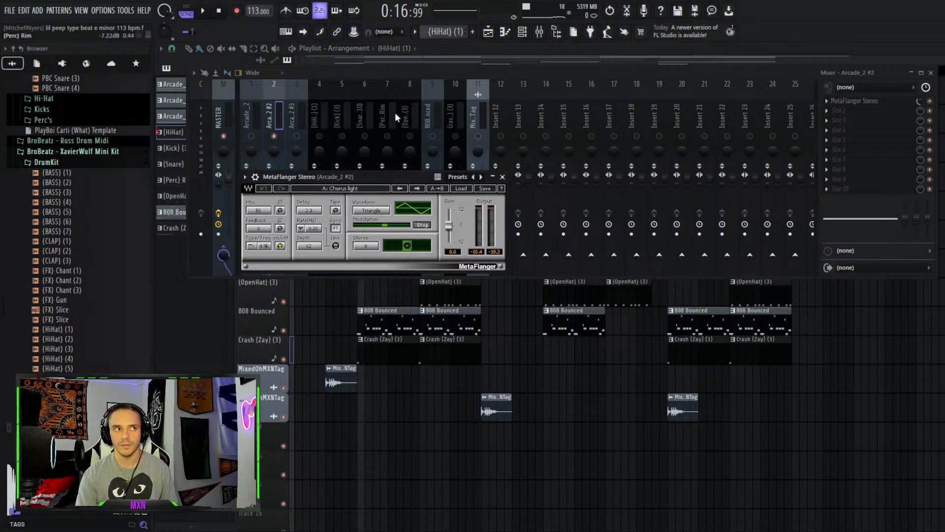
Browse the Arcade_2 #3 and Arcade_2 mixer inserts, opening and then closing the channel rack
click(297, 117)
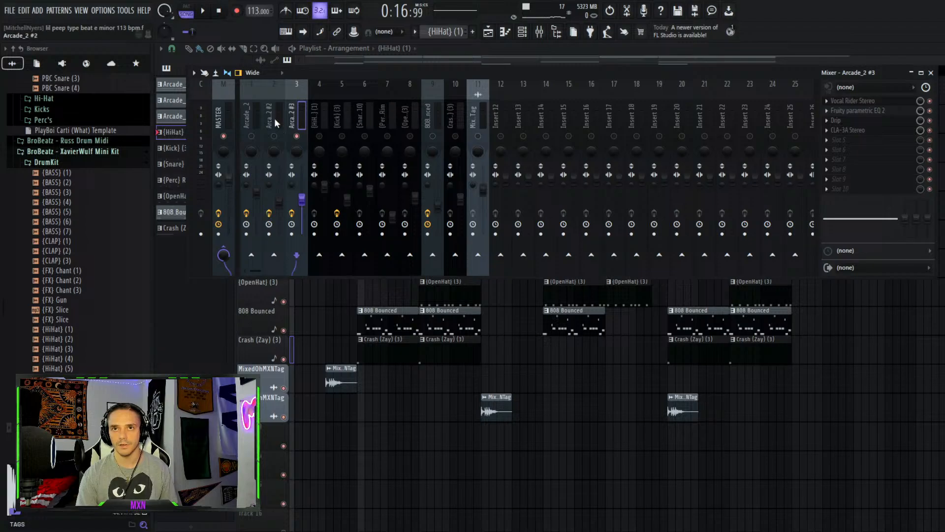
click(251, 127)
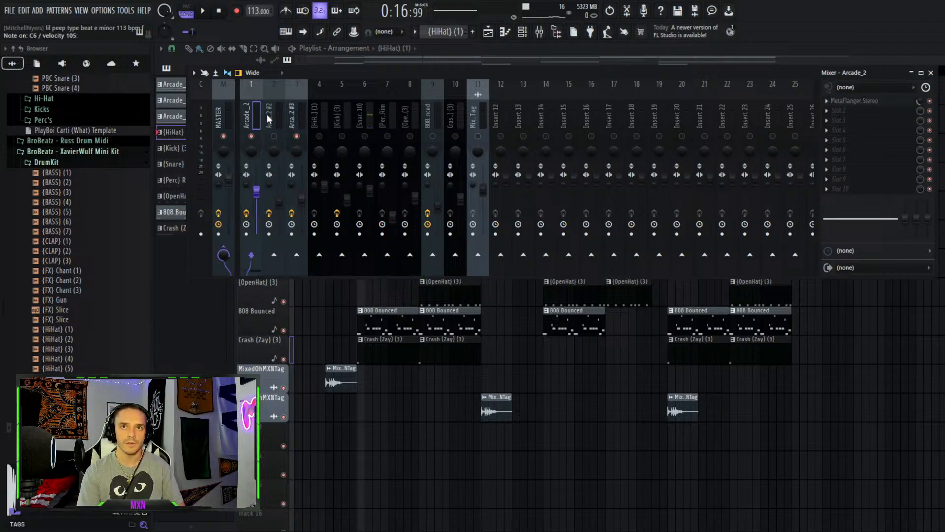
click(523, 31)
click(426, 131)
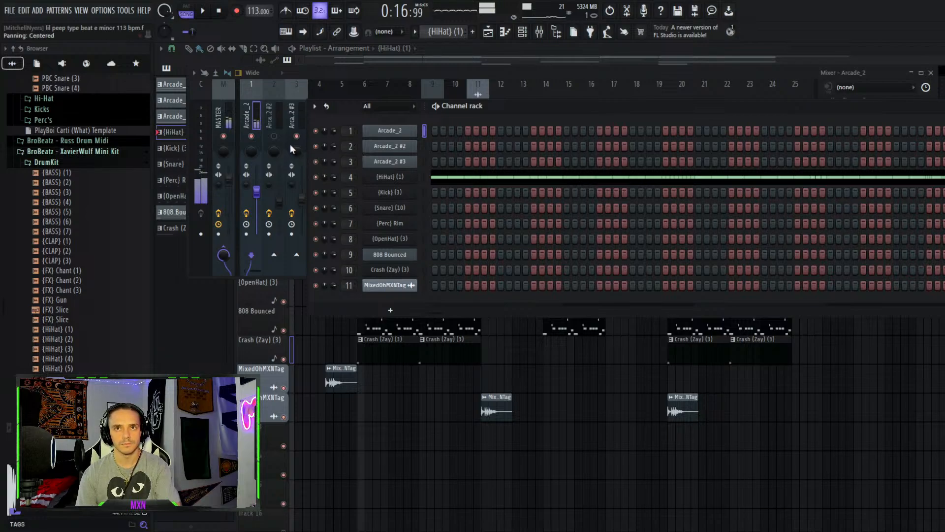
click(298, 118)
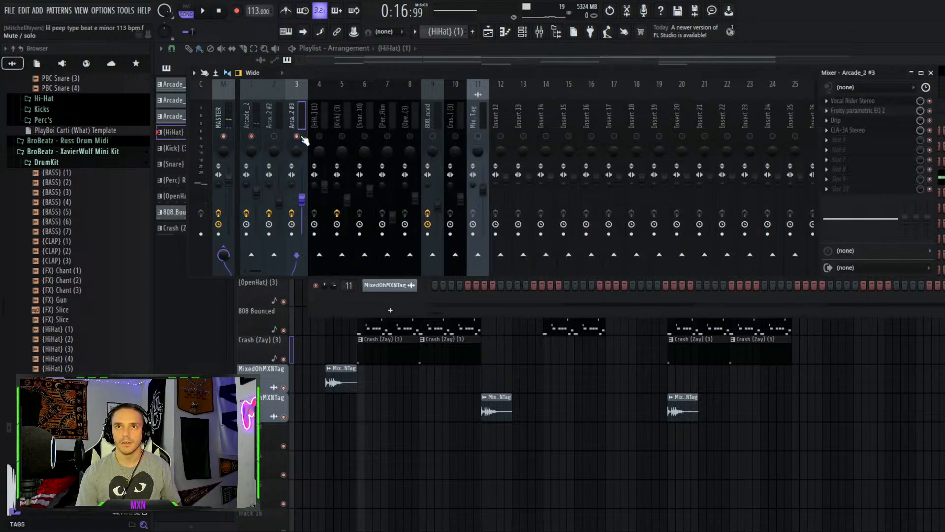
drag(352, 69, 384, 234)
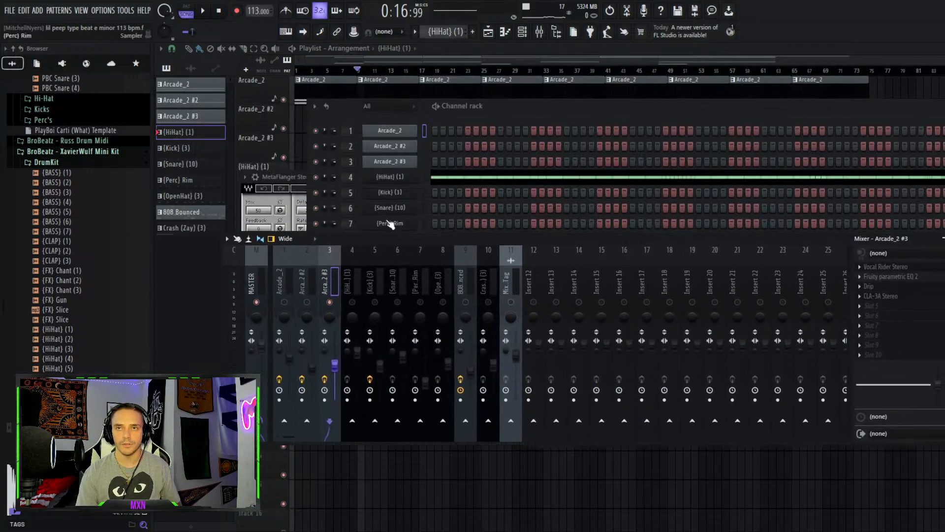
click(419, 49)
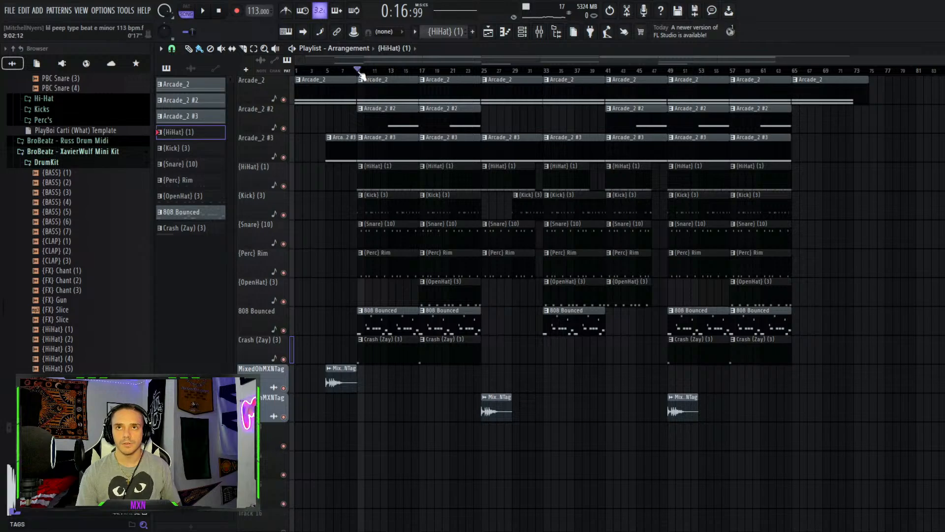
Resume playback, reopen the mixer and move it up over the playlist, then stop playback
key(space)
click(539, 31)
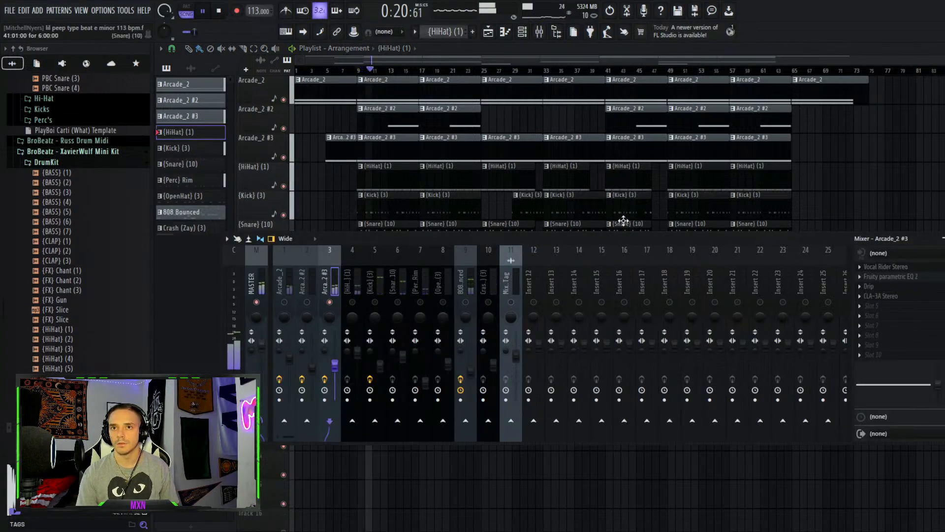
drag(500, 239, 501, 81)
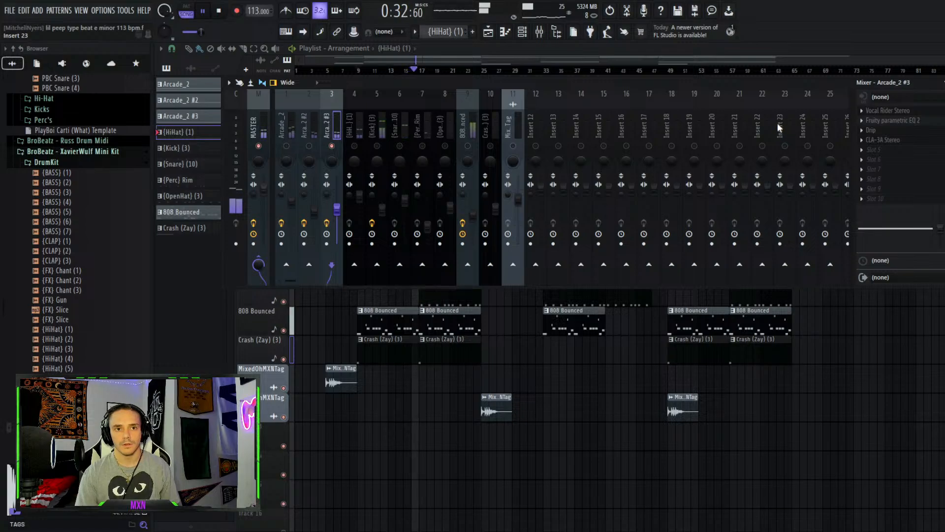
key(space)
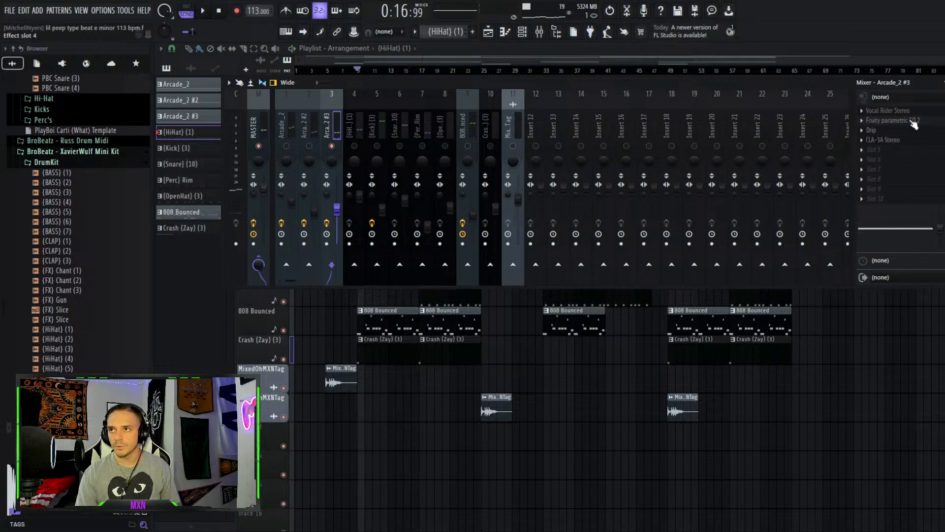
Inspect the Arcade_2 #3 insert's Vocal Rider, Fruity parametric EQ 2 and Drip effects, closing the EQ and Drip
click(887, 110)
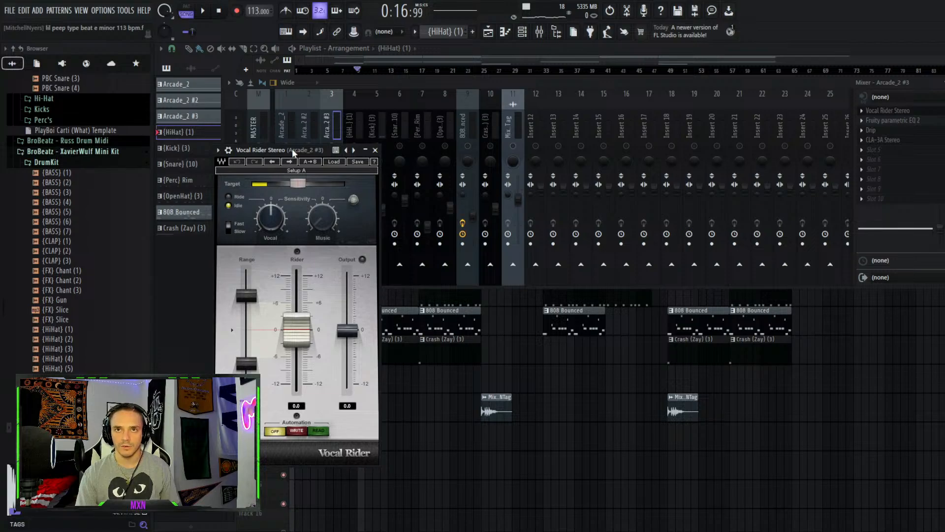
drag(292, 149, 382, 103)
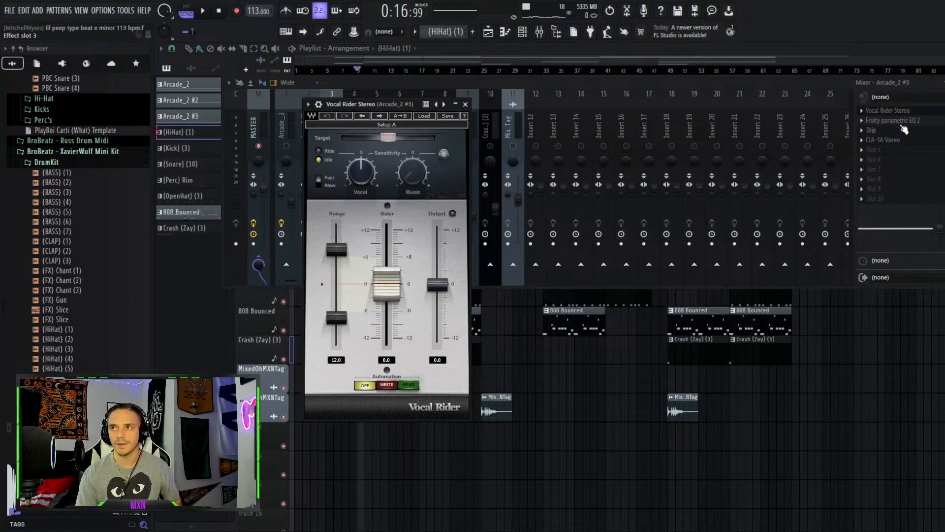
click(900, 122)
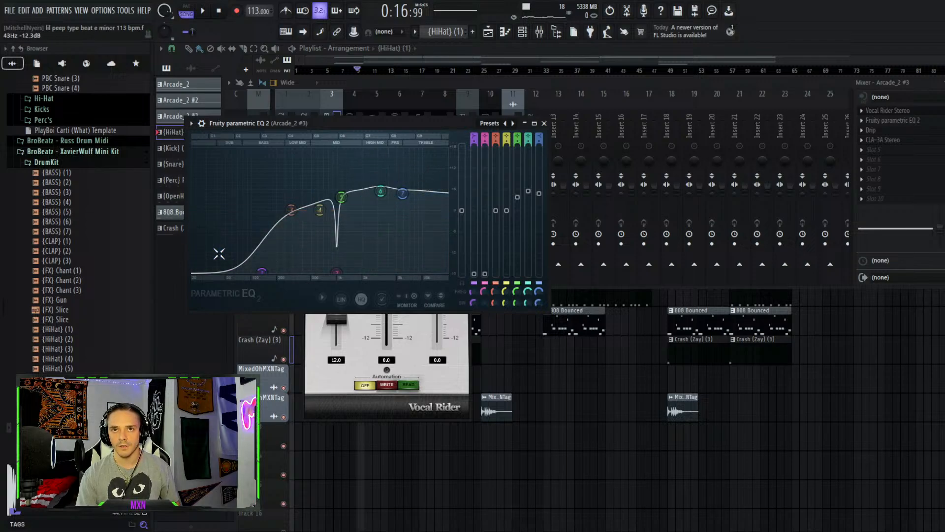
click(545, 124)
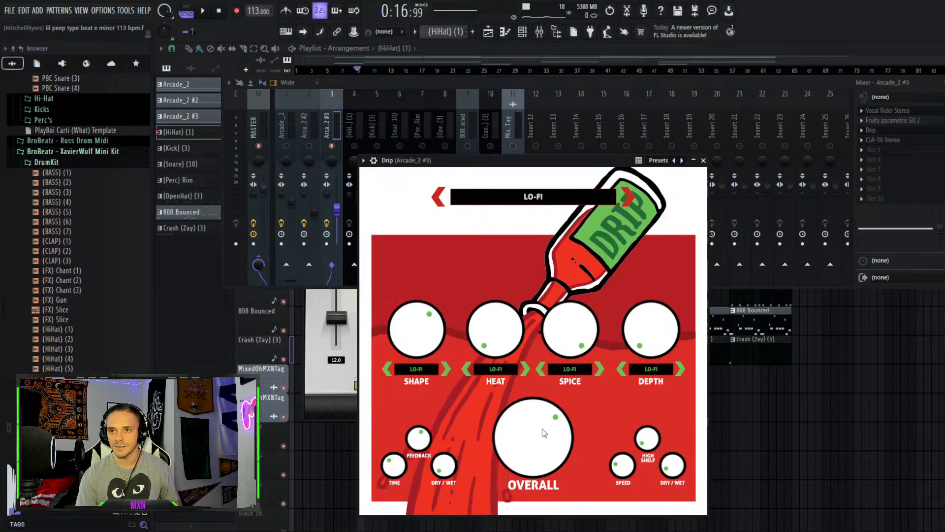
click(703, 161)
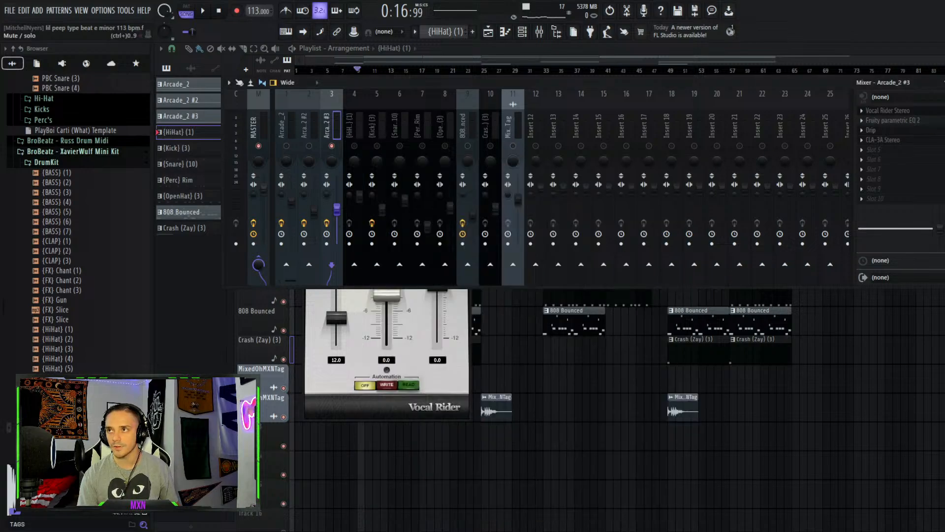
Start and stop the song several times to listen to the Arcade_2 #3 Vocal Rider
key(space)
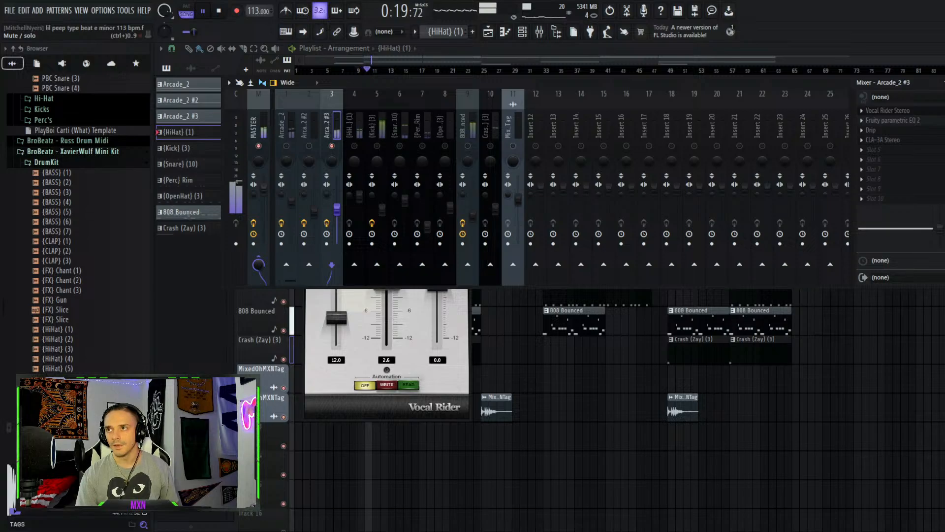
key(space)
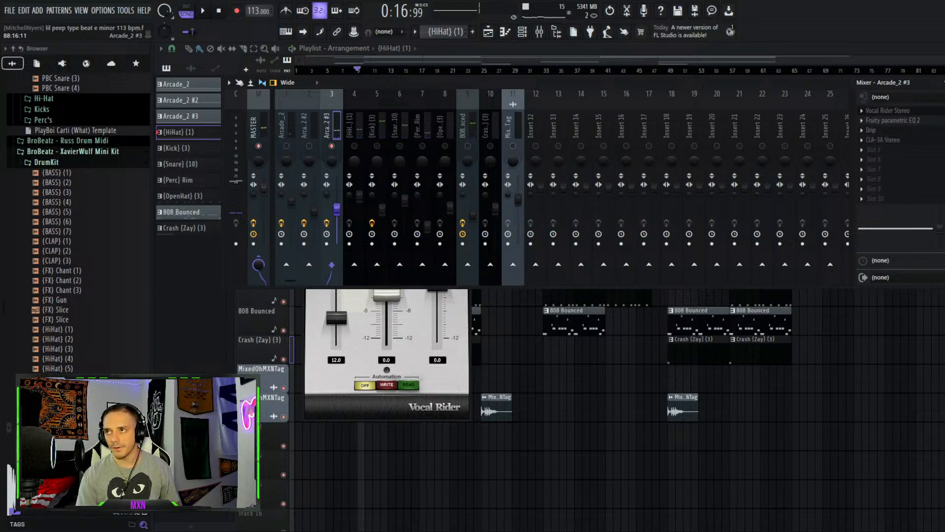
key(space)
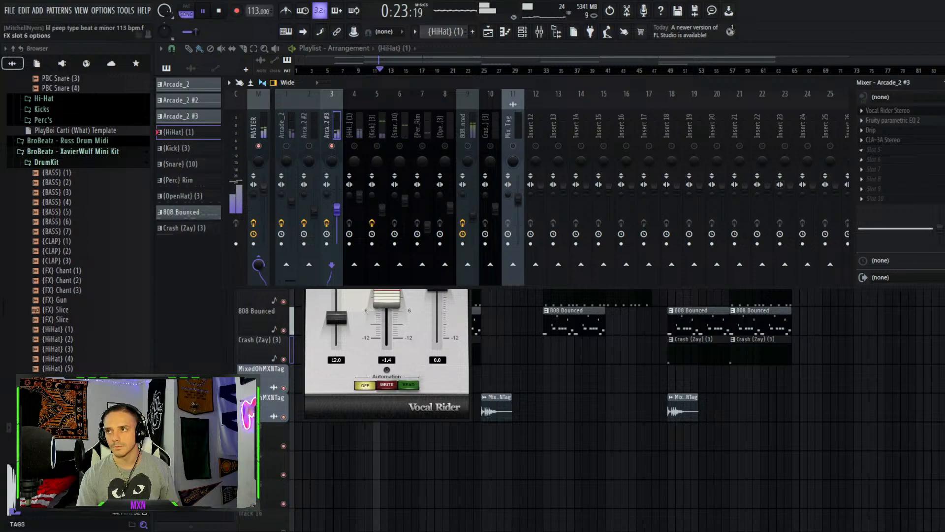
key(space)
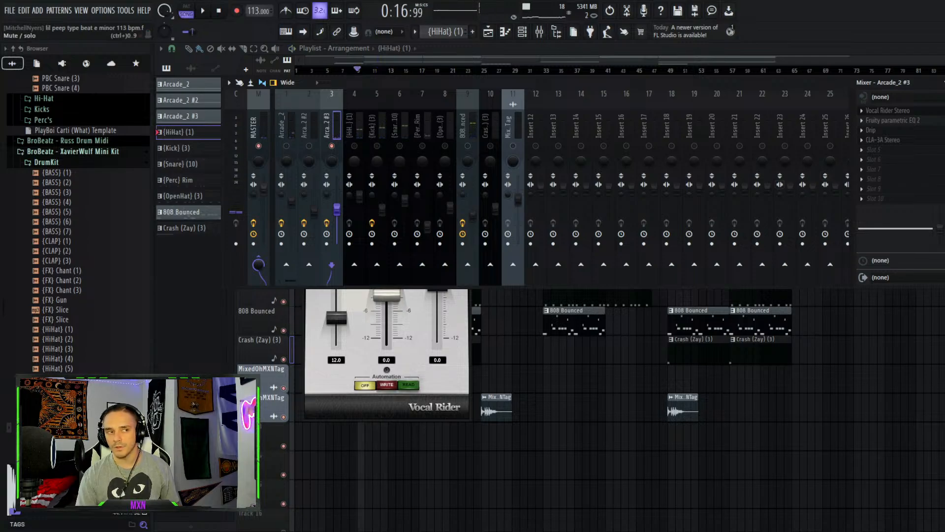
Open the Arcade_2 #3 insert's CLA-3A Stereo compressor, play and stop the song, then close it
click(892, 140)
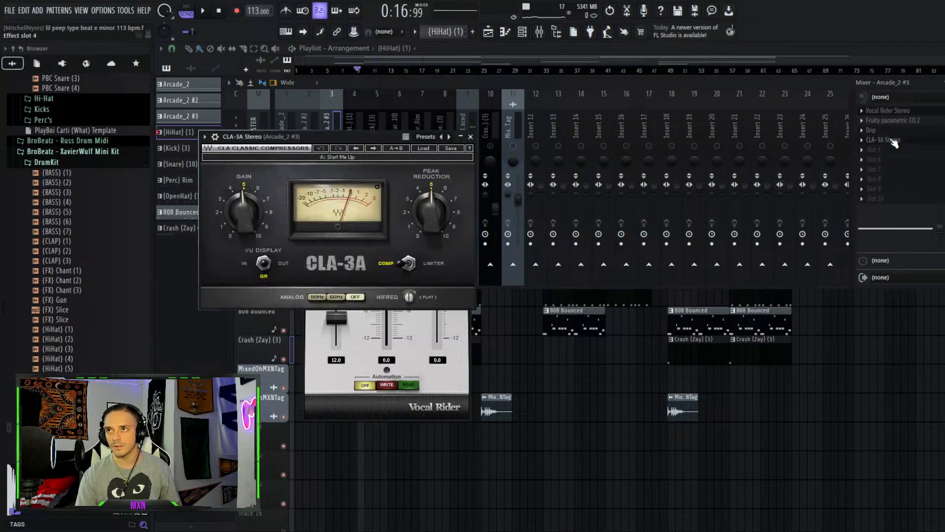
key(space)
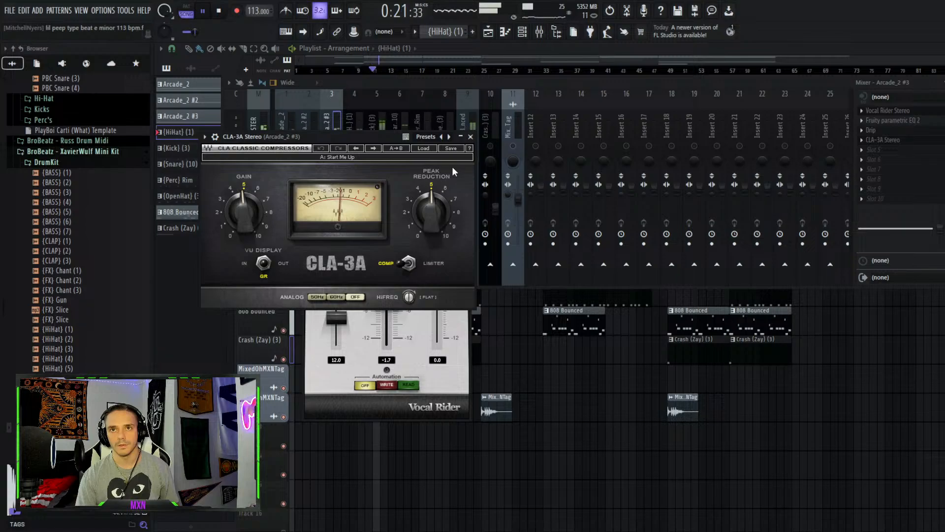
key(space)
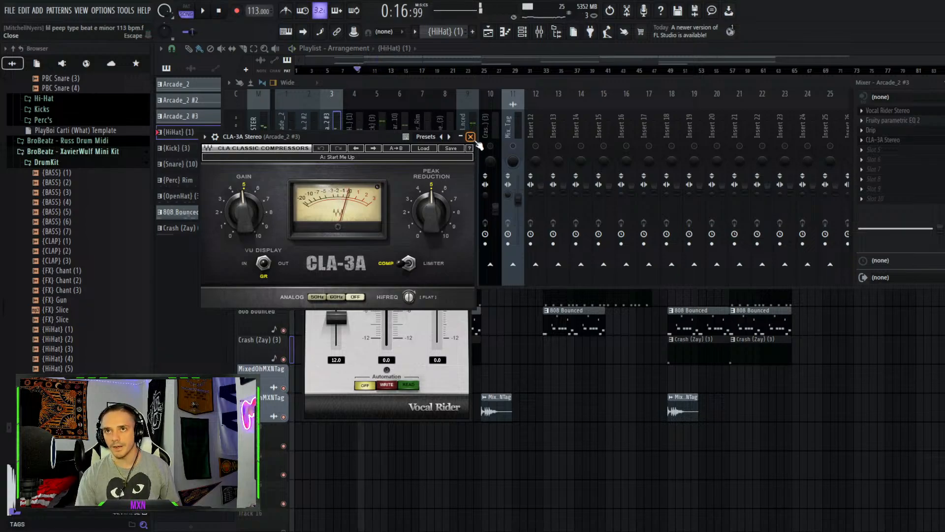
click(470, 137)
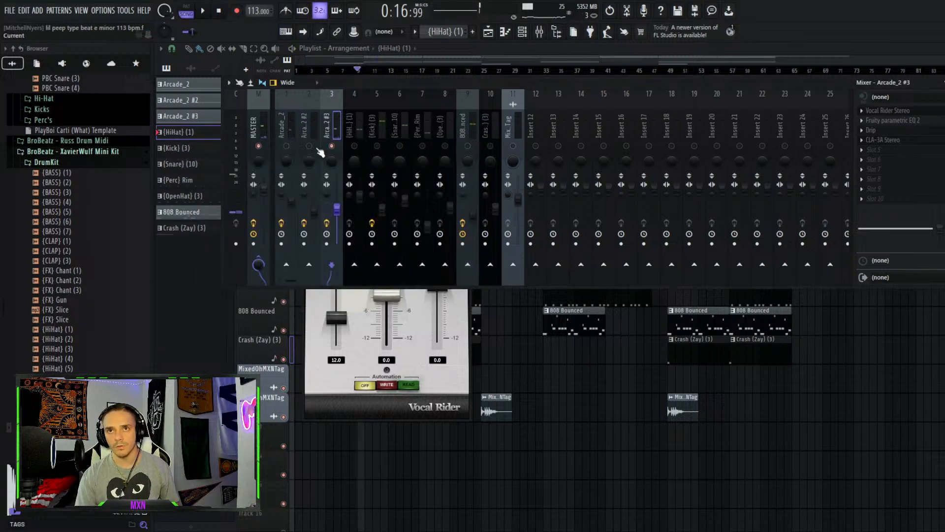
Select the Kick (3) mixer insert, solo it and start playback
click(362, 132)
click(373, 138)
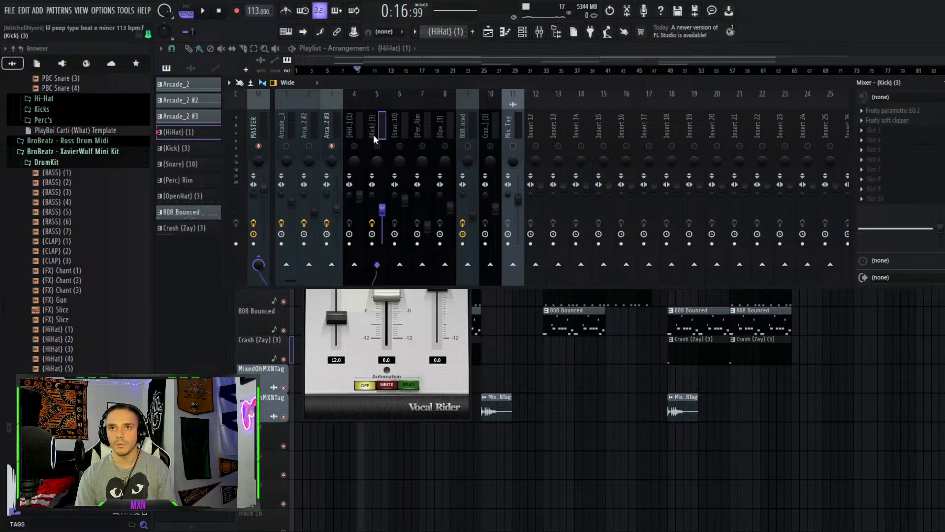
click(378, 147)
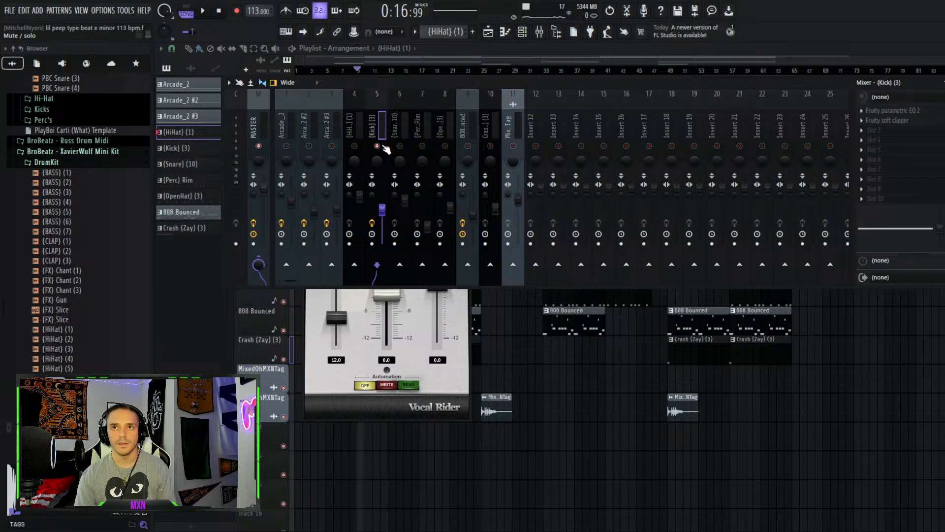
right_click(377, 145)
right_click(379, 147)
key(space)
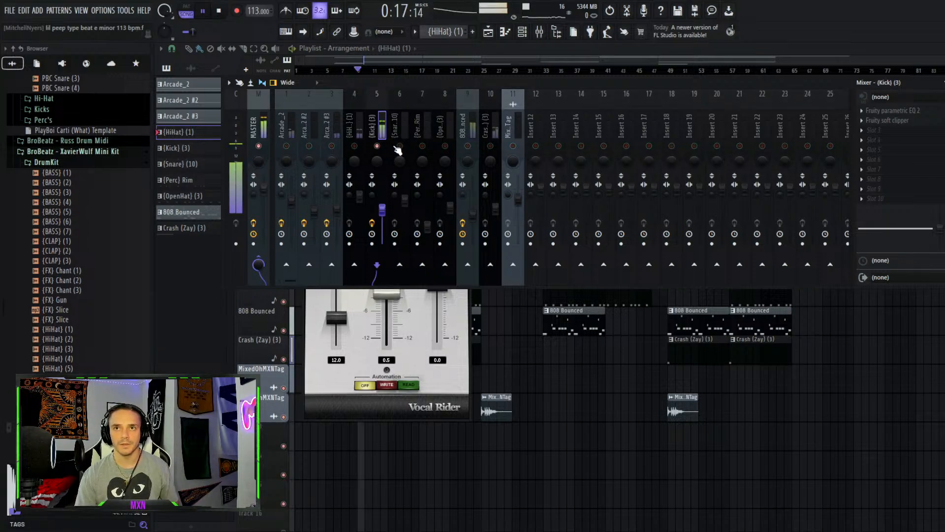
Close the Vocal Rider and open the Kick insert's Fruity parametric EQ 2 and Fruity soft clipper effects
click(433, 371)
click(466, 105)
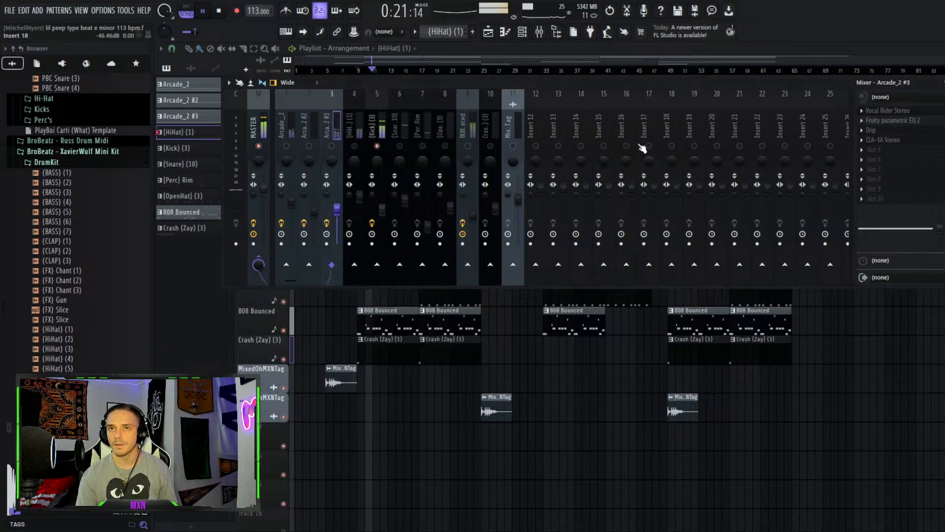
click(380, 119)
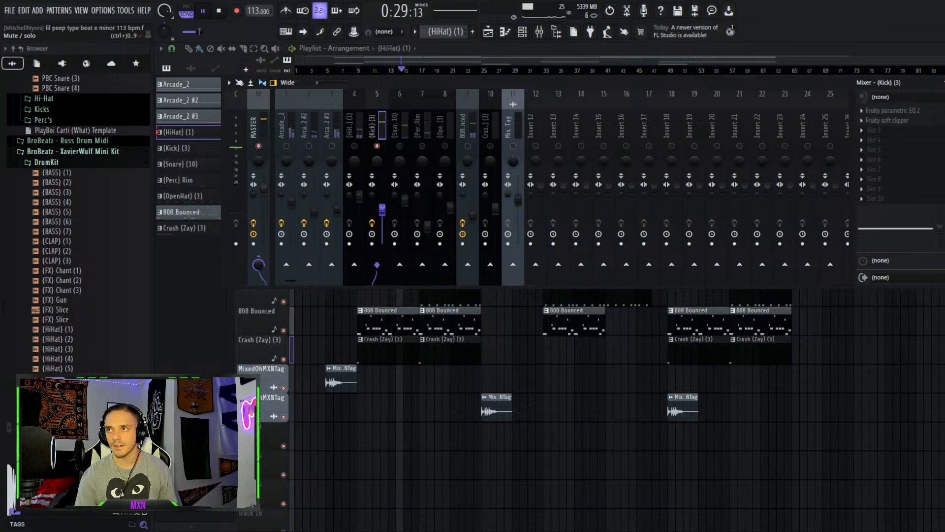
click(900, 115)
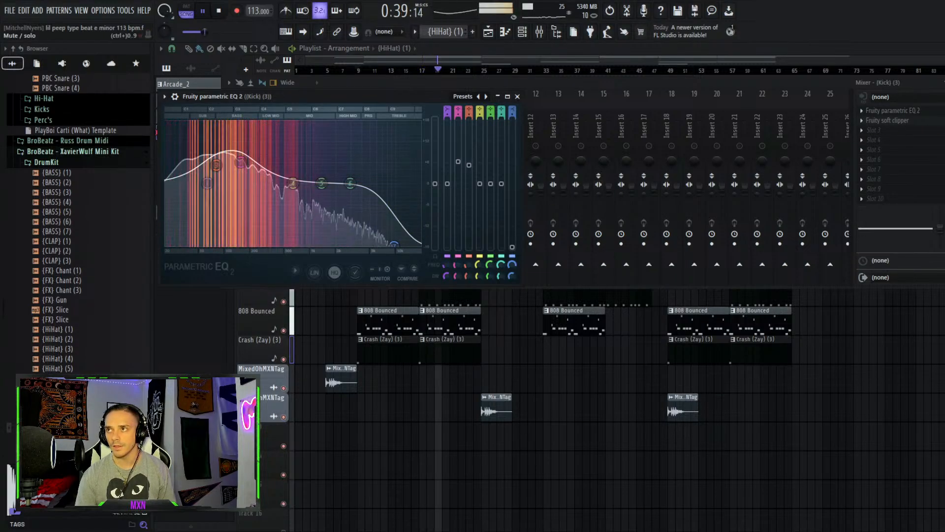
click(931, 124)
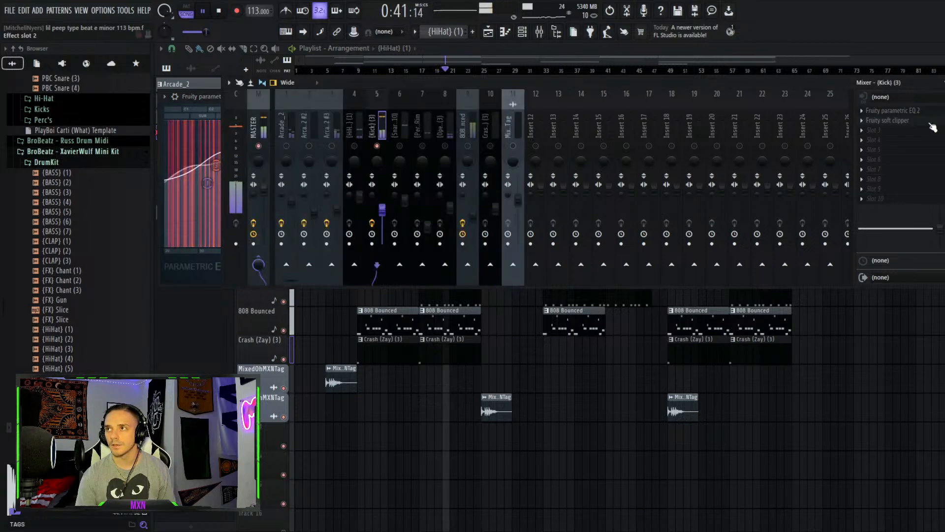
click(932, 125)
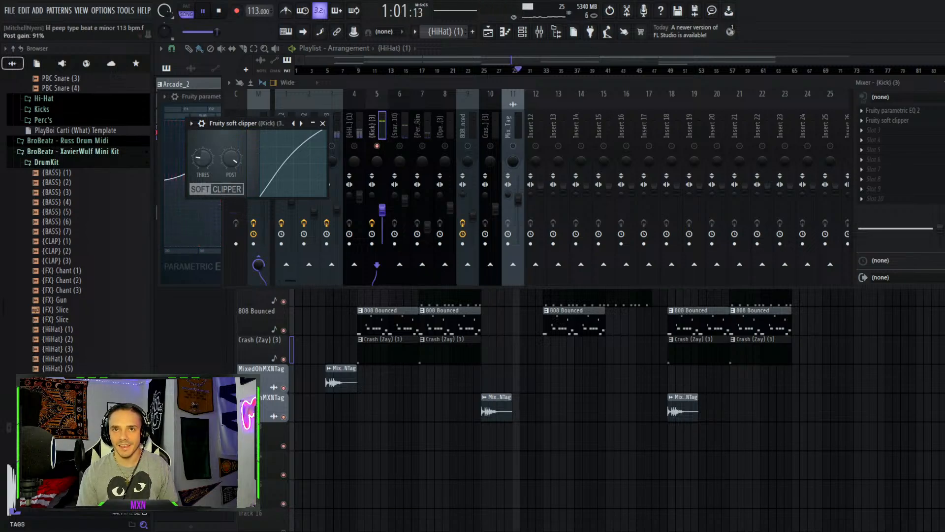
Step through the Snare (10), Perc Rim and OpenHat (3) mixer inserts, starting and stopping playback to listen
click(402, 149)
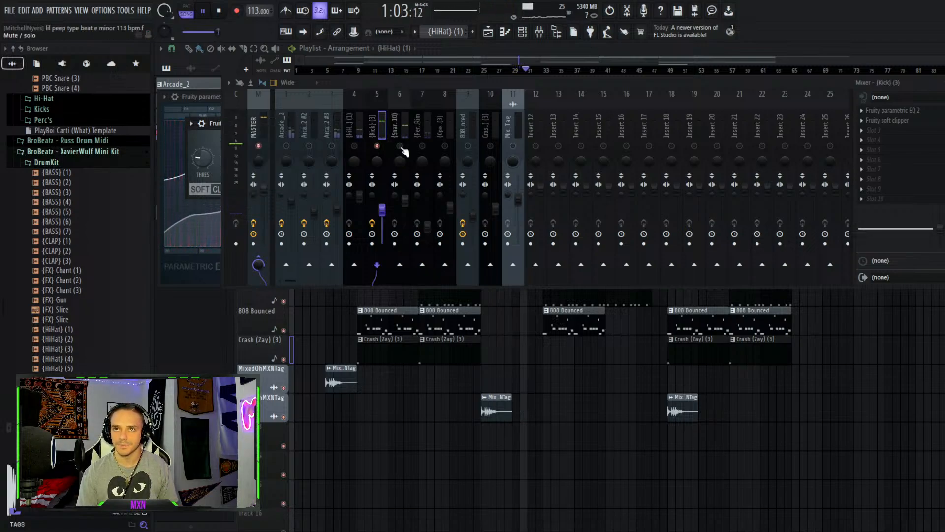
click(404, 132)
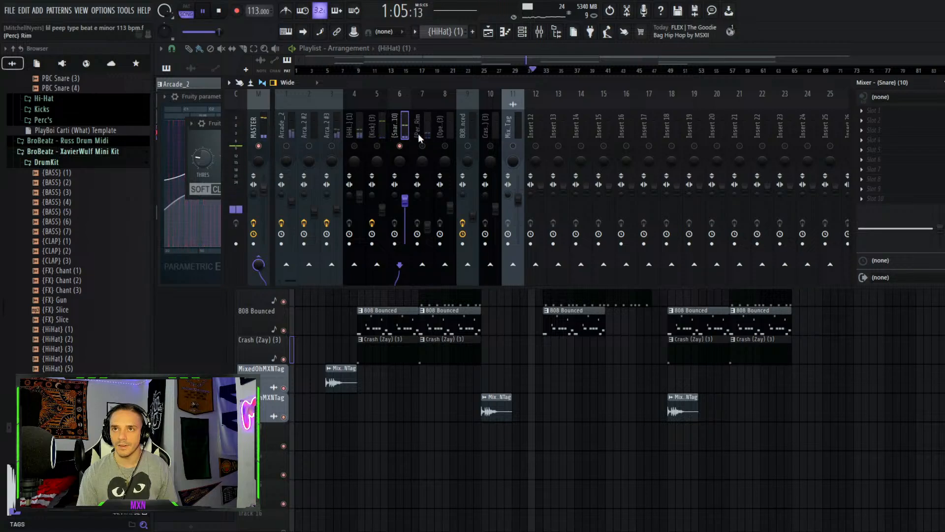
click(423, 134)
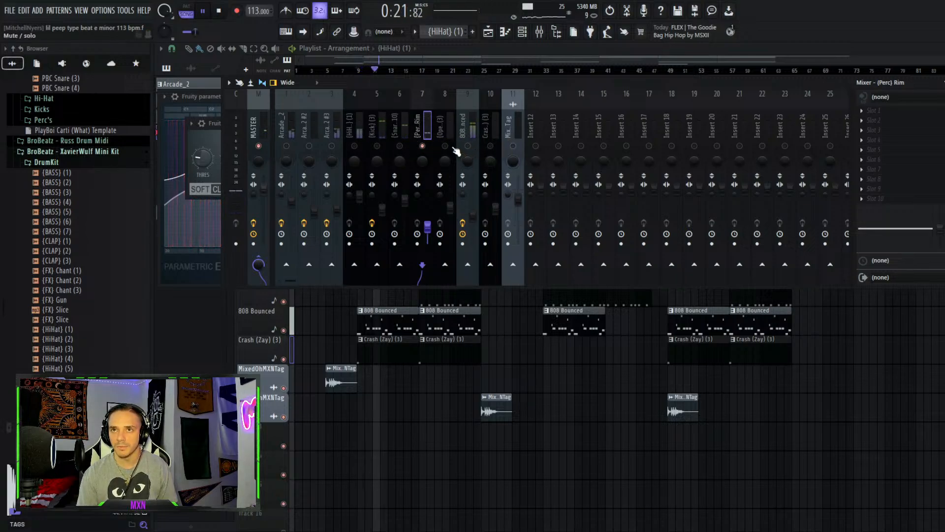
click(450, 123)
key(space)
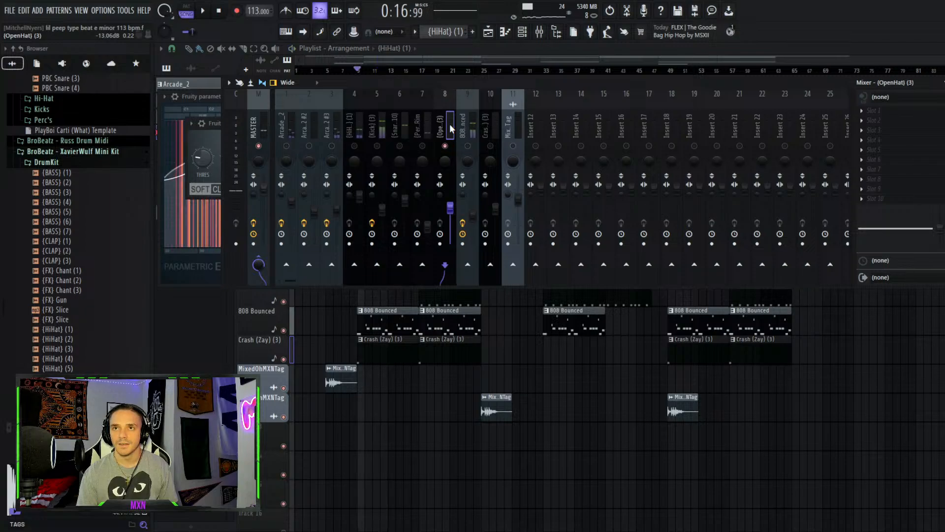
key(space)
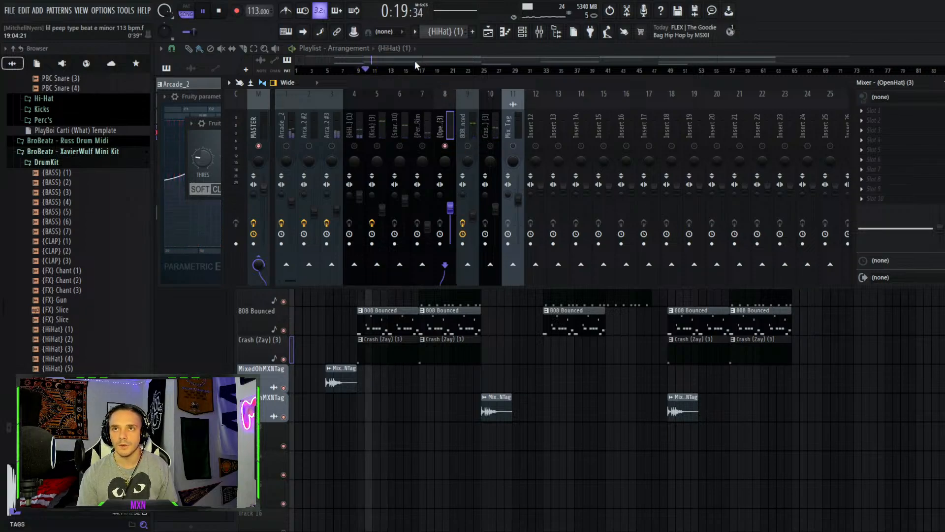
Reposition the playhead, reopen the mixer, select the 808 Bounced insert and start and stop the song to listen
click(421, 69)
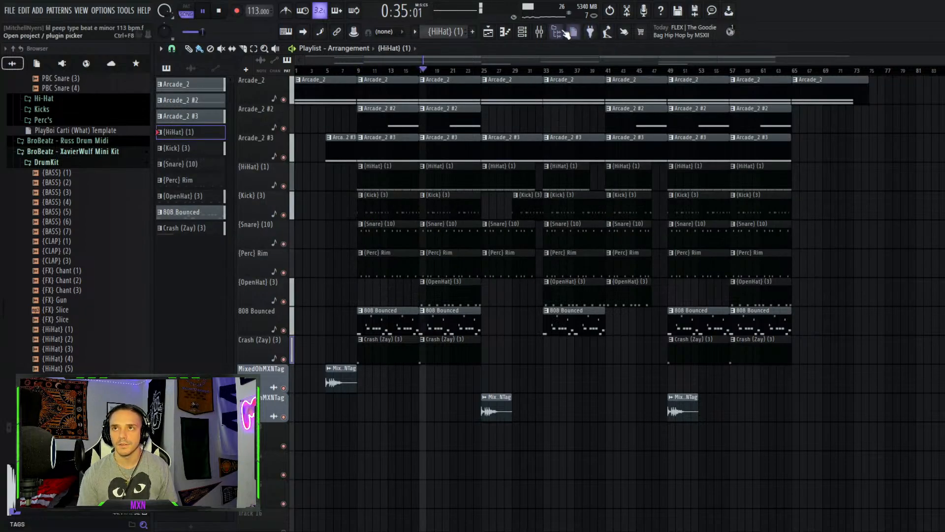
click(540, 31)
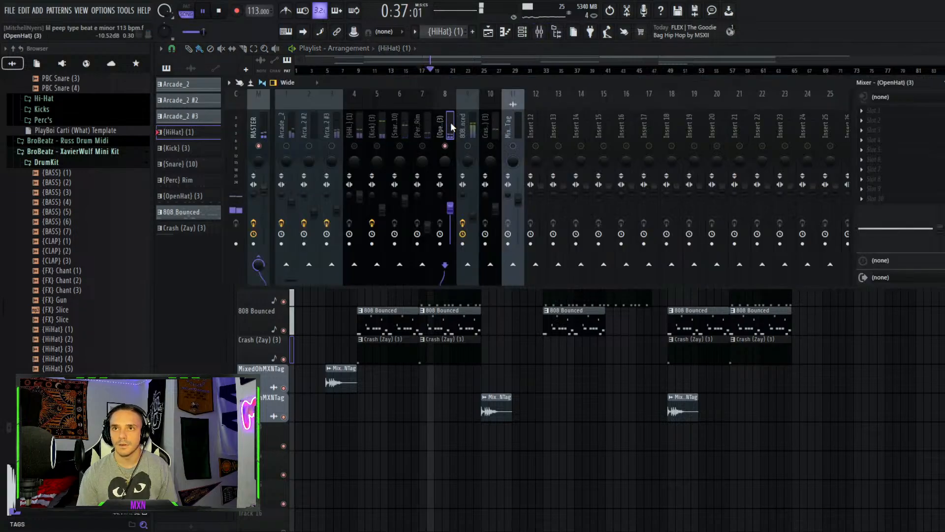
key(space)
click(475, 128)
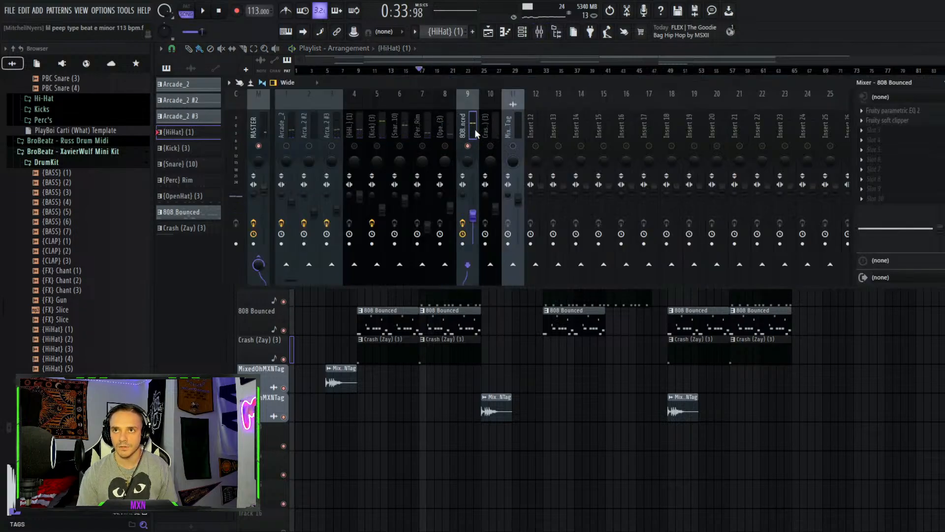
key(space)
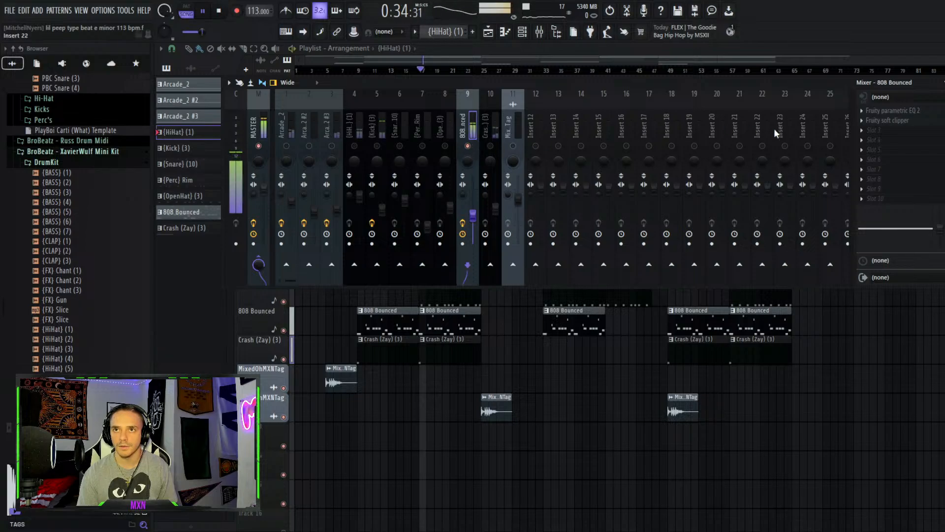
key(space)
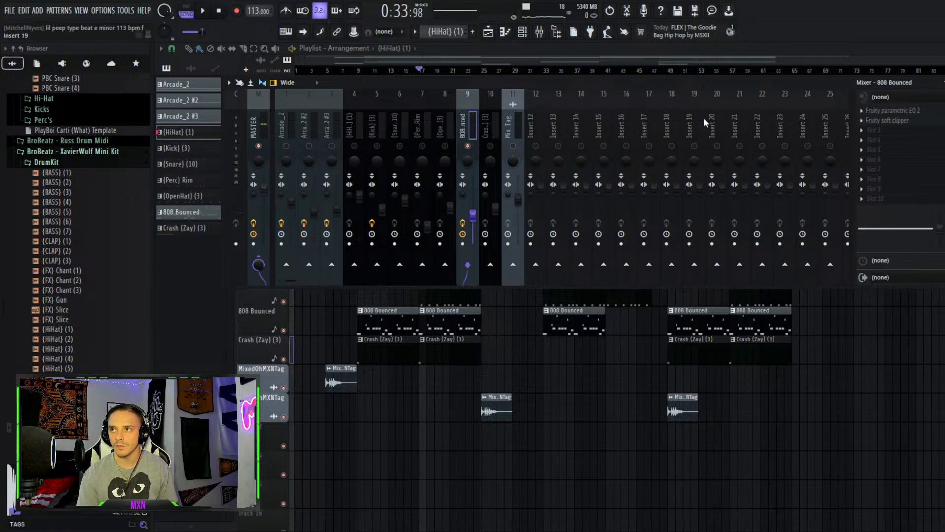
key(space)
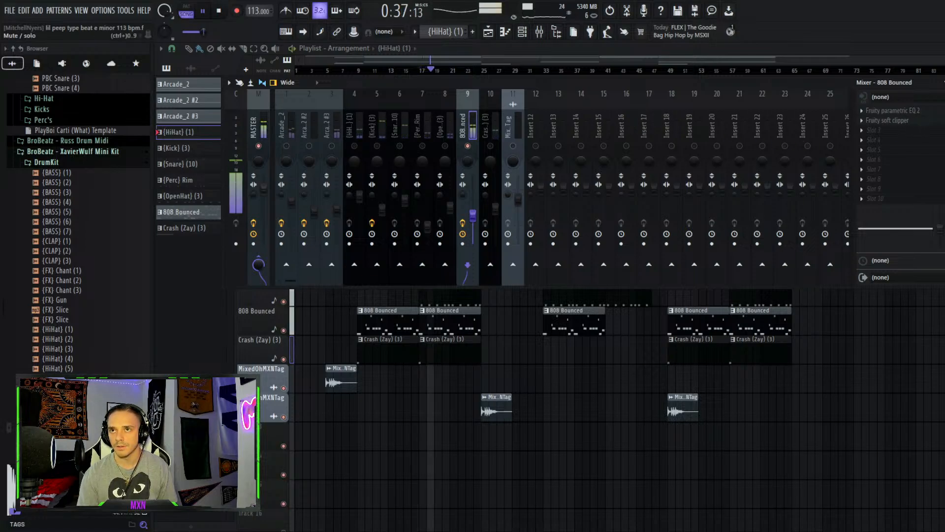
key(space)
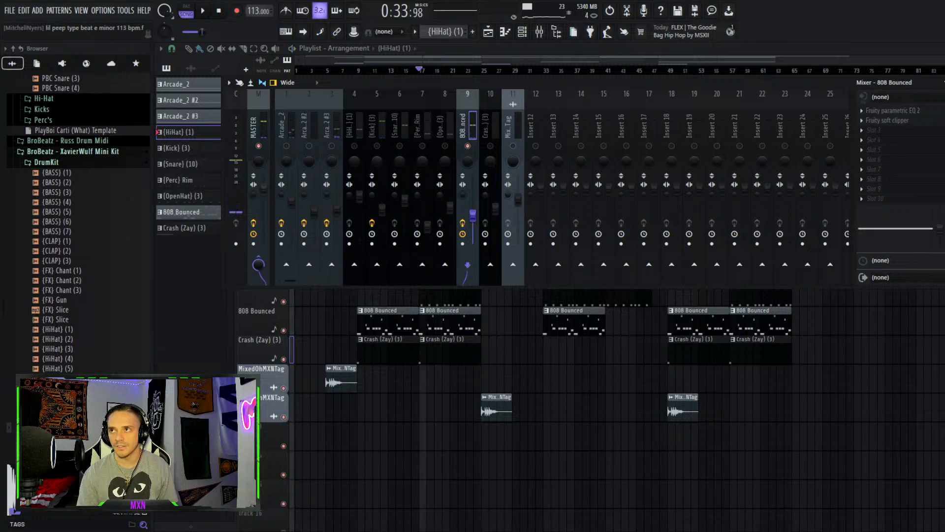
Open the 808 Bounced insert's Fruity parametric EQ 2 and Fruity soft clipper while playing the song
click(927, 111)
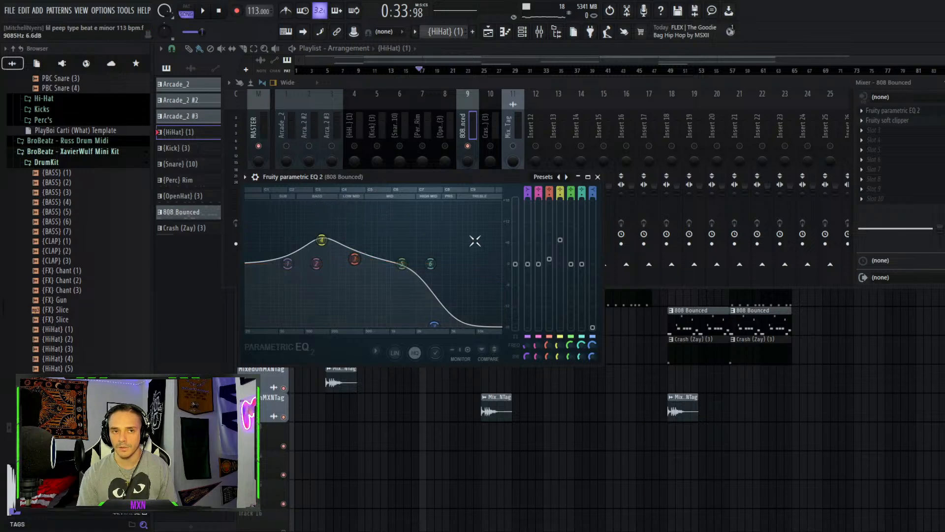
key(space)
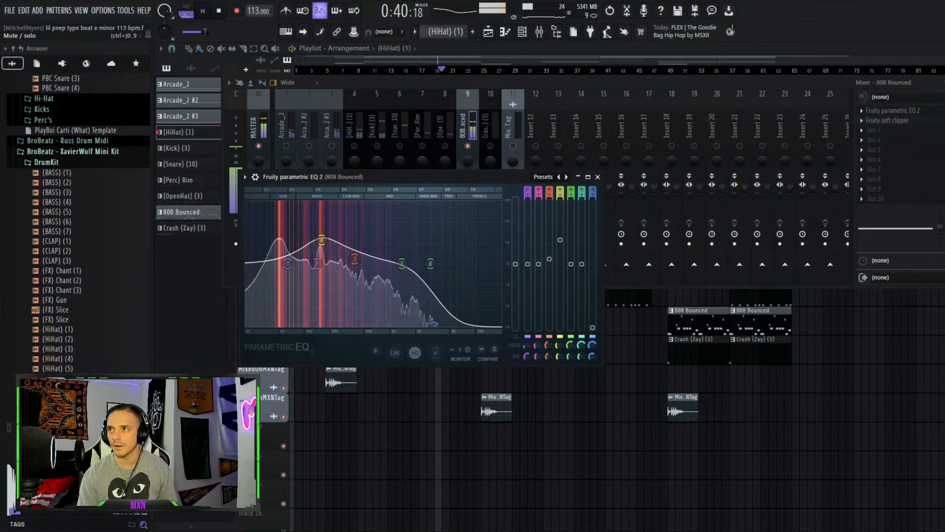
click(909, 122)
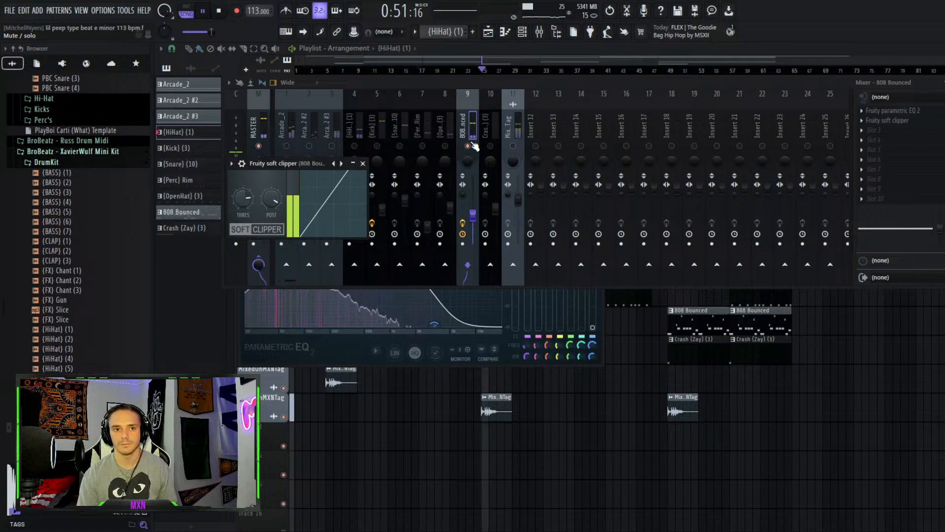
key(space)
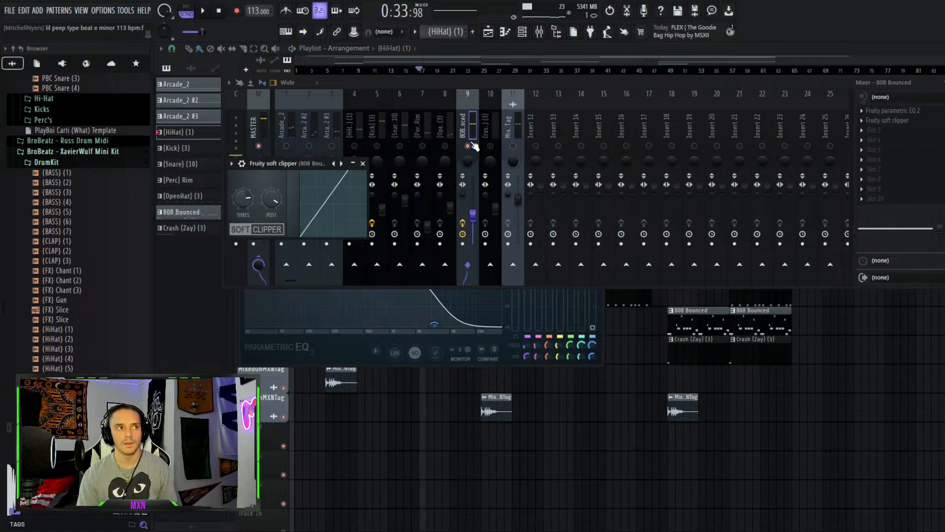
Solo the 808 Bounced insert, then the Crash (Zay) (3) insert, and play and stop the song
right_click(471, 144)
right_click(490, 146)
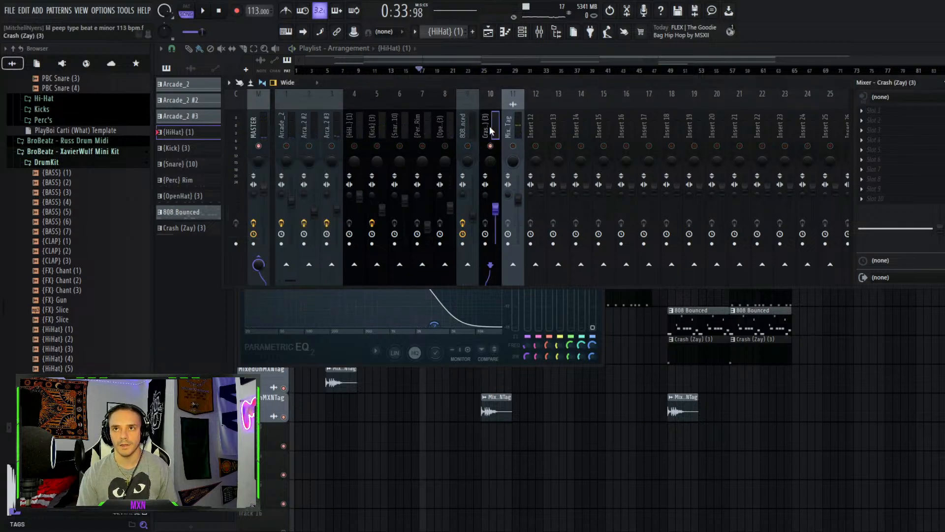
key(space)
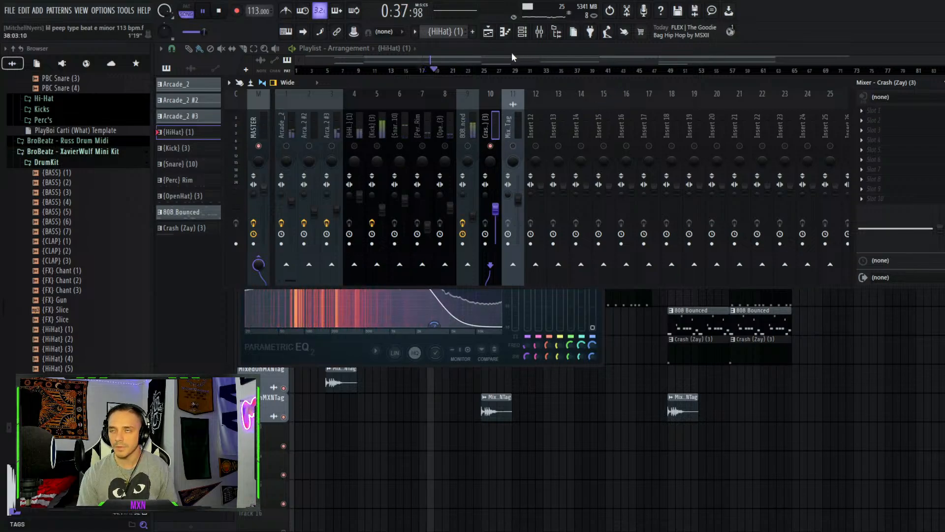
key(space)
Open the channel rack, inspect the {HiHat} (1) sampler settings, close it and return to the playlist
click(523, 32)
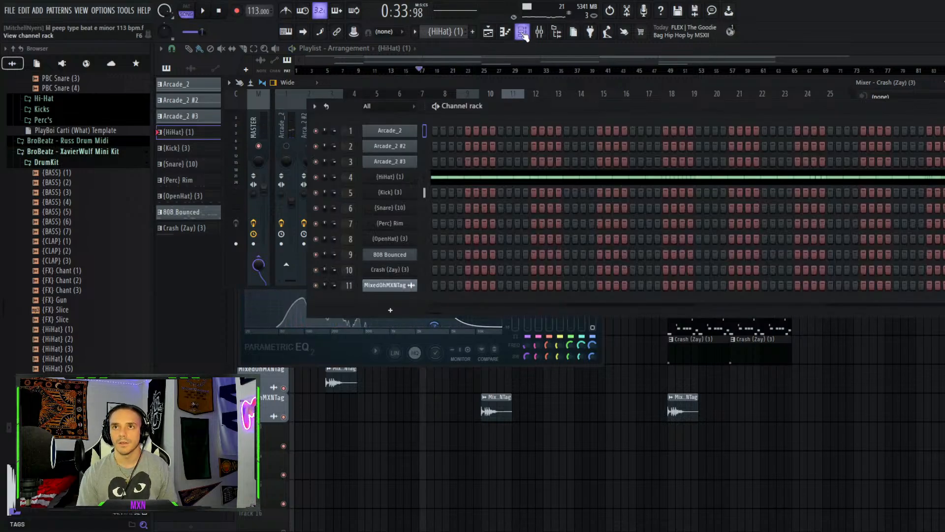
click(391, 177)
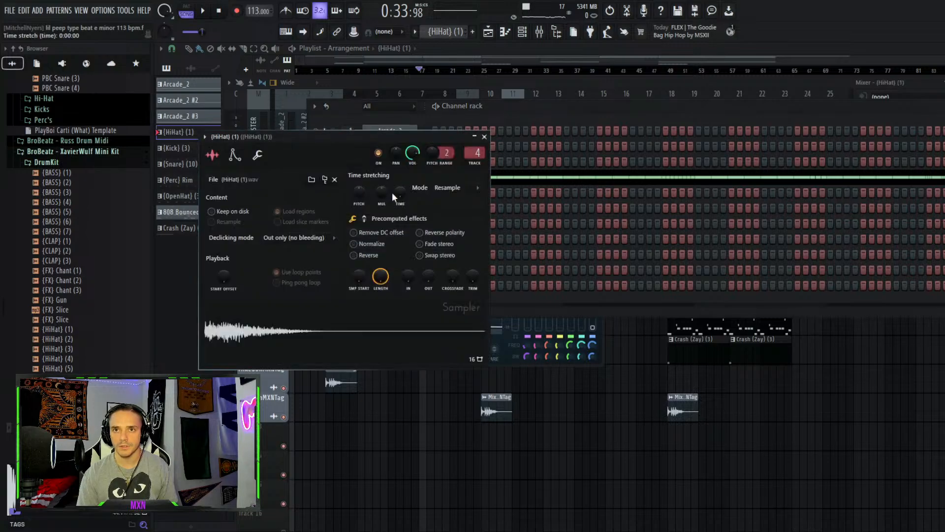
click(484, 137)
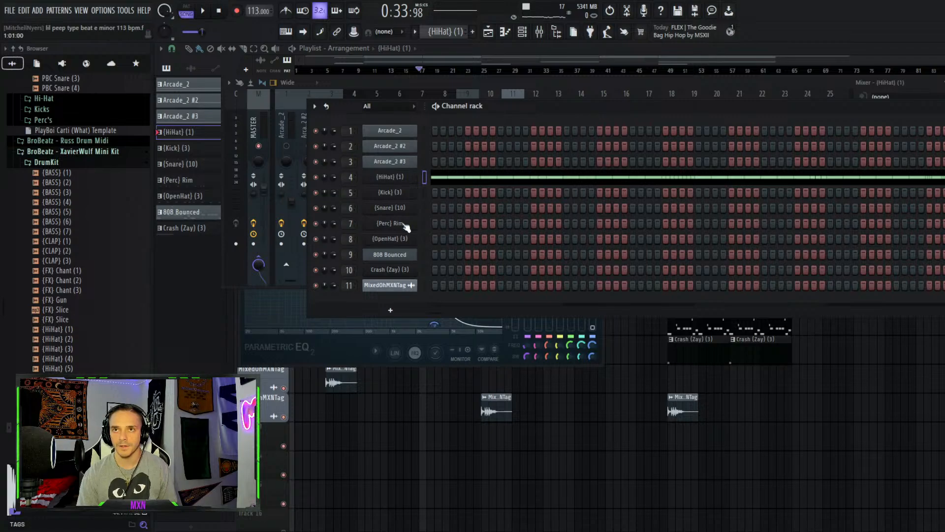
key(F5)
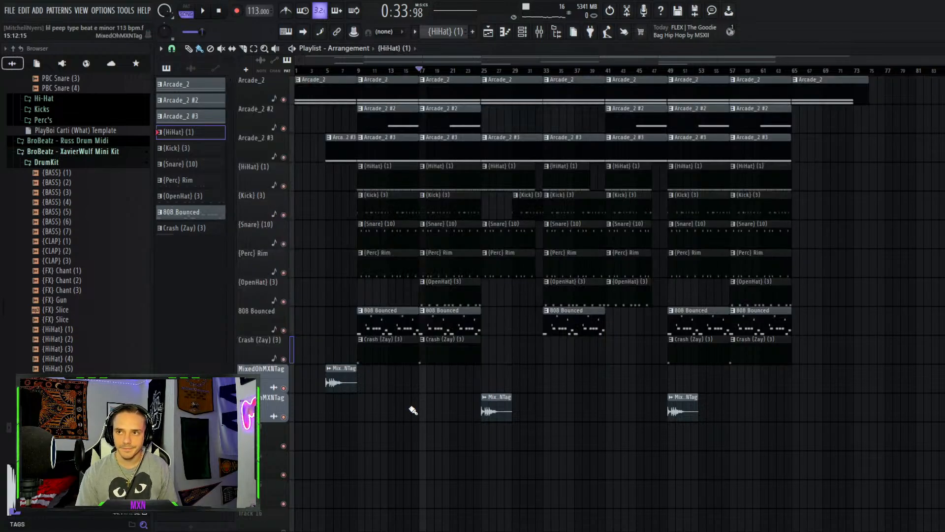
Reopen the mixer, unsolo the inserts and select the Arcade_2 #2, MixedOhMXNTag and Snare inserts in turn
click(559, 33)
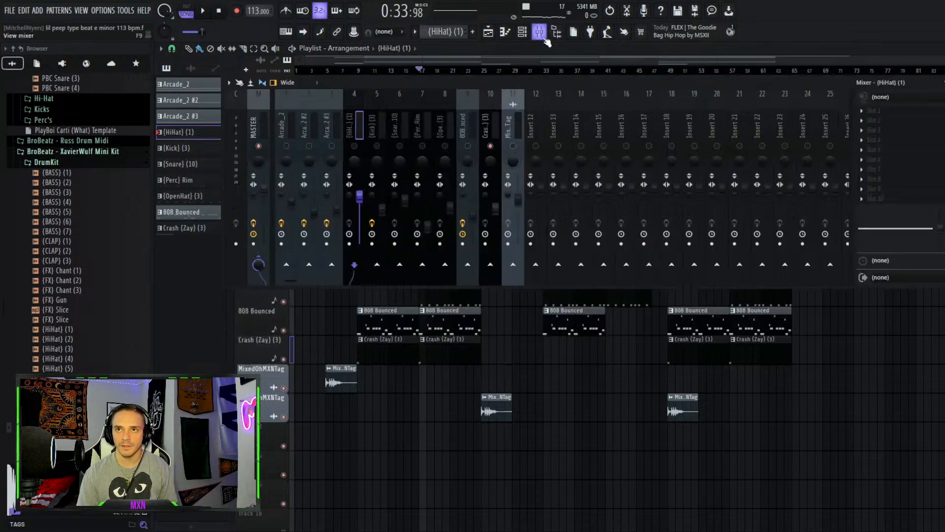
right_click(512, 146)
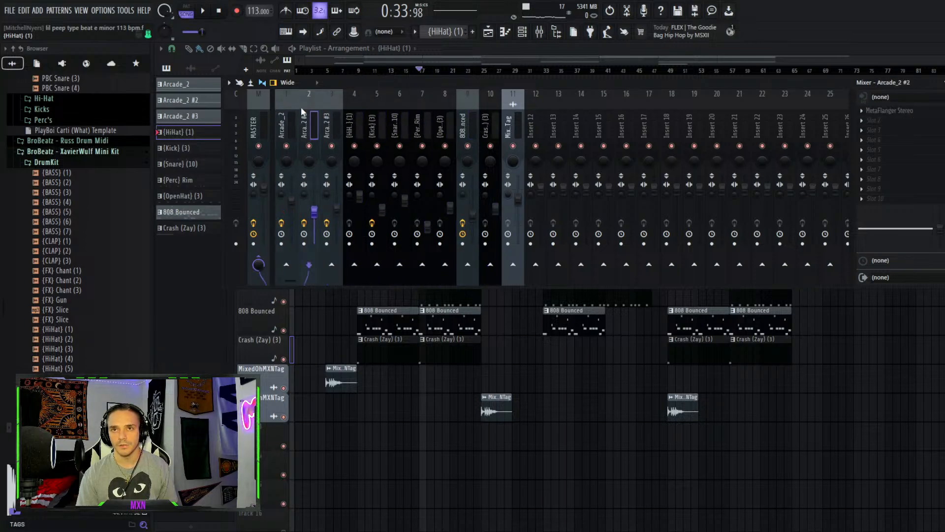
click(410, 109)
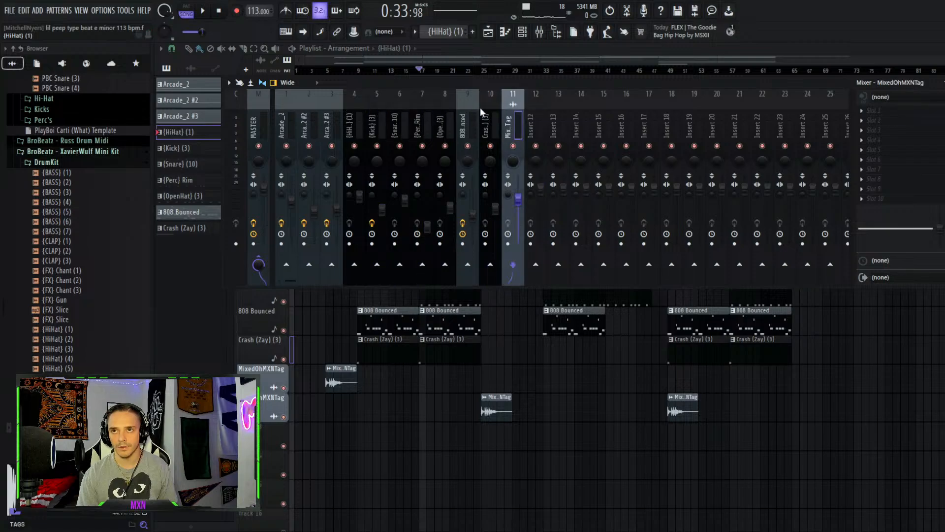
click(407, 102)
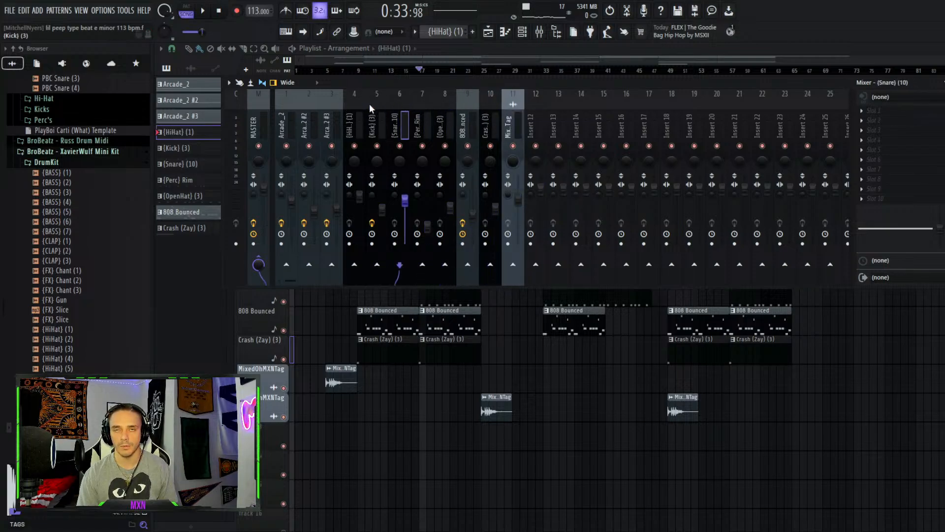
Select the Master insert, open its PAZ Analyzer Stereo, then close the analyzer and the mixer
click(268, 131)
click(899, 158)
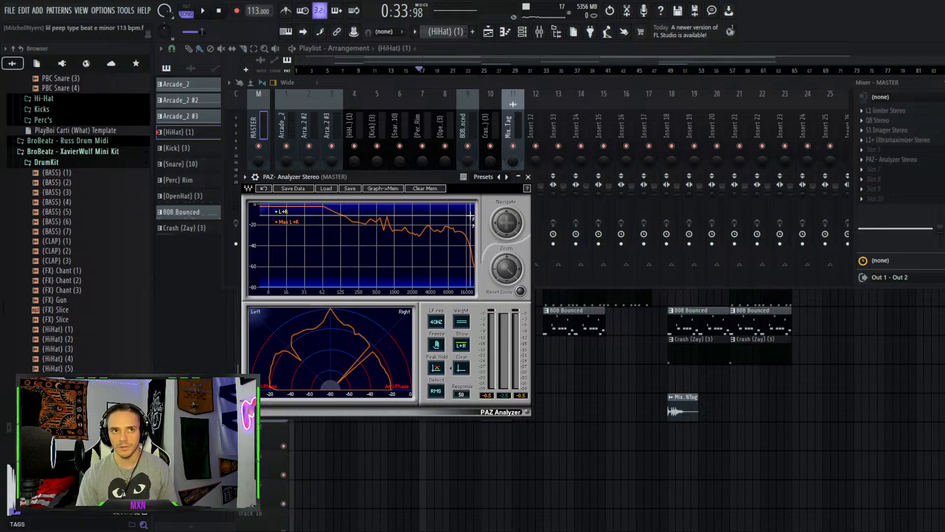
click(529, 180)
key(F9)
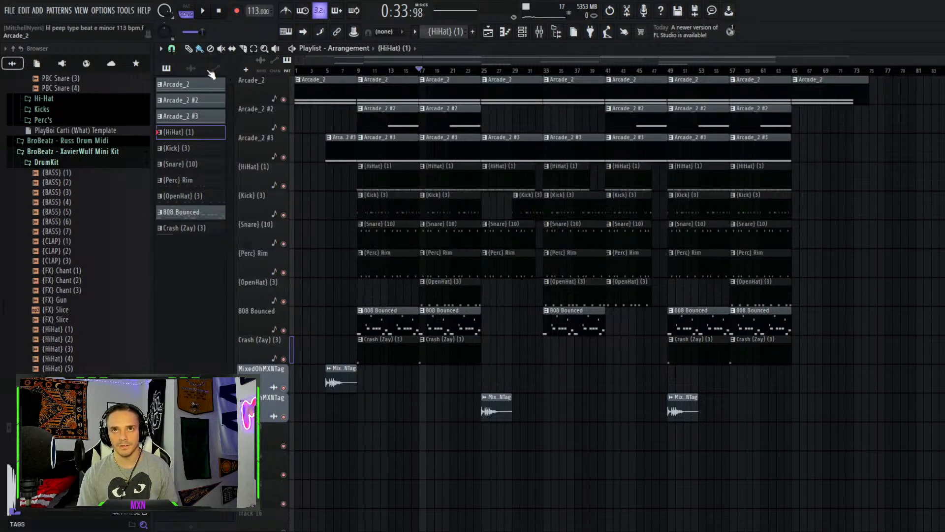